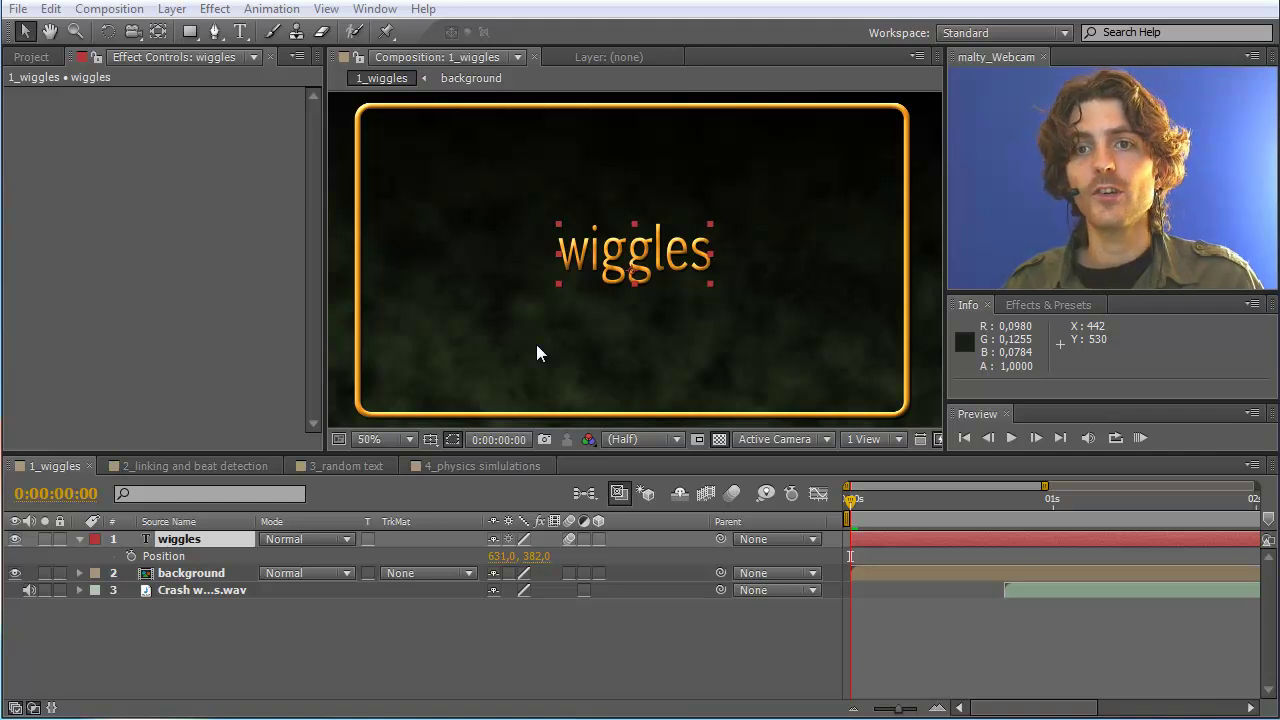
- Open the iExpressions script panel and dock it beside the Effect Controls
click(375, 9)
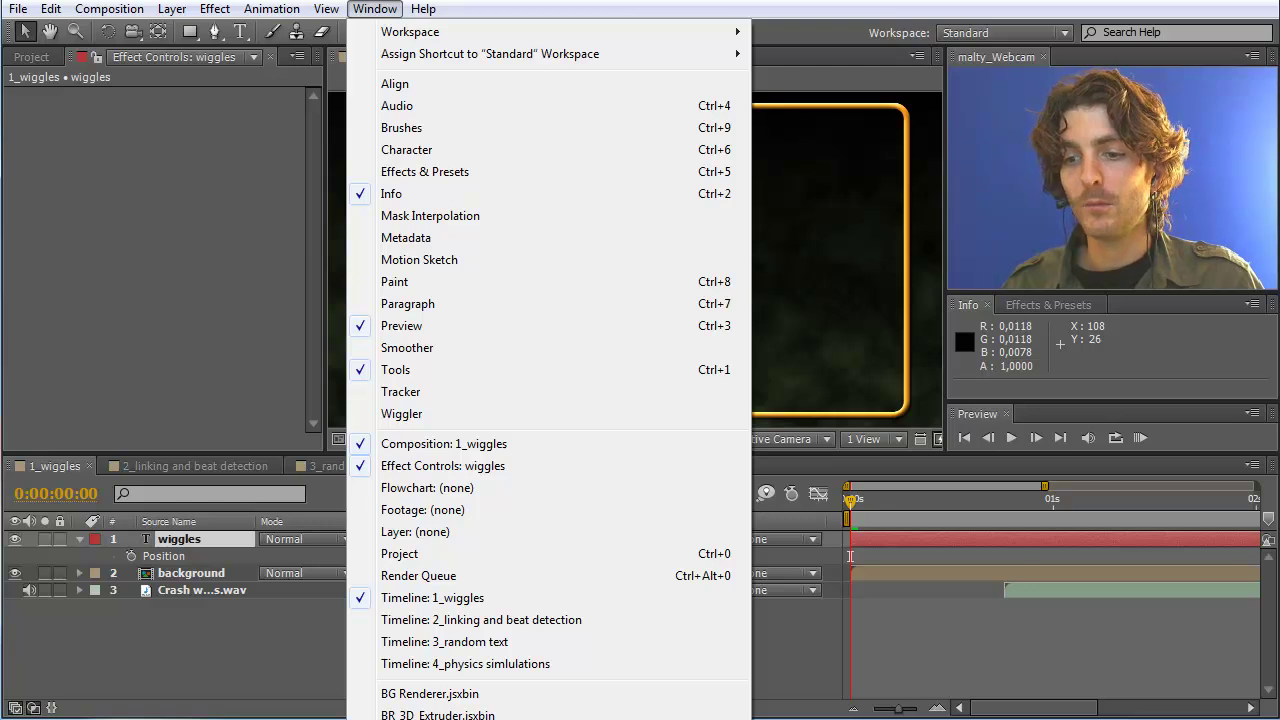
click(437, 715)
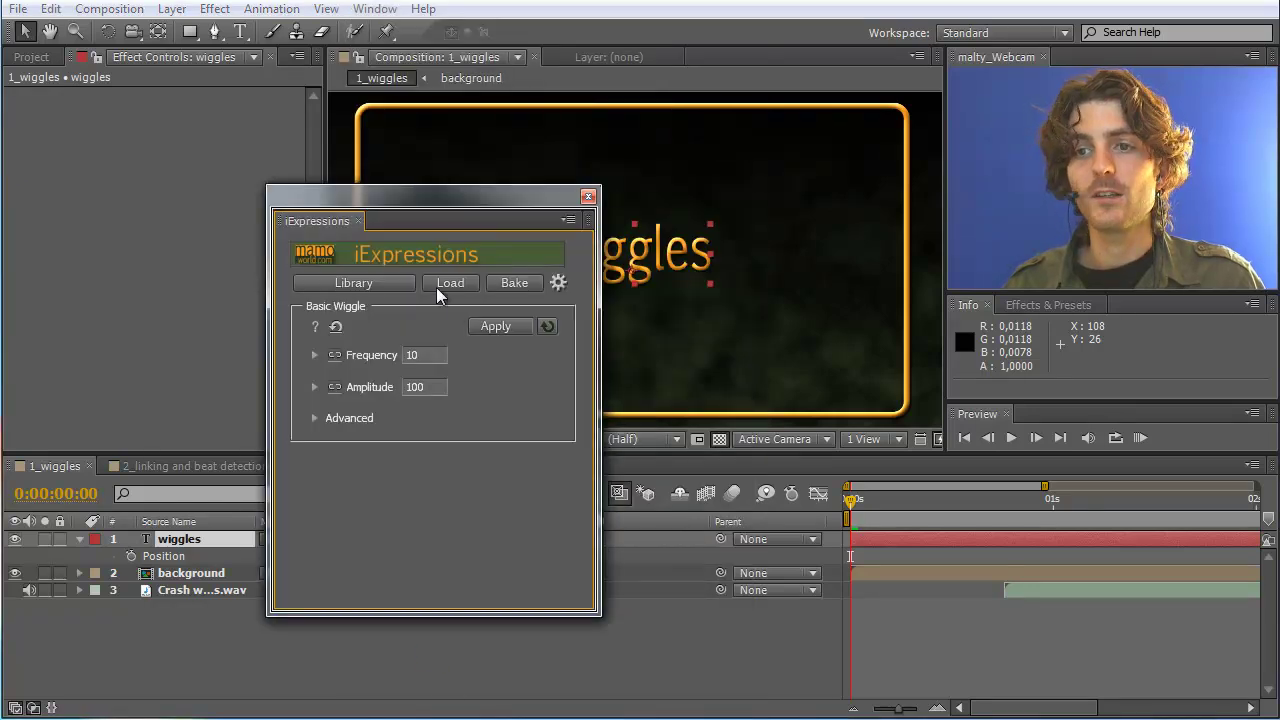
drag(327, 211, 360, 210)
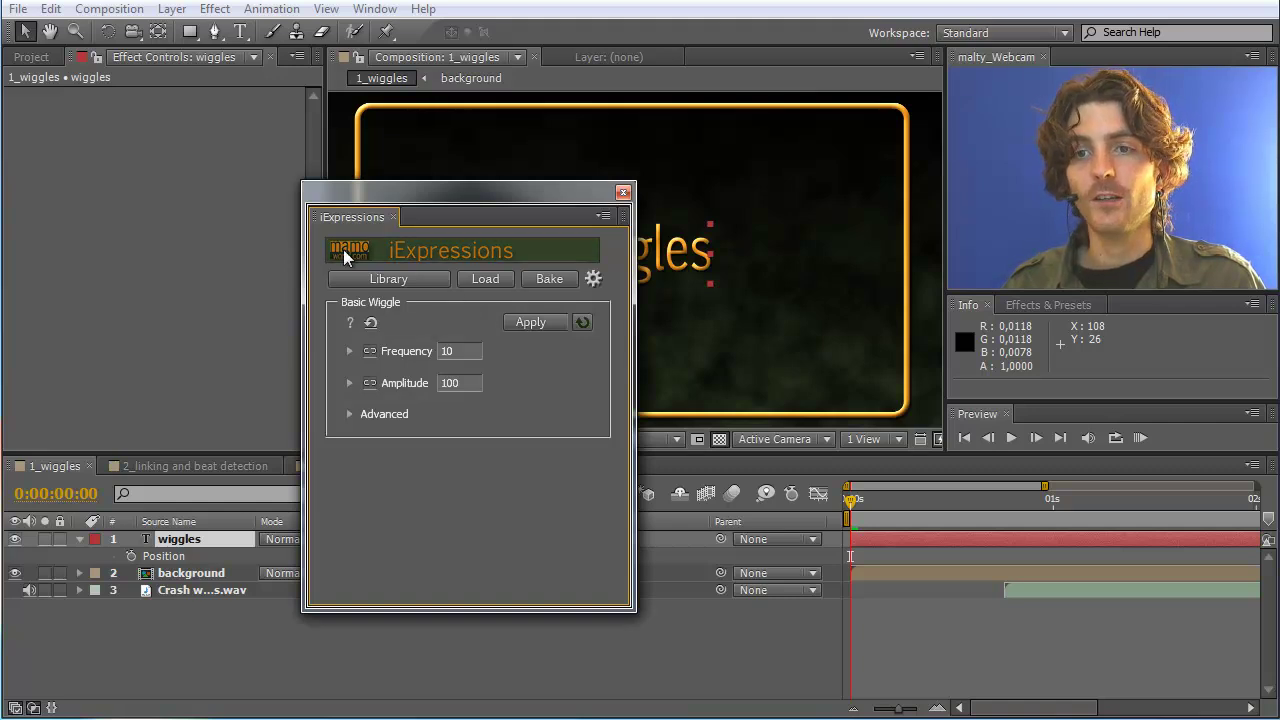
drag(504, 190, 556, 185)
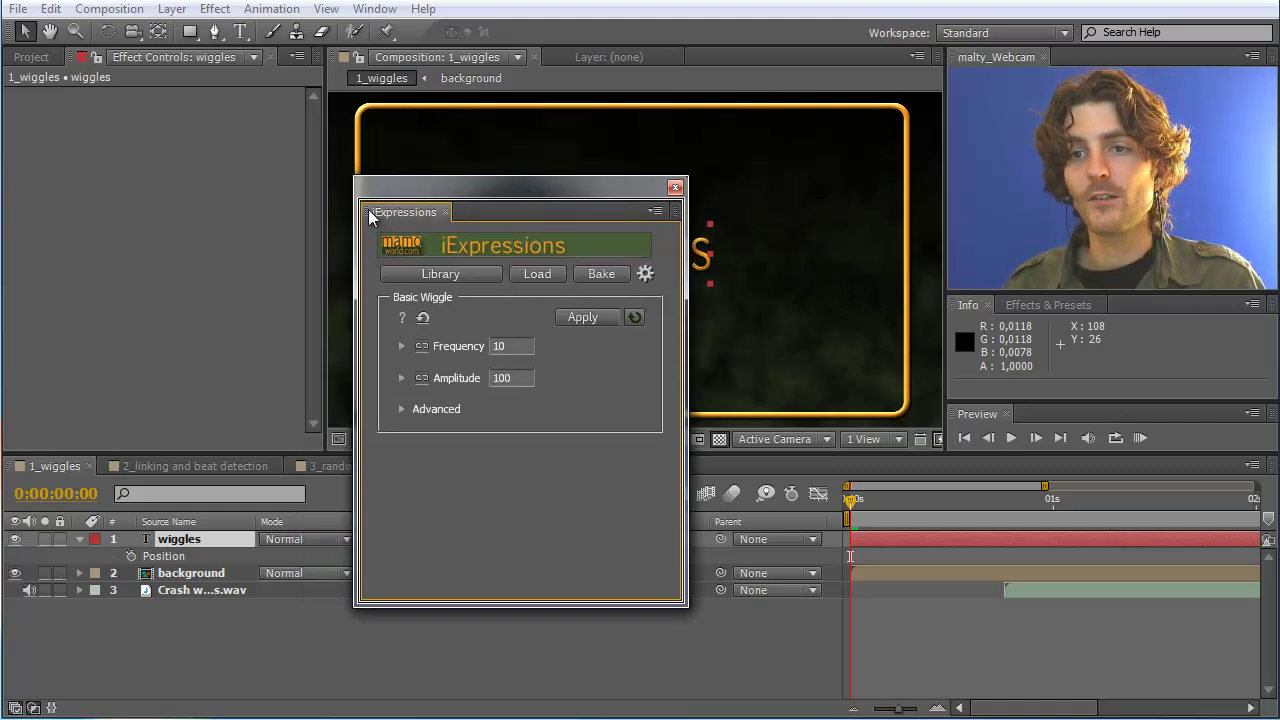
drag(369, 217, 149, 220)
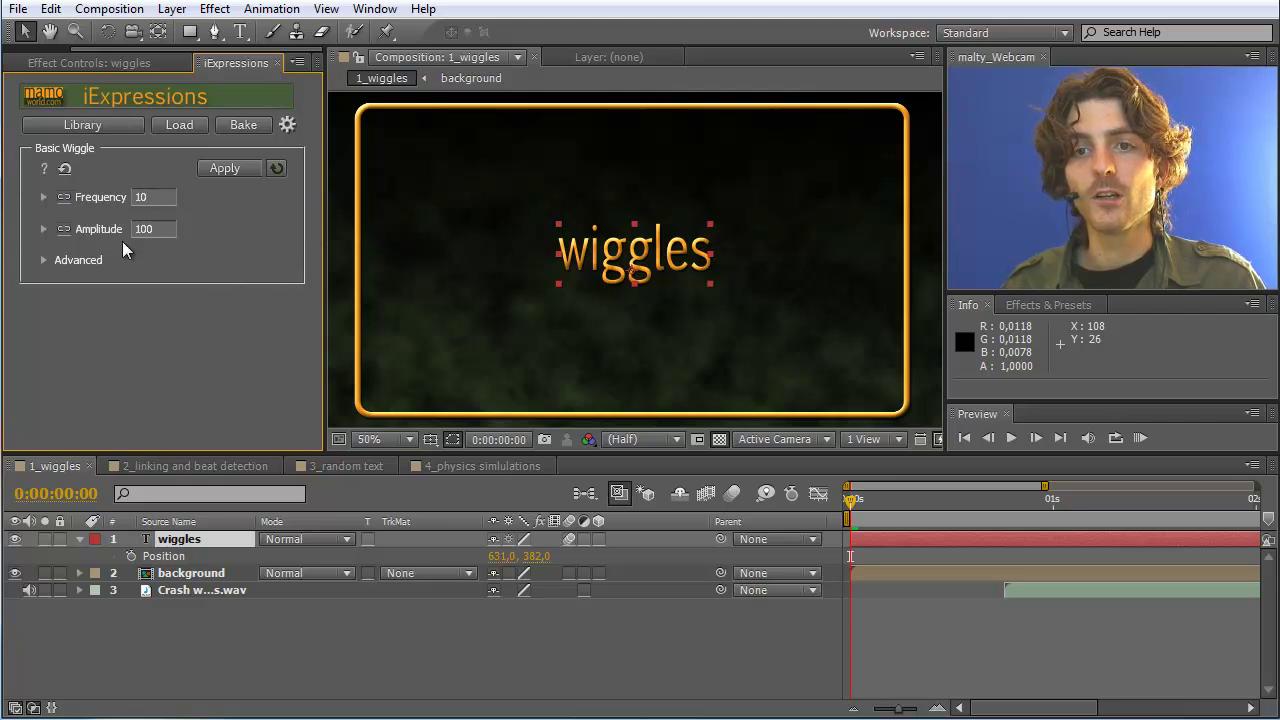
- Browse the Audio and Wiggles categories of the iExpressions library and read the One Side Wiggle 1D and Basic Wiggle descriptions
click(112, 121)
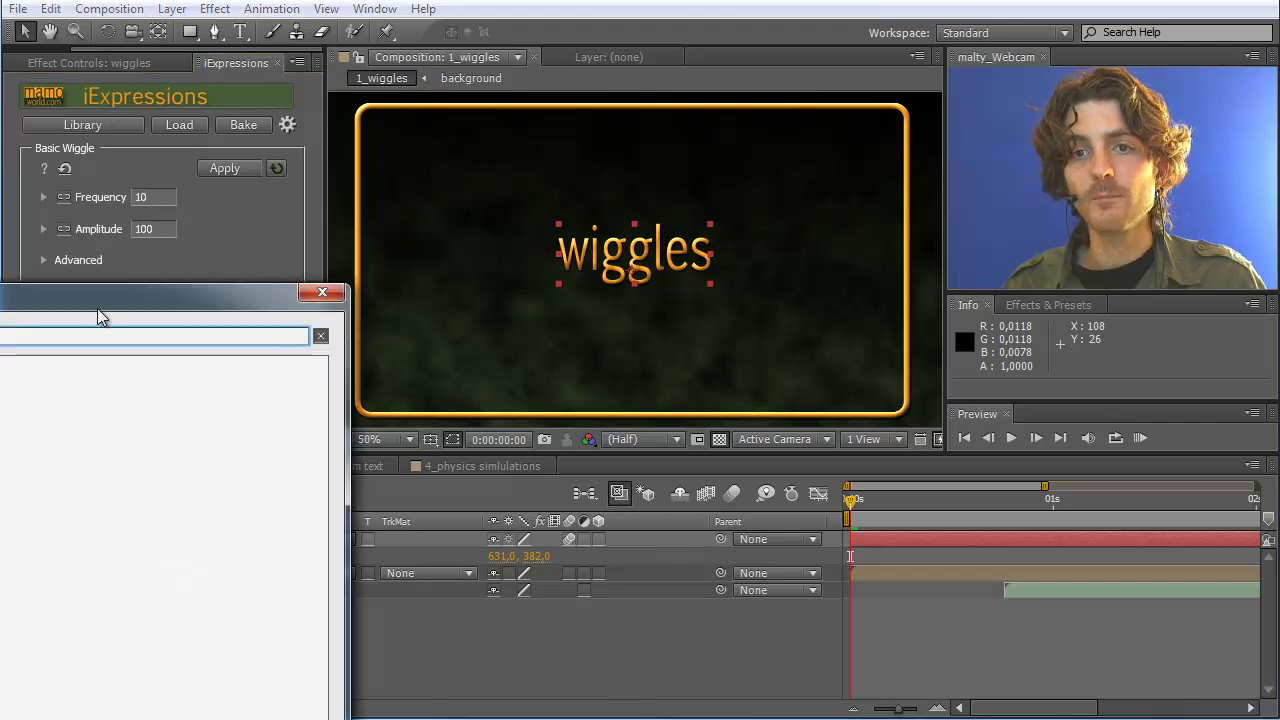
drag(97, 308, 597, 34)
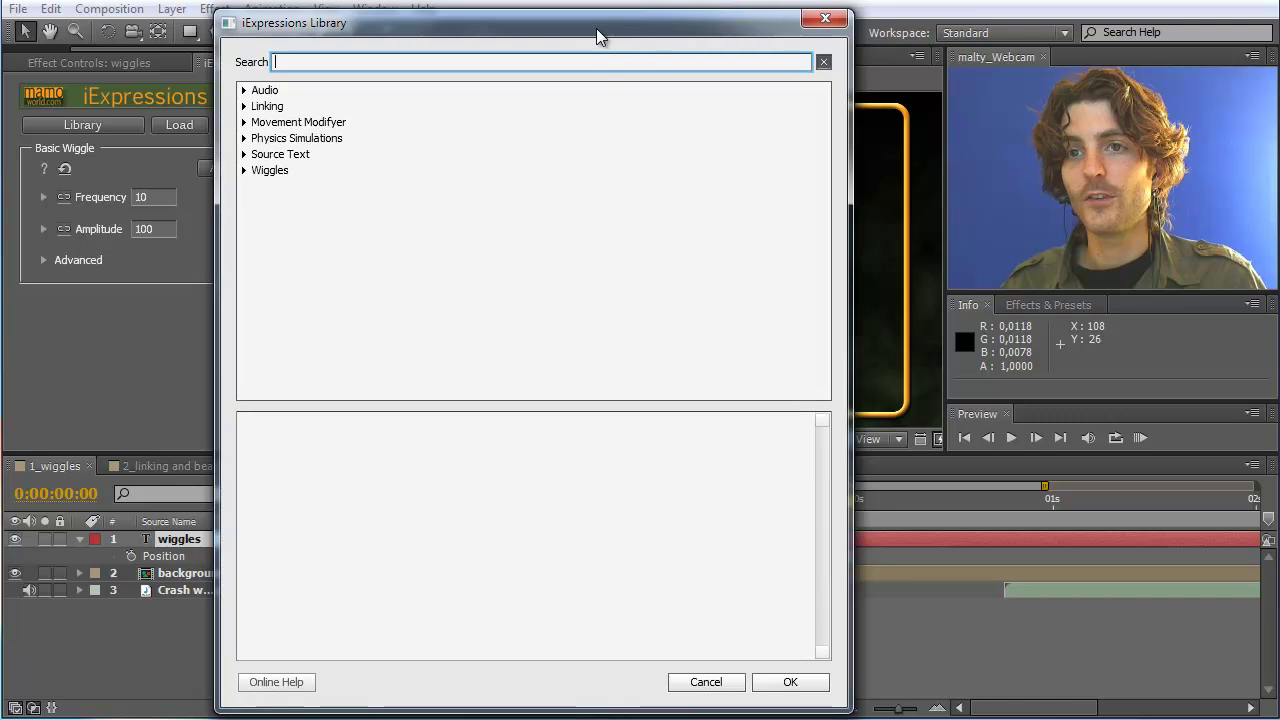
click(245, 91)
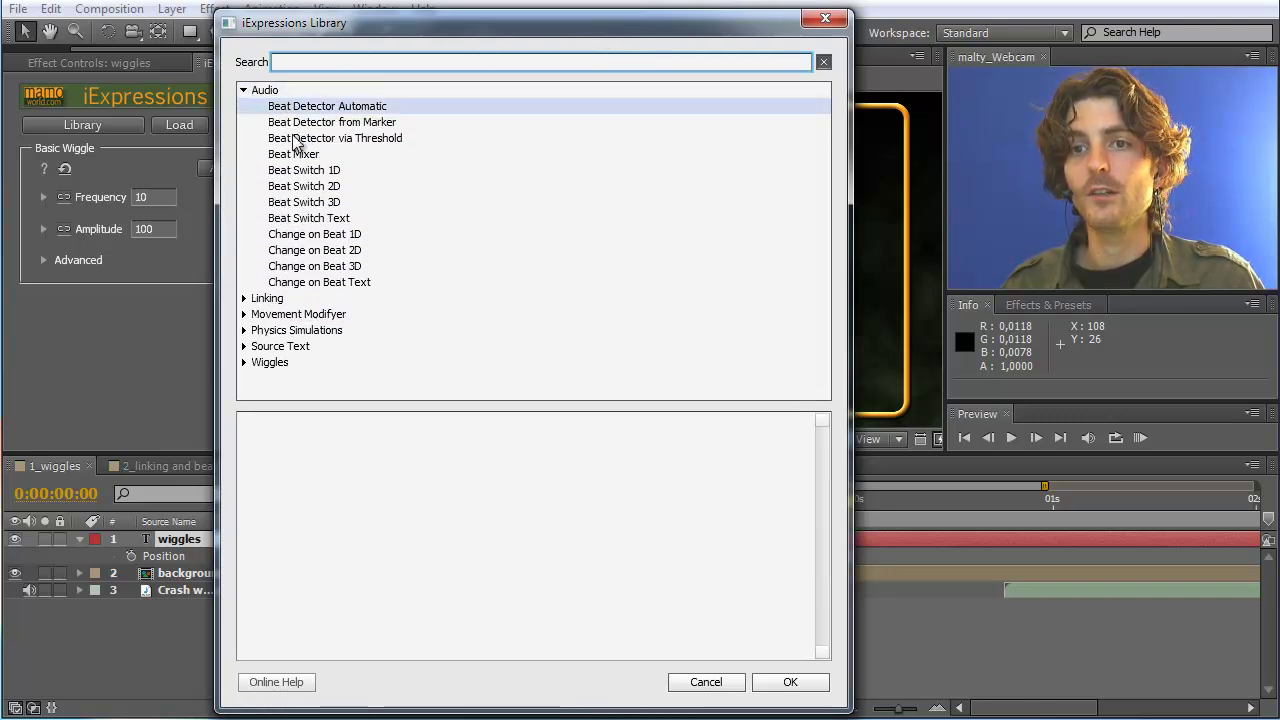
click(243, 97)
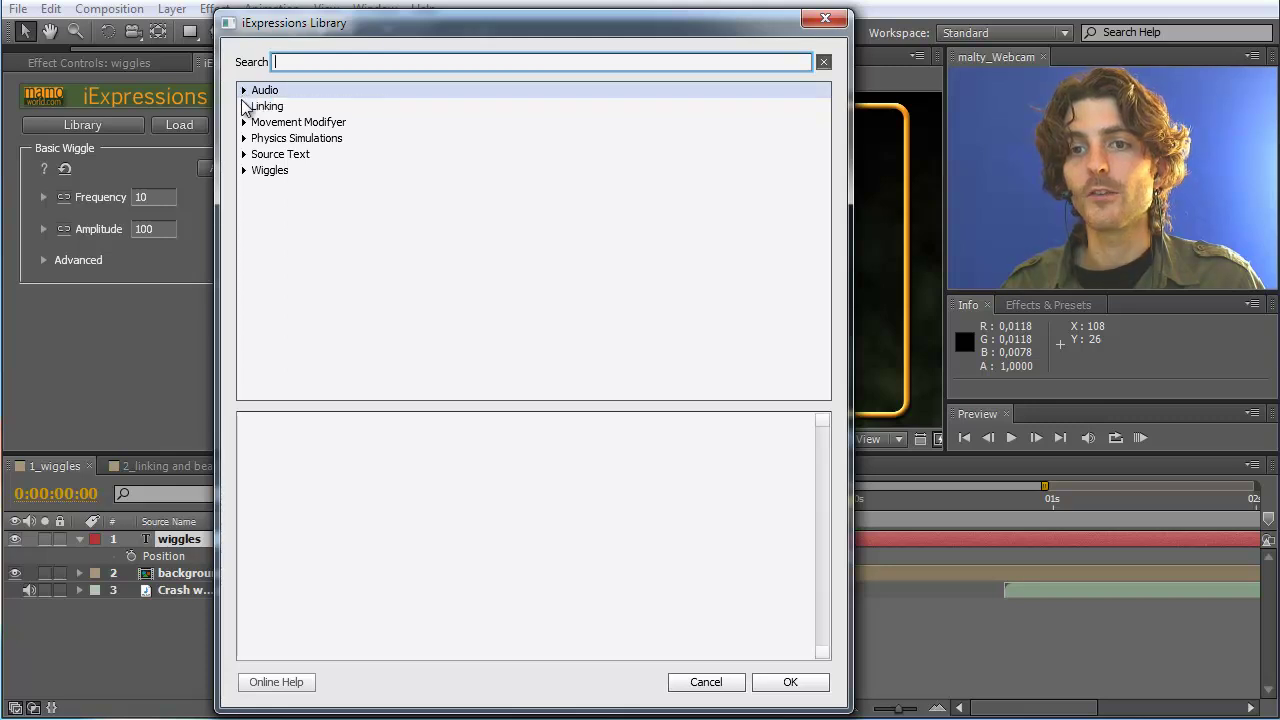
click(246, 172)
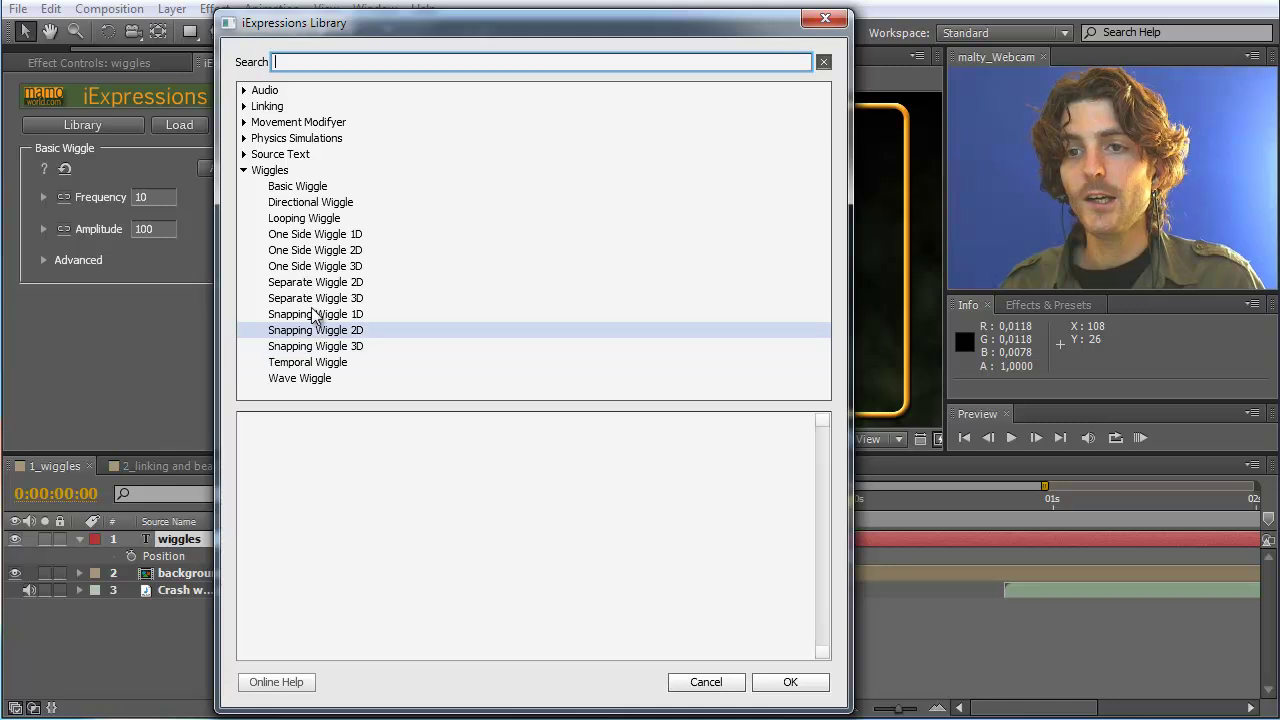
click(328, 237)
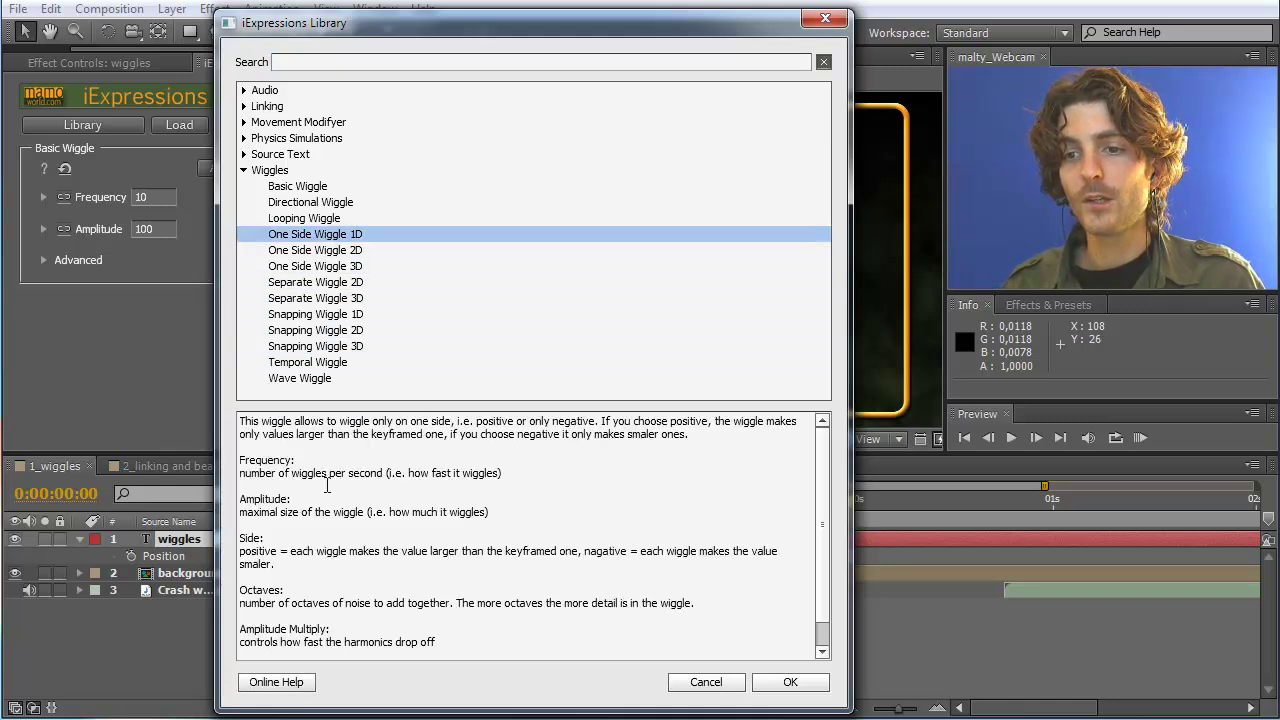
click(293, 189)
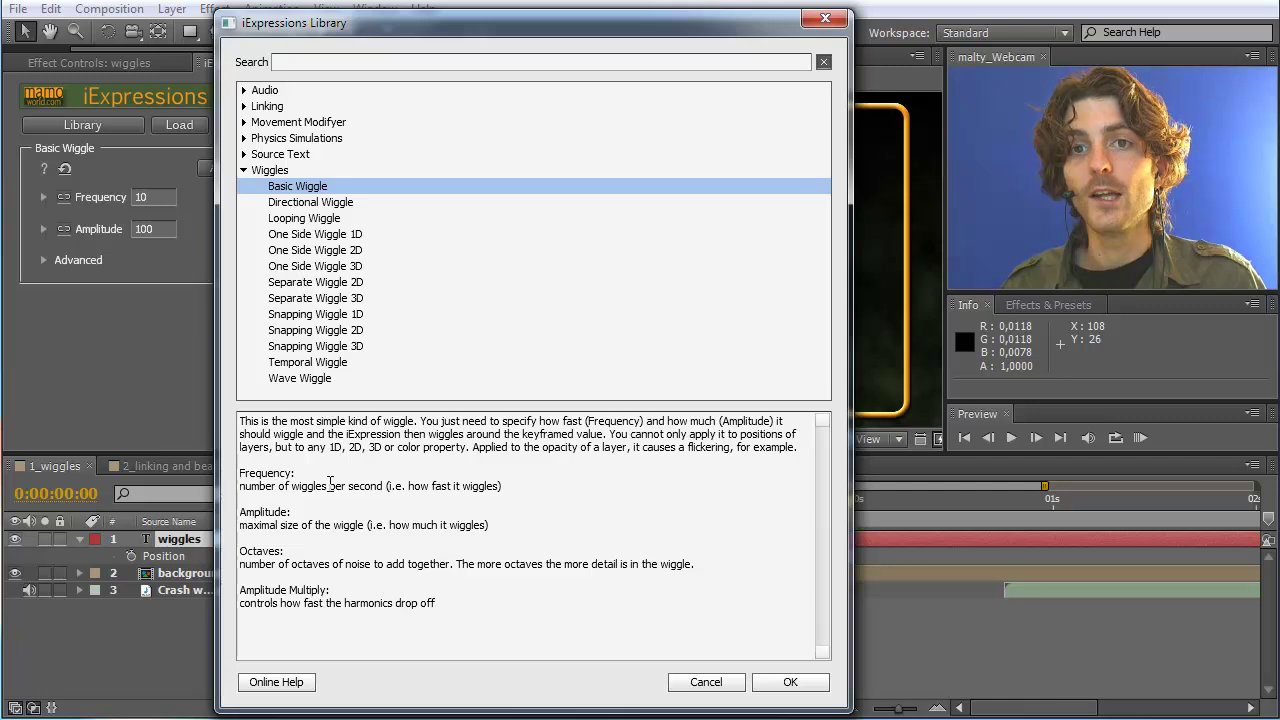
- Look through the online help page for Basic Wiggle, including its tutorial section, and return to the iExpressions library
click(280, 682)
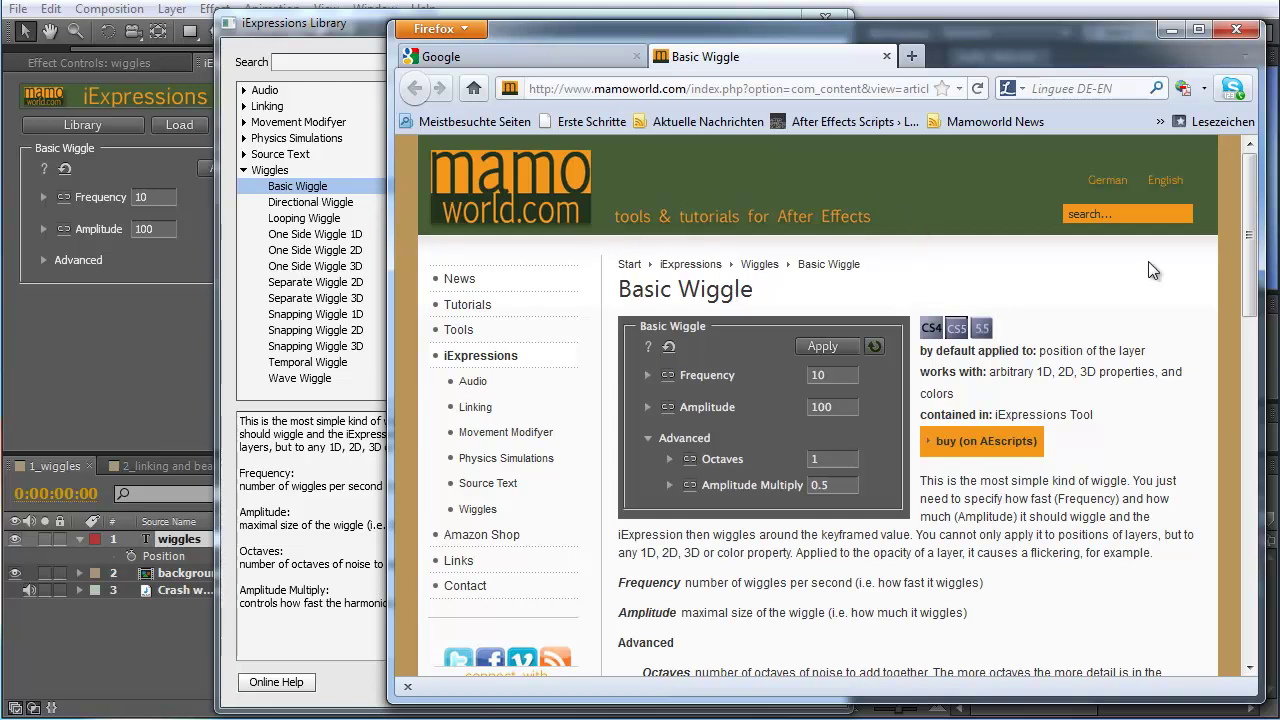
scroll(1241, 190, down, 1)
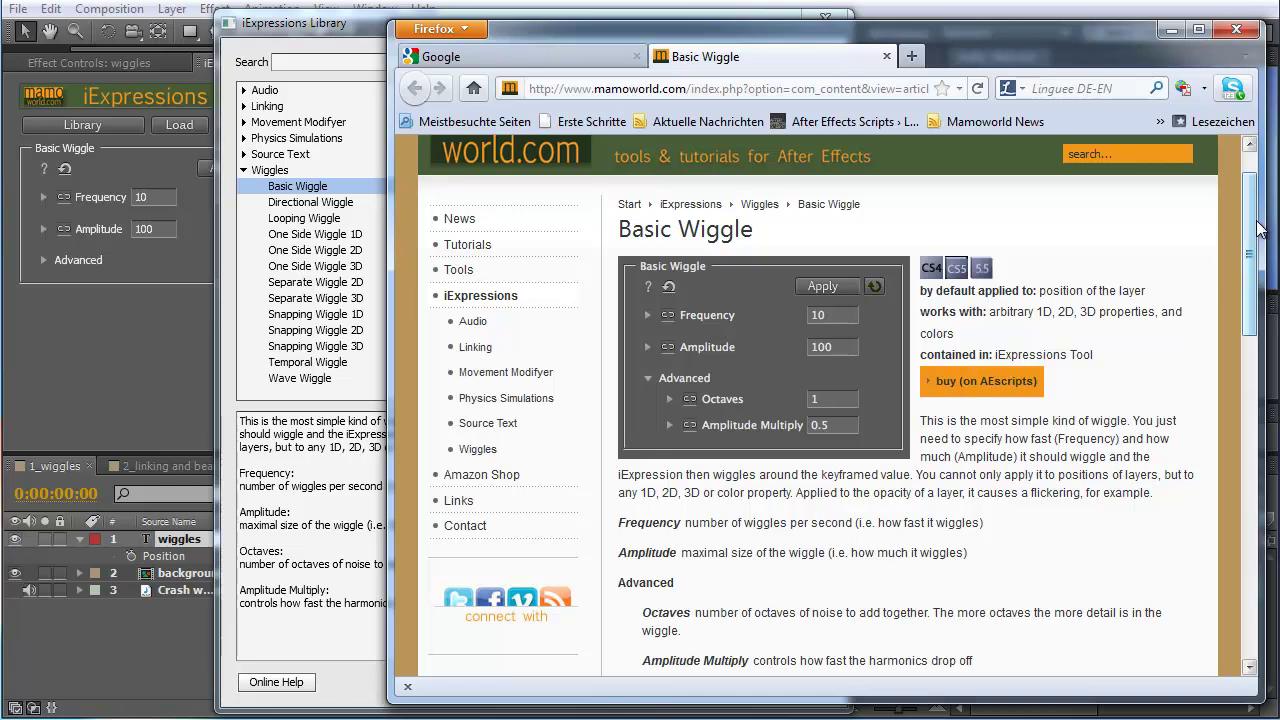
drag(1256, 232, 1256, 377)
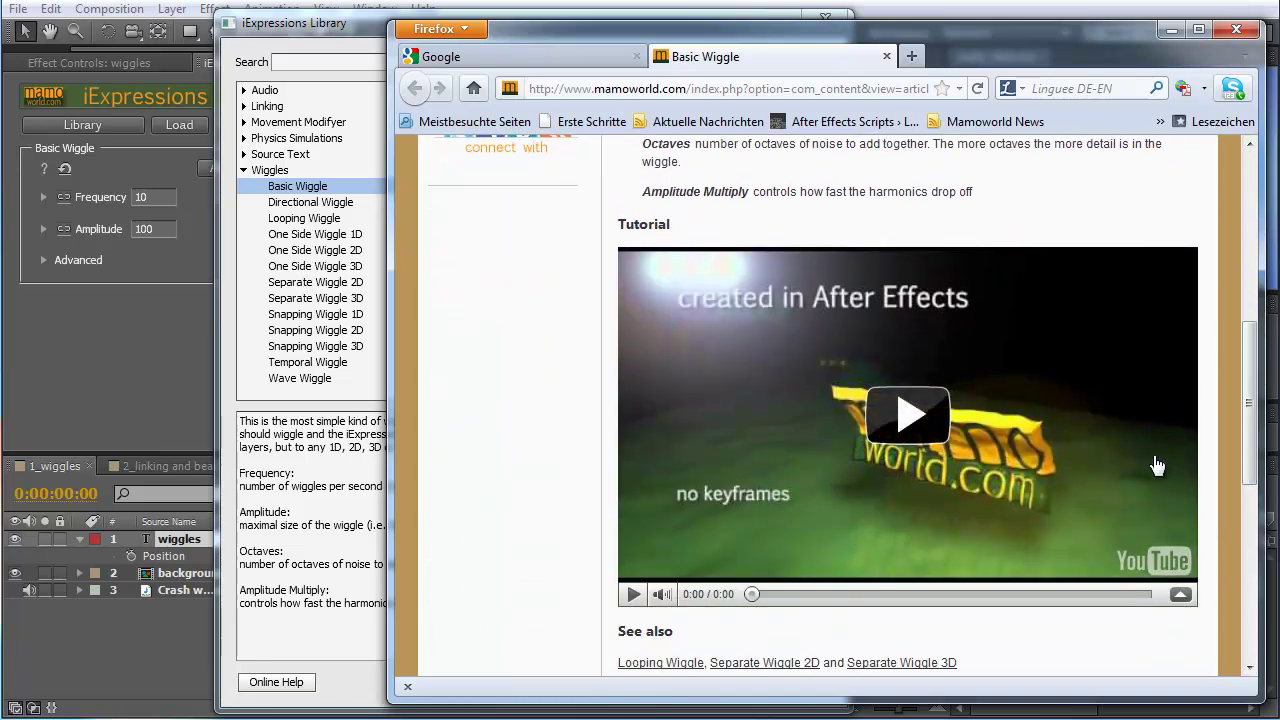
drag(1254, 461, 1254, 275)
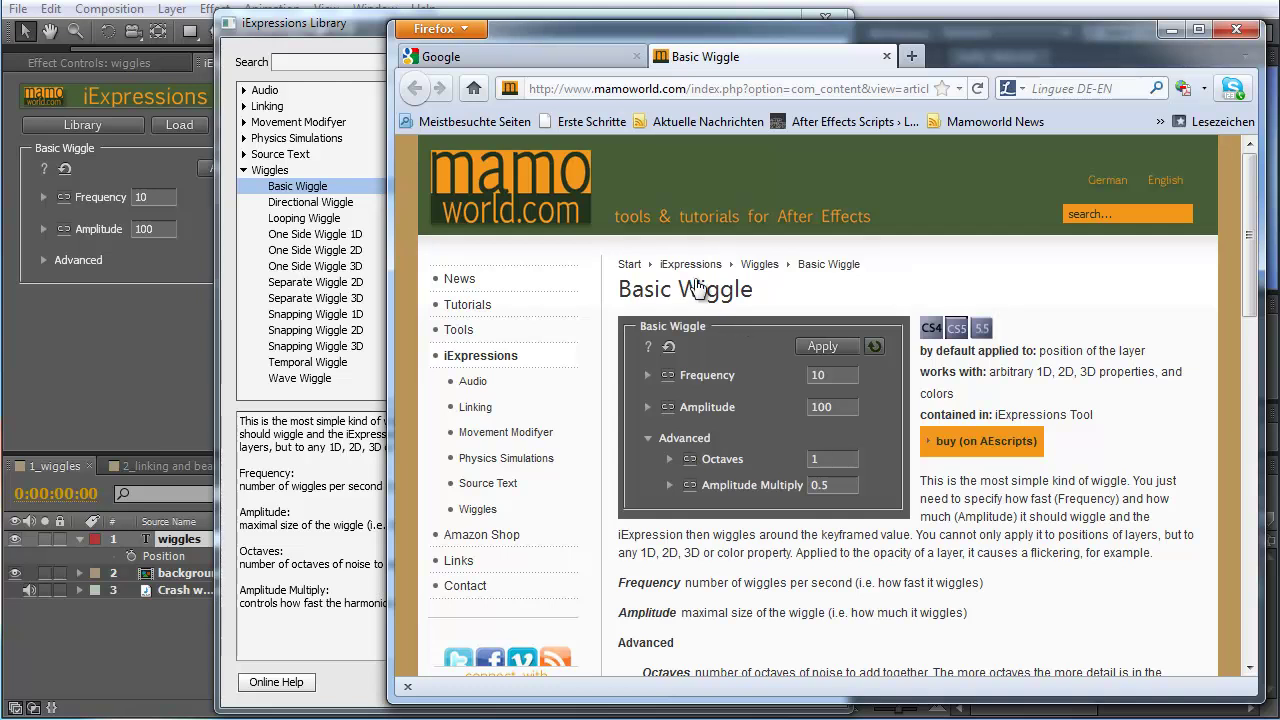
click(362, 42)
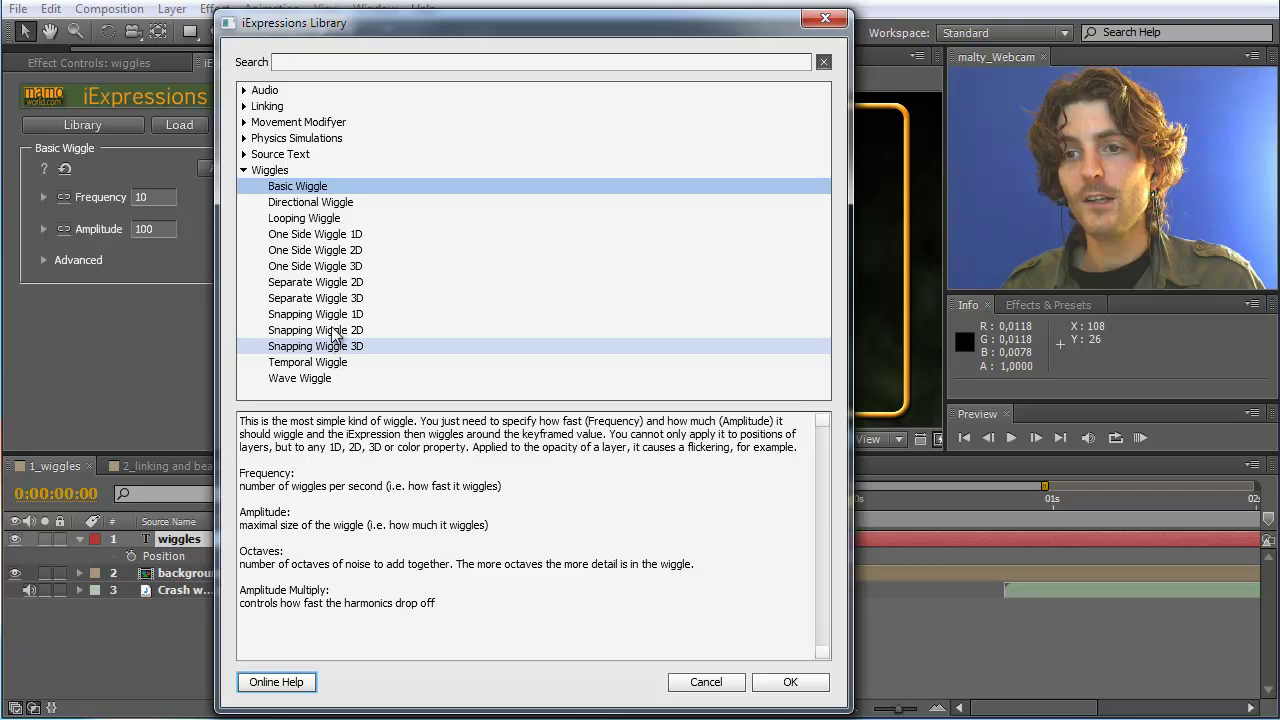
- Load the Directional Wiggle iExpression from the library
click(318, 204)
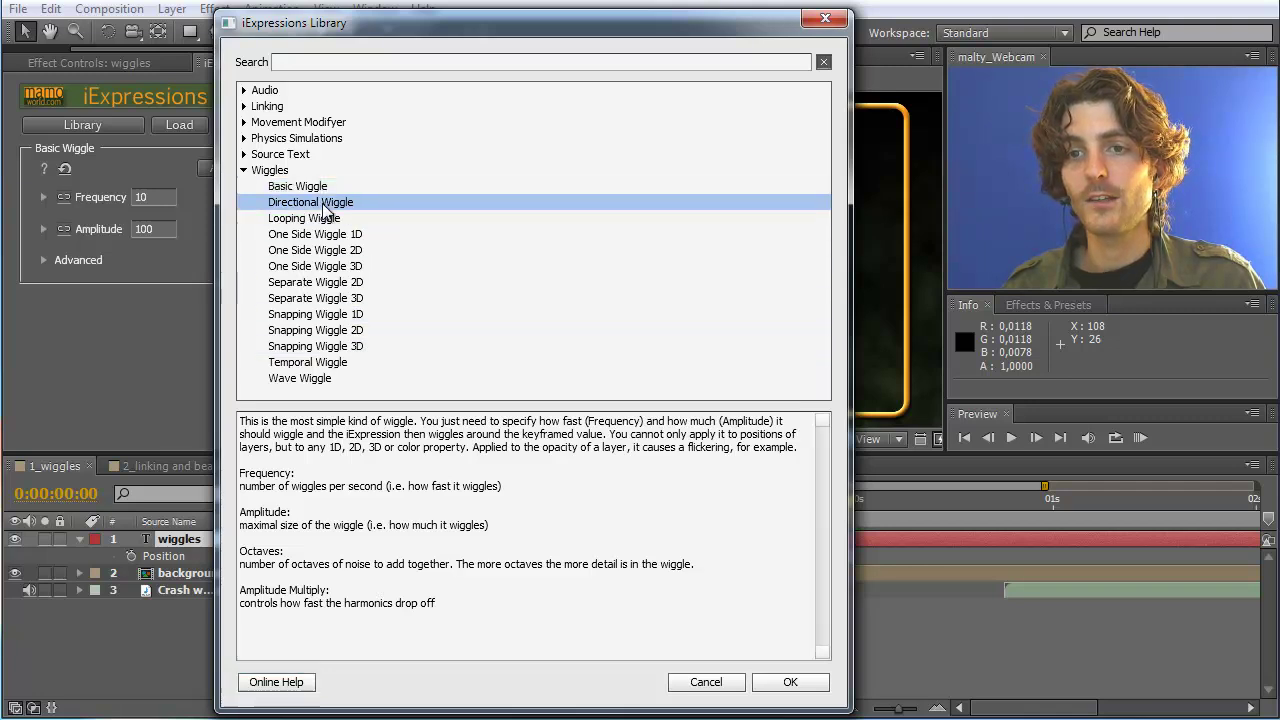
click(790, 682)
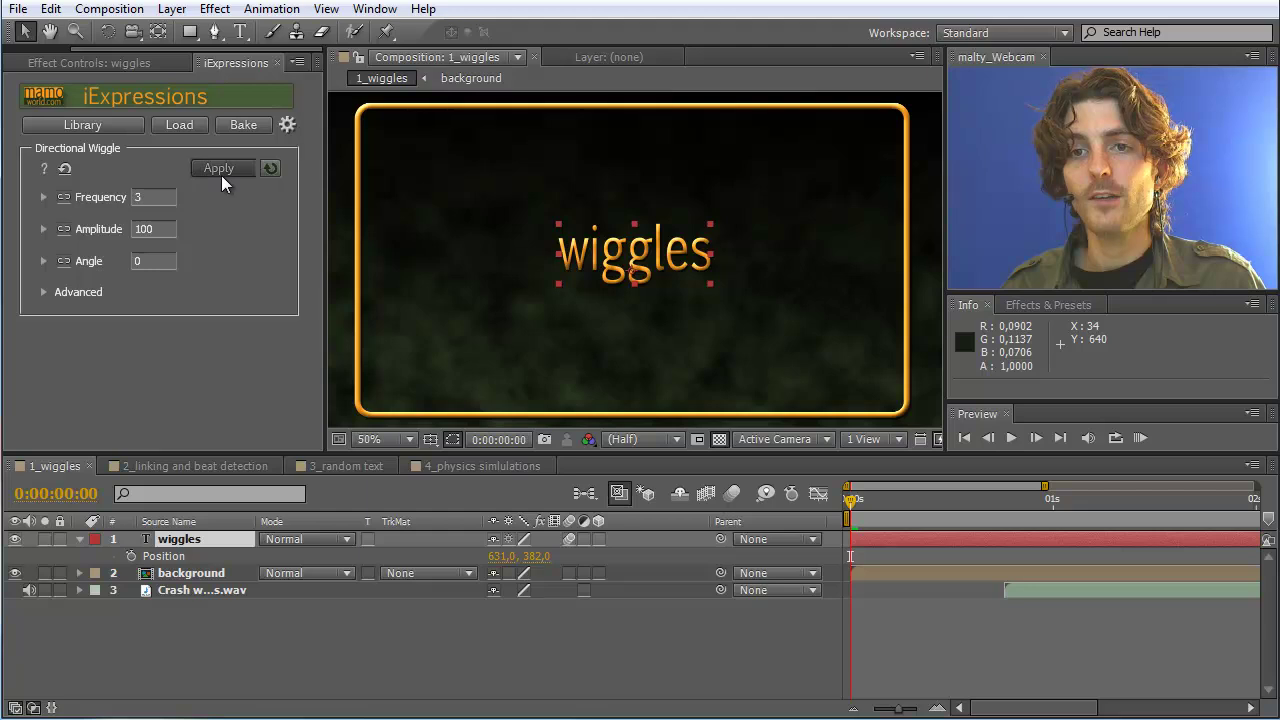
- Load the Basic Wiggle iExpression from the library's Wiggles category
click(106, 127)
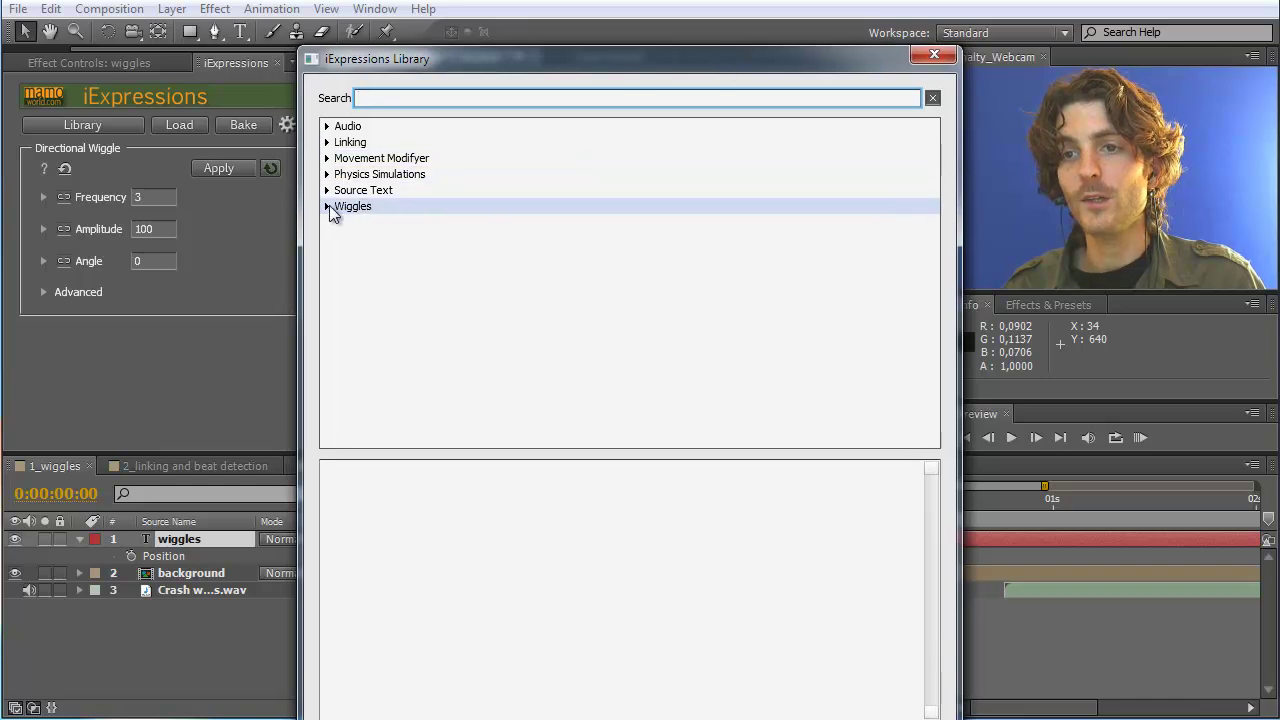
click(327, 206)
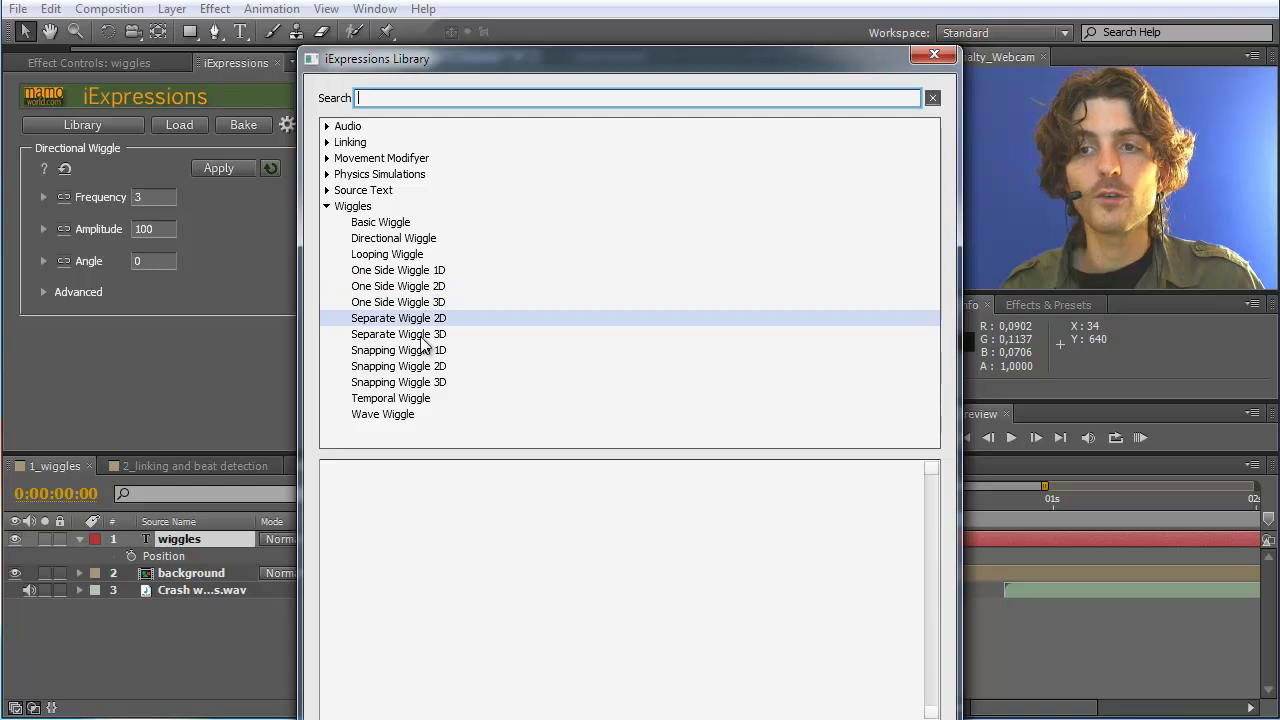
click(396, 226)
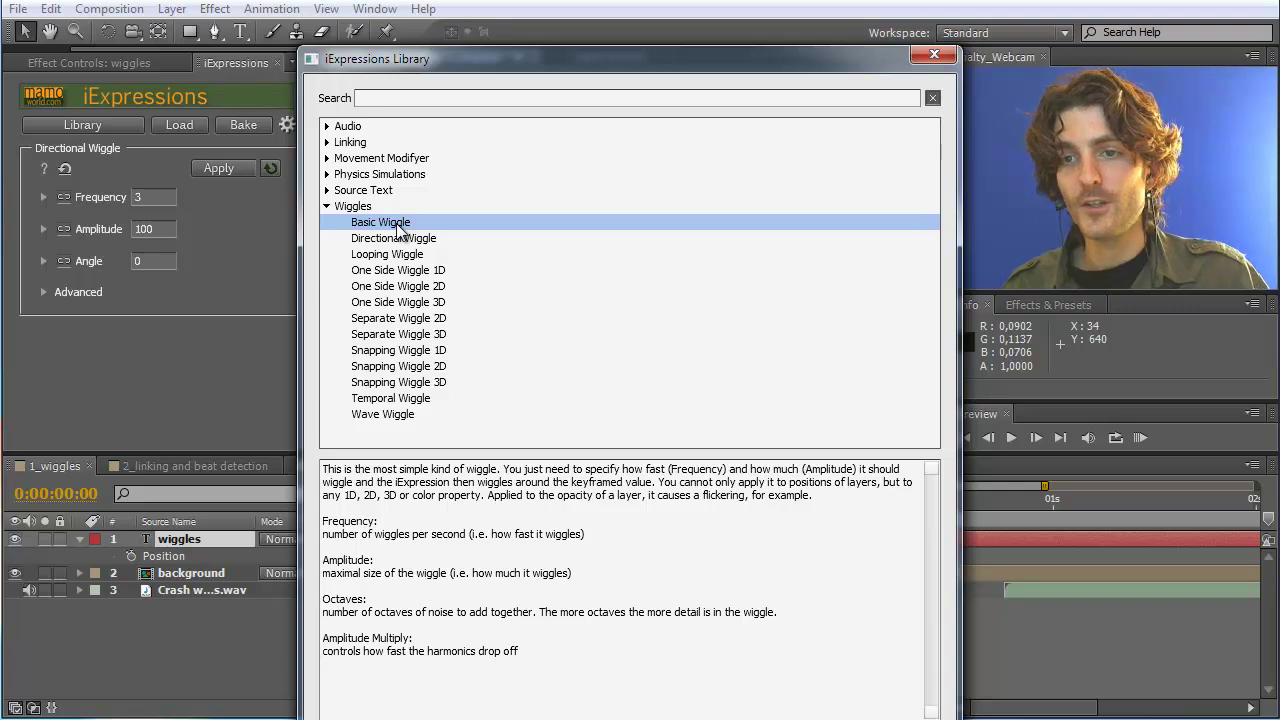
double_click(398, 228)
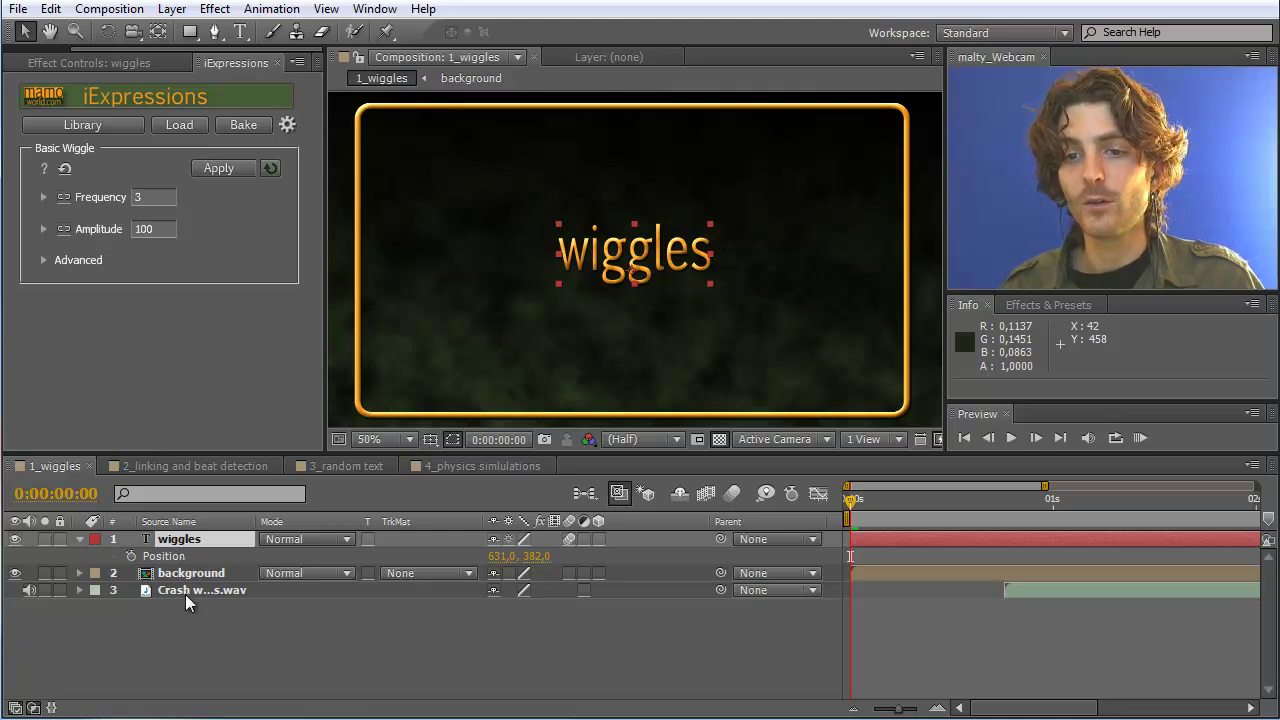
- Inspect the wiggles text layer and the background layer, toggling the background's visibility off and on again
click(185, 539)
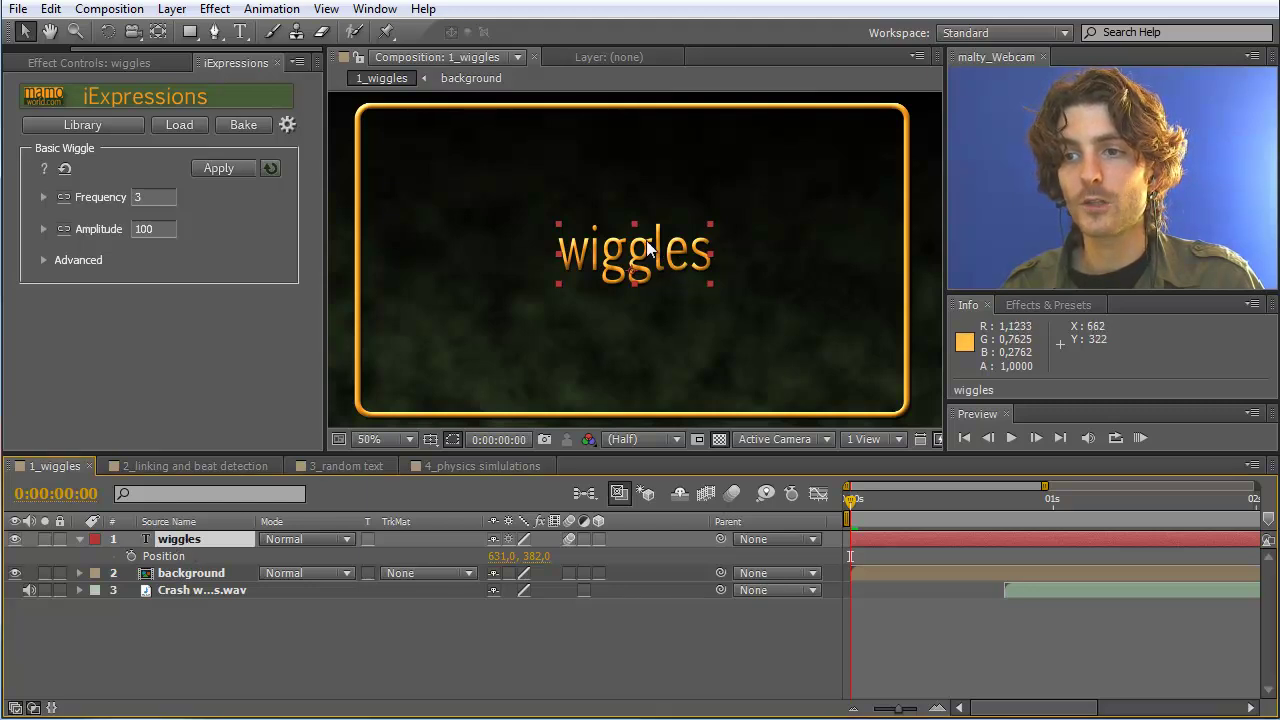
click(192, 575)
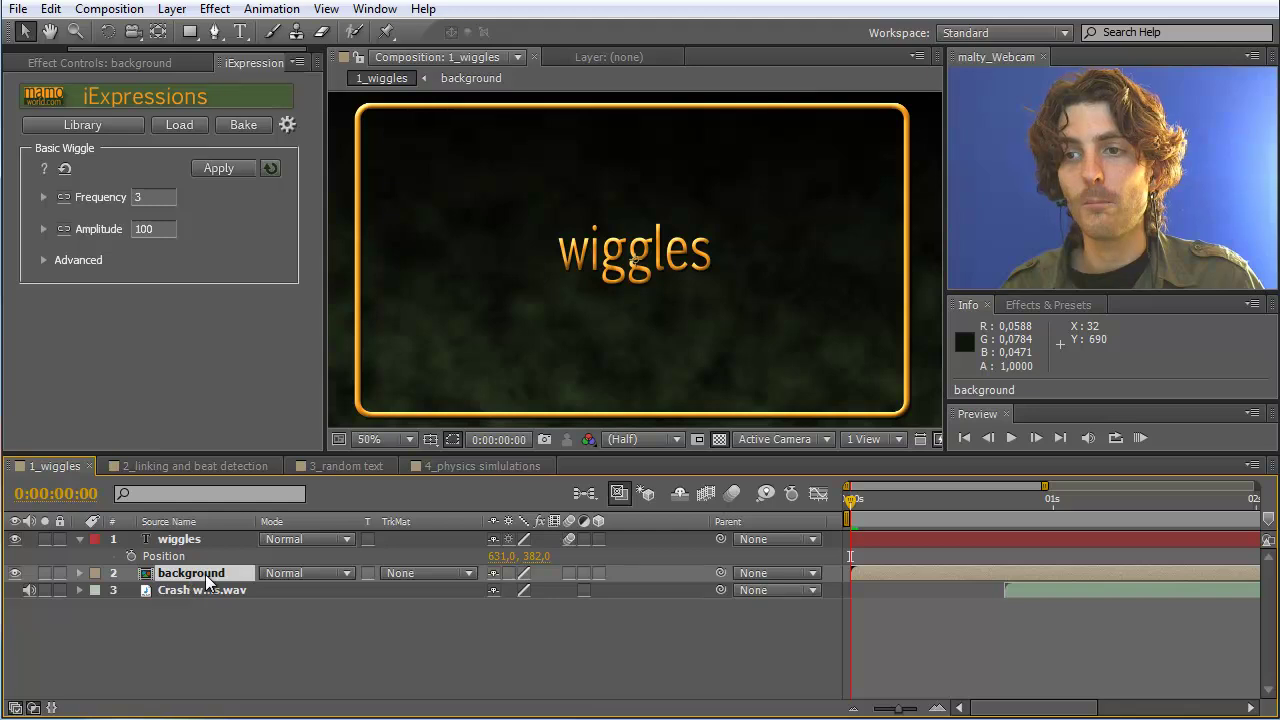
click(16, 573)
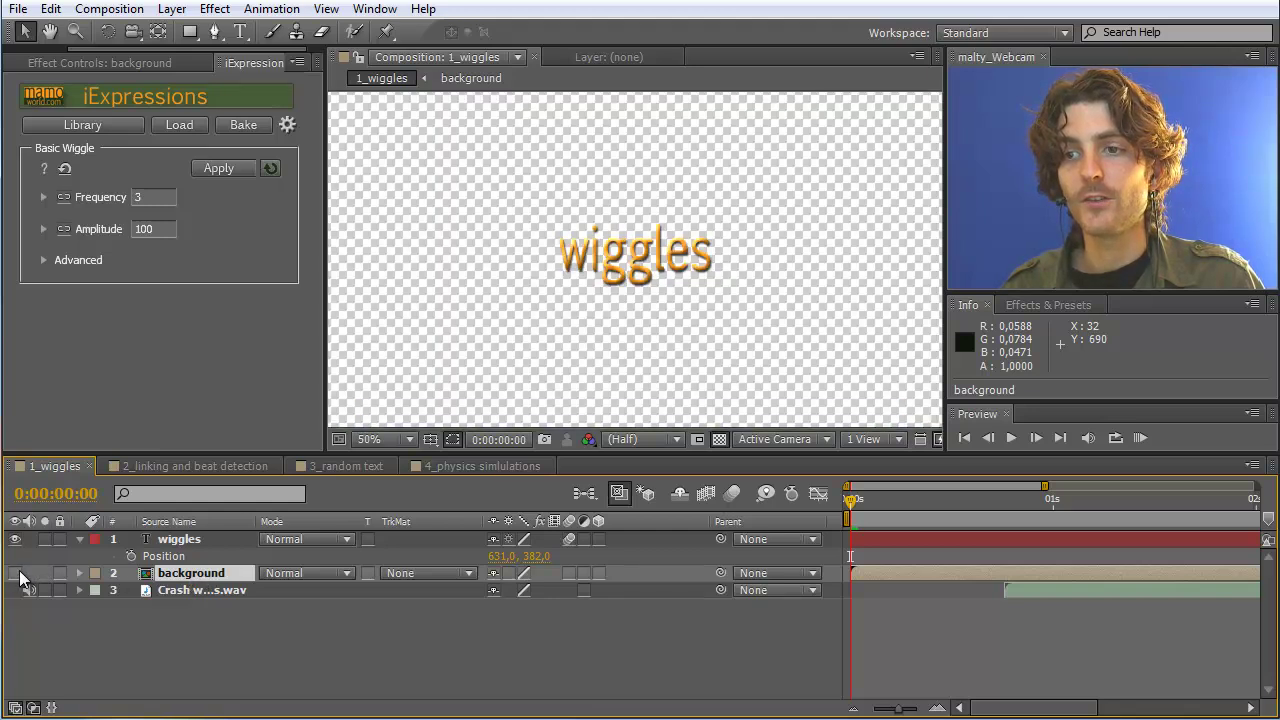
click(16, 573)
click(16, 573)
click(16, 573)
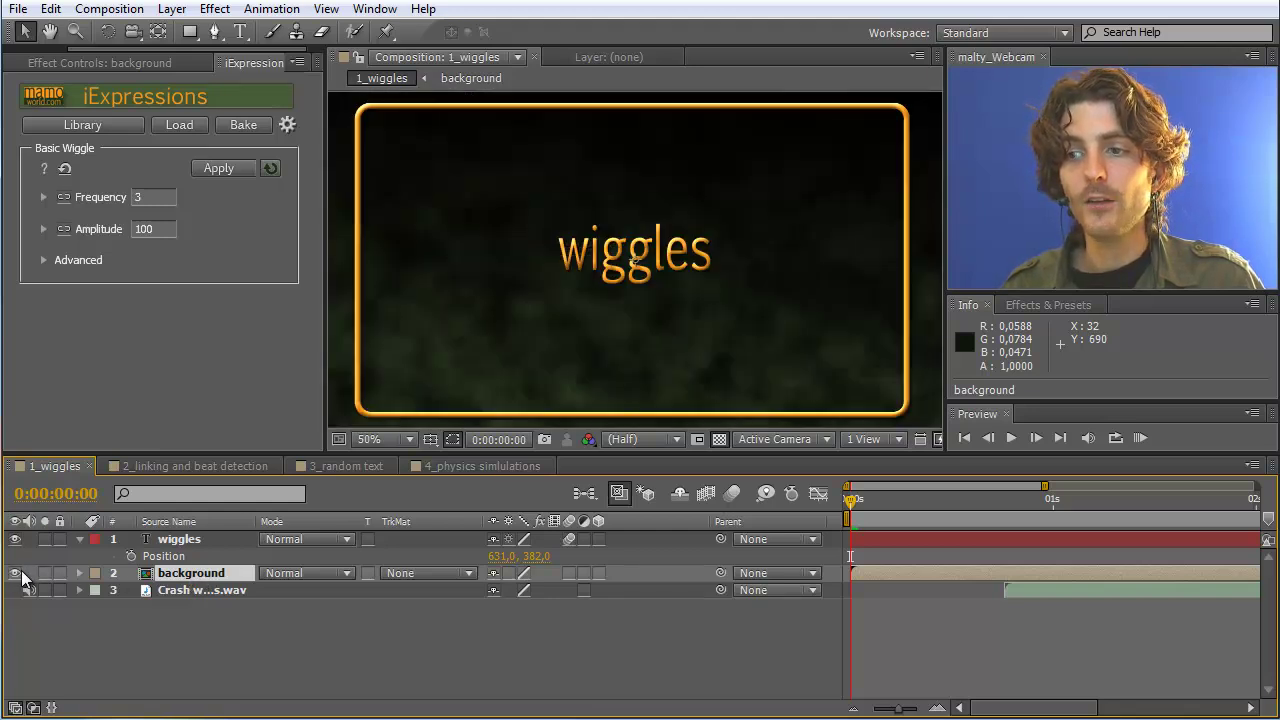
- Examine the waveform of the Crash with glass.wav layer, preview its sound and collapse the layer
click(170, 591)
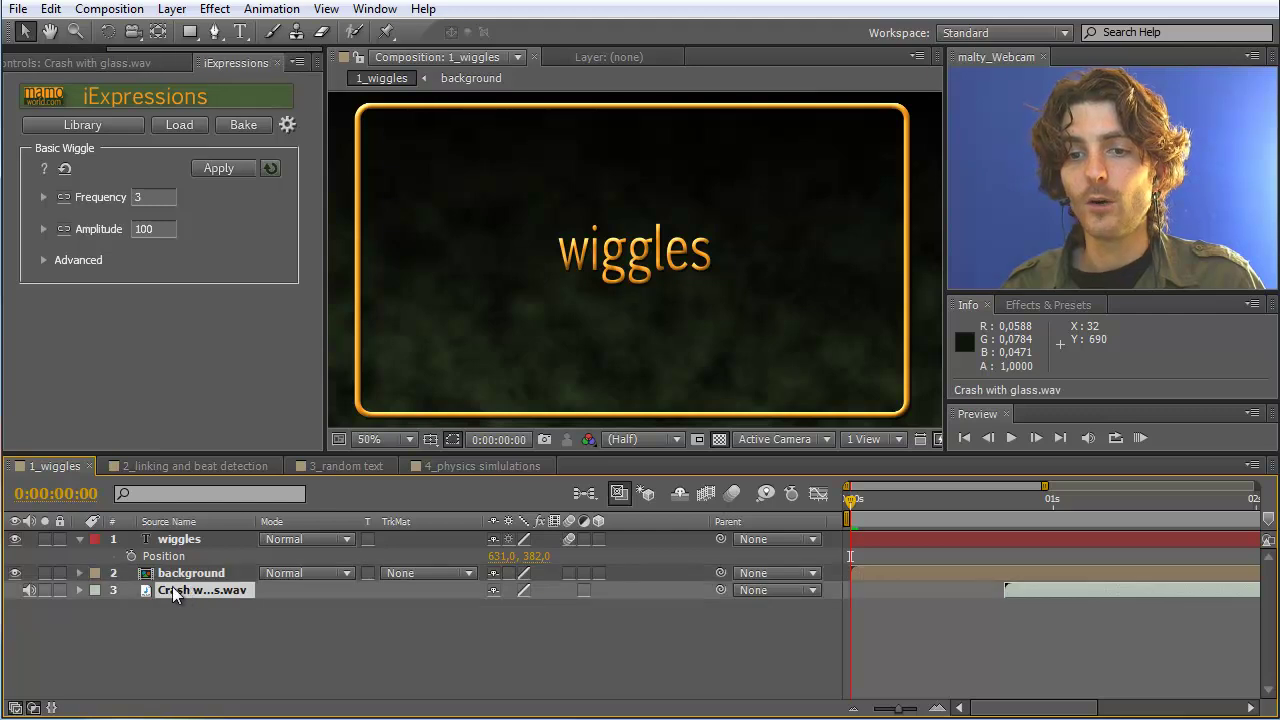
ctrl+click(81, 589)
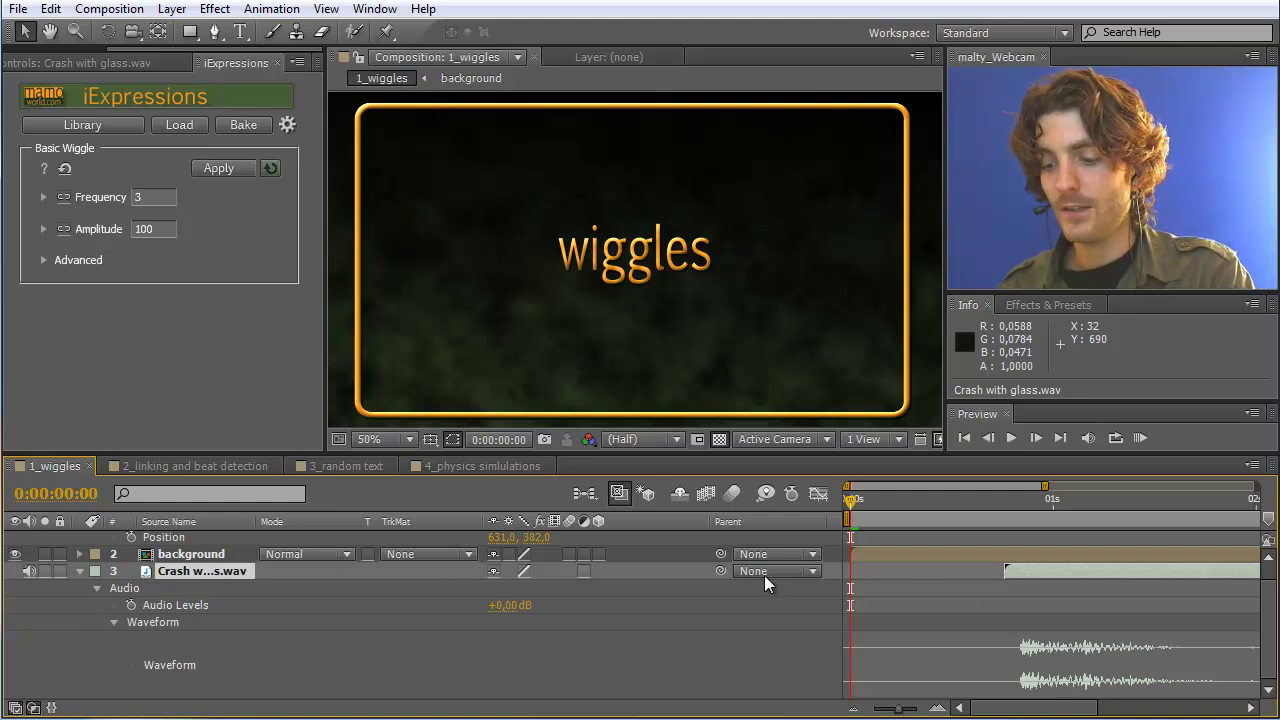
key(KP_Decimal)
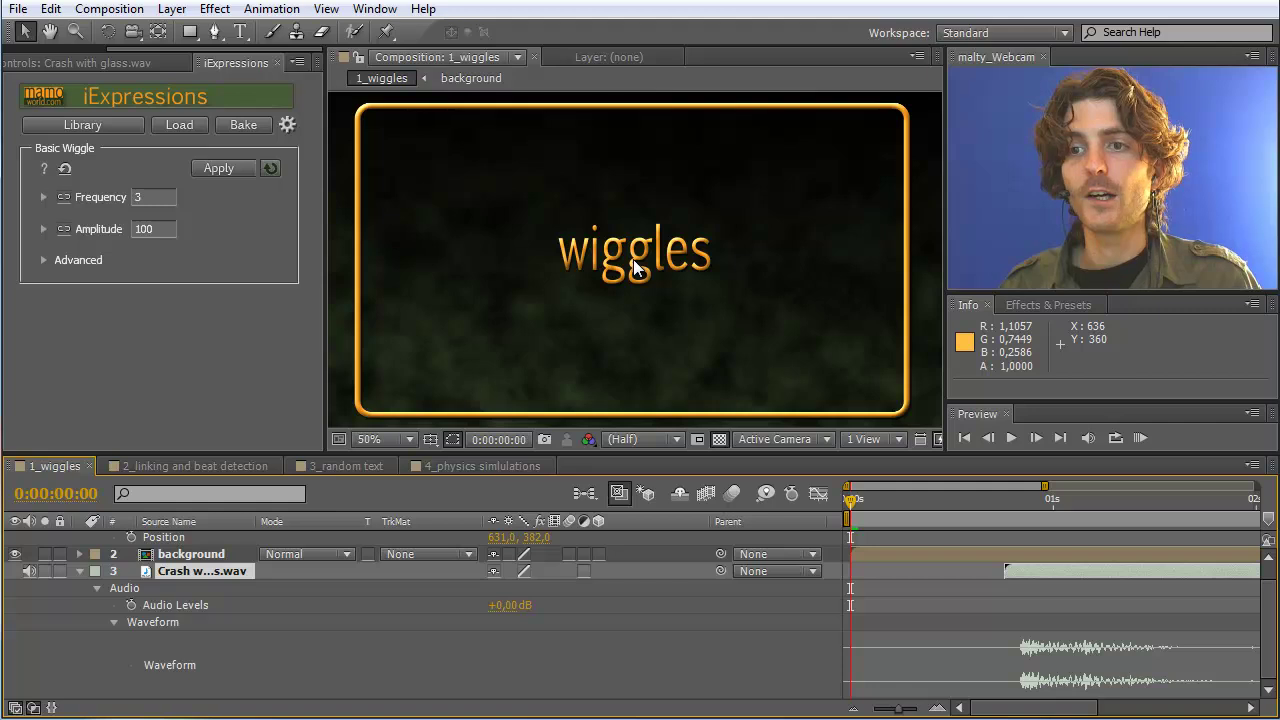
click(80, 572)
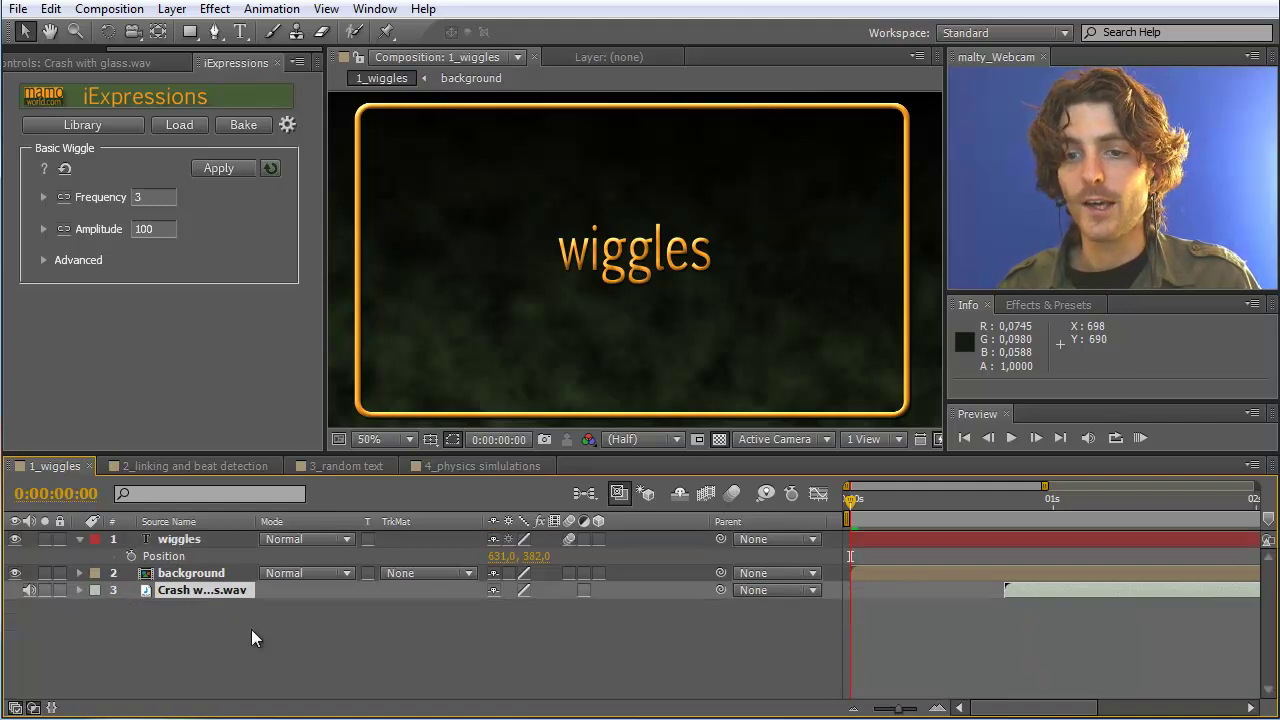
- Apply the Basic Wiggle with frequency 3 and amplitude 100 to the wiggles layer's Position and scrub the timeline to check the motion
click(168, 558)
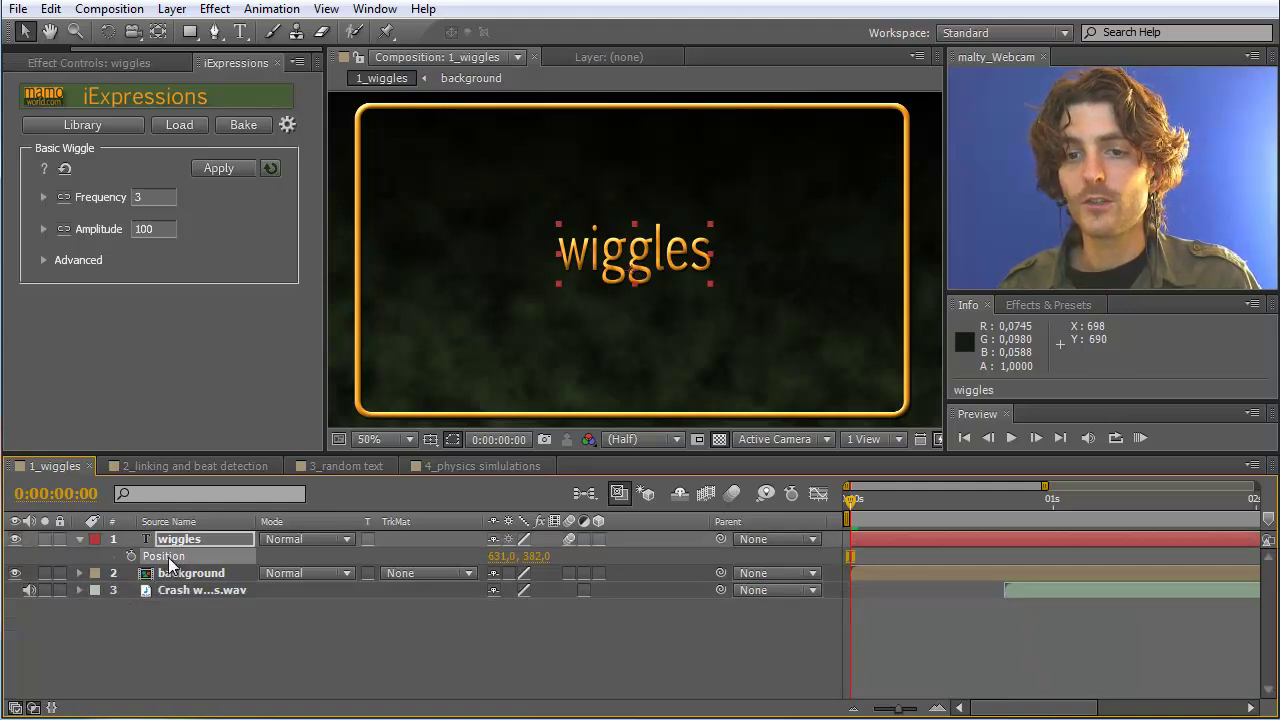
click(229, 167)
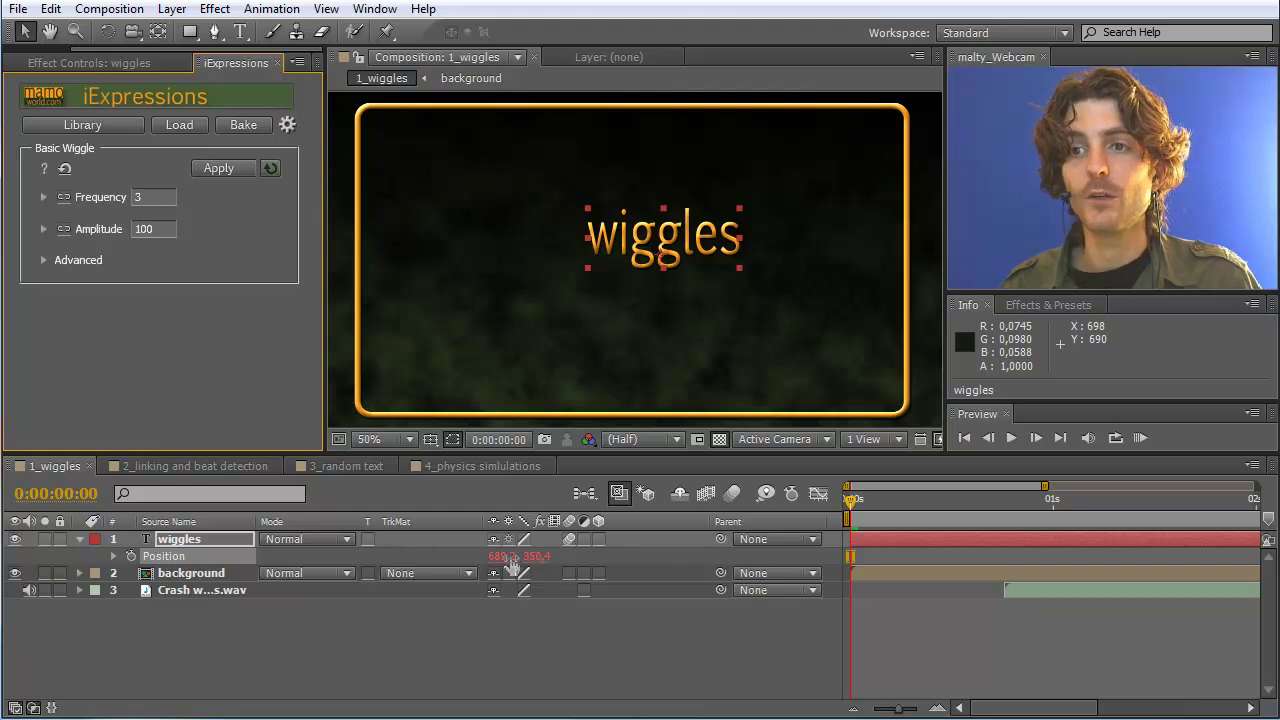
drag(849, 498, 988, 505)
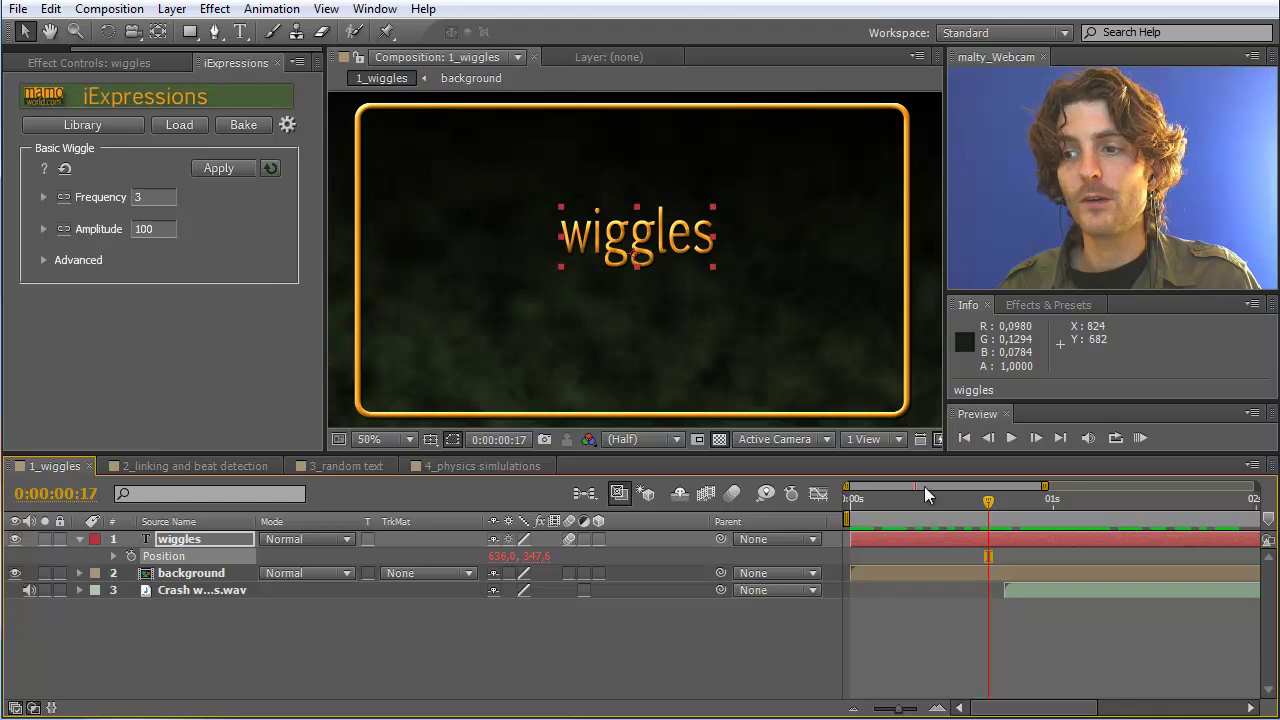
drag(988, 500, 947, 502)
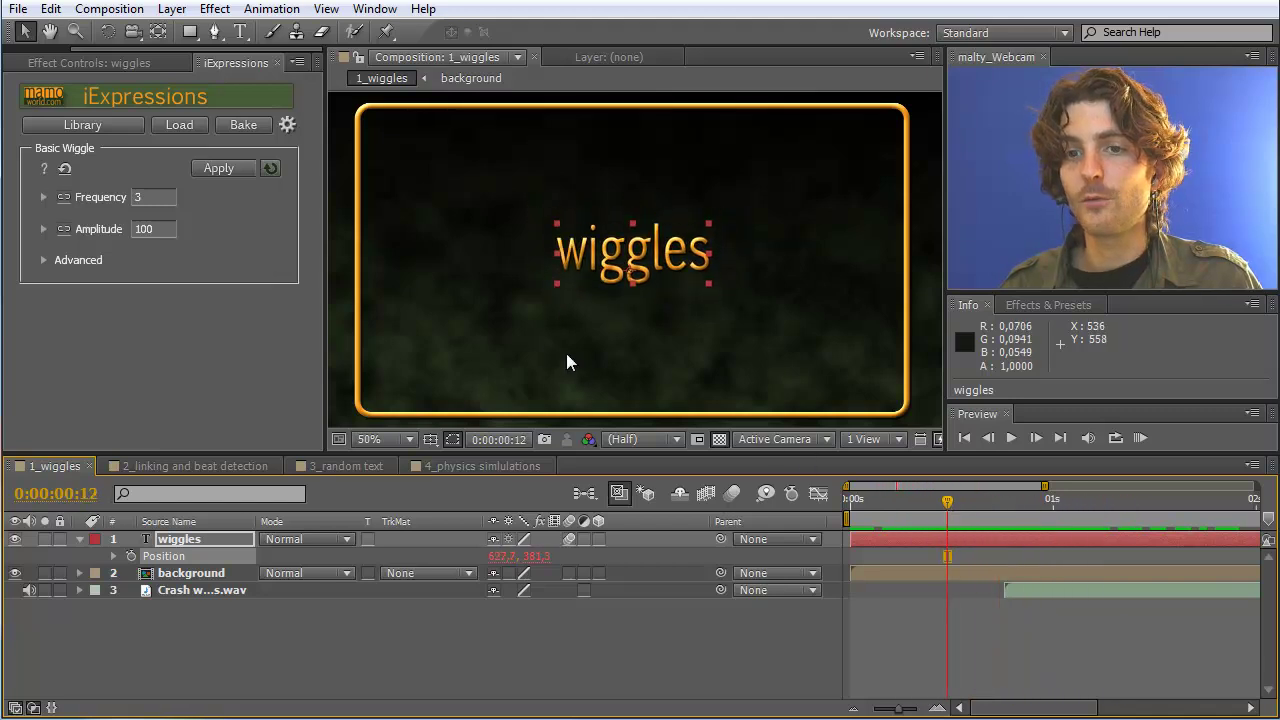
- Set the Basic Wiggle amplitude to 300, apply it to the wiggles layer's Position and scrub the timeline to check the motion
mouse_move(103, 226)
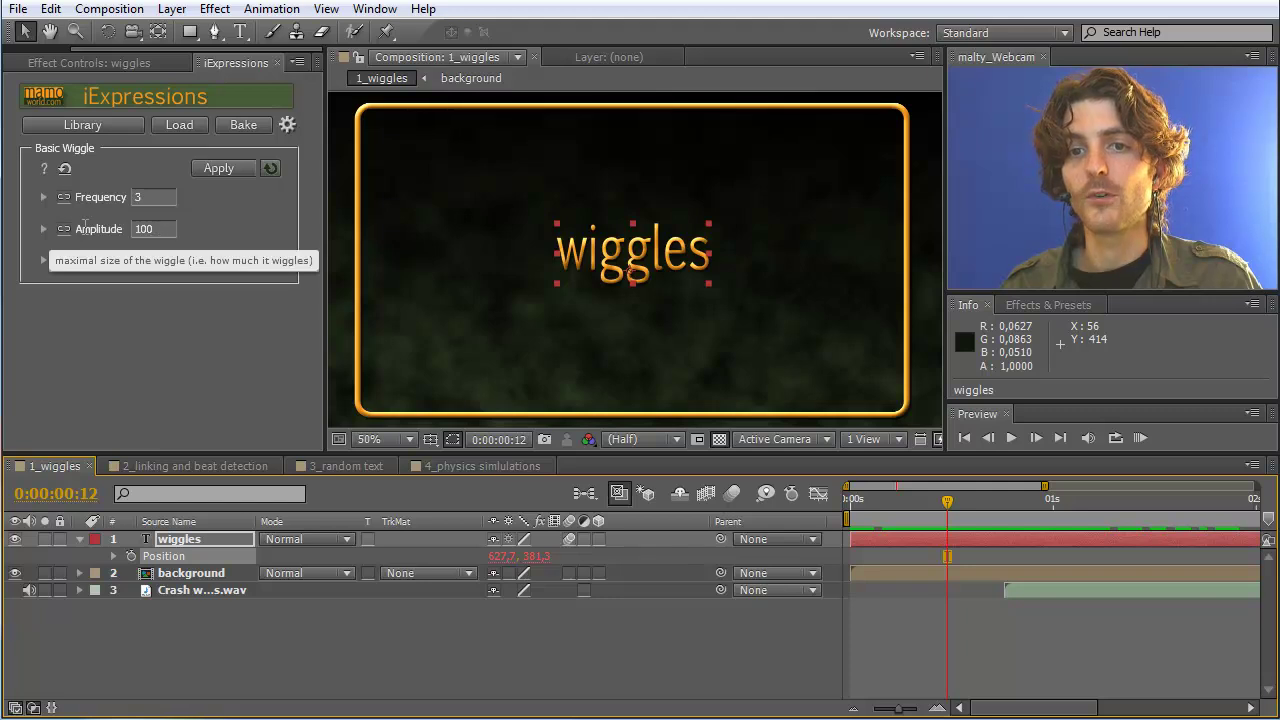
click(163, 228)
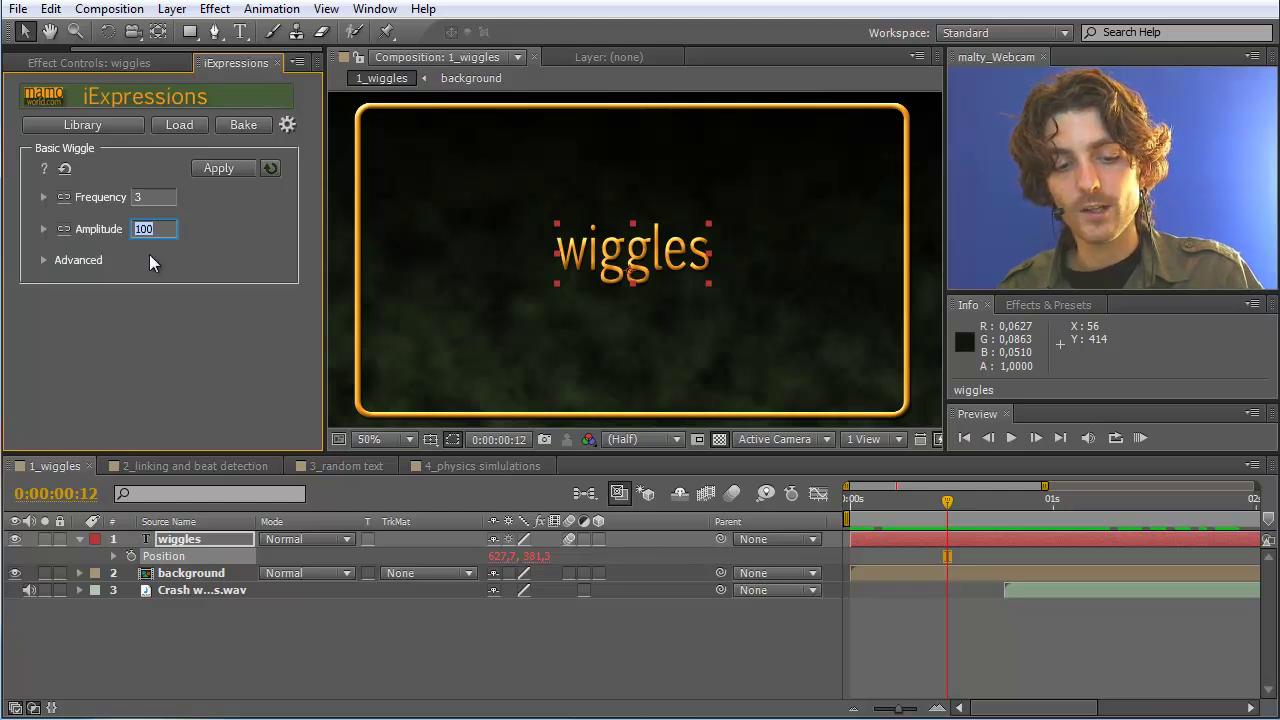
text(300)
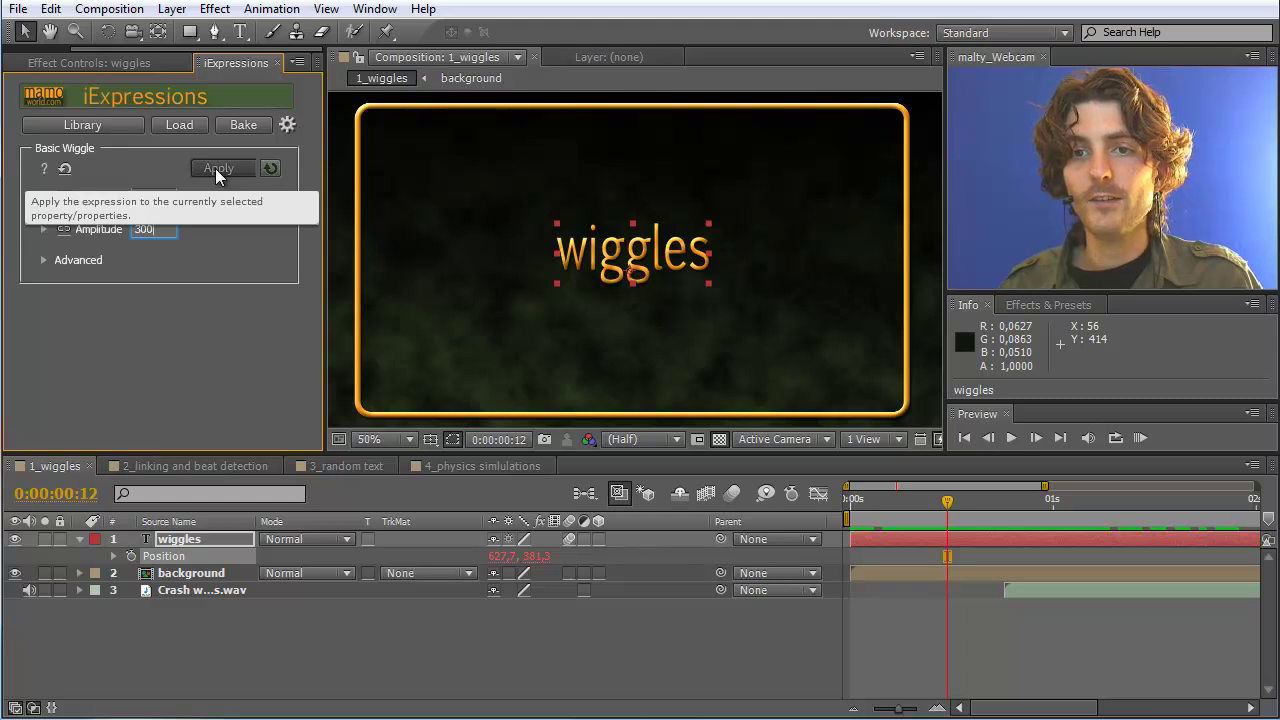
click(172, 557)
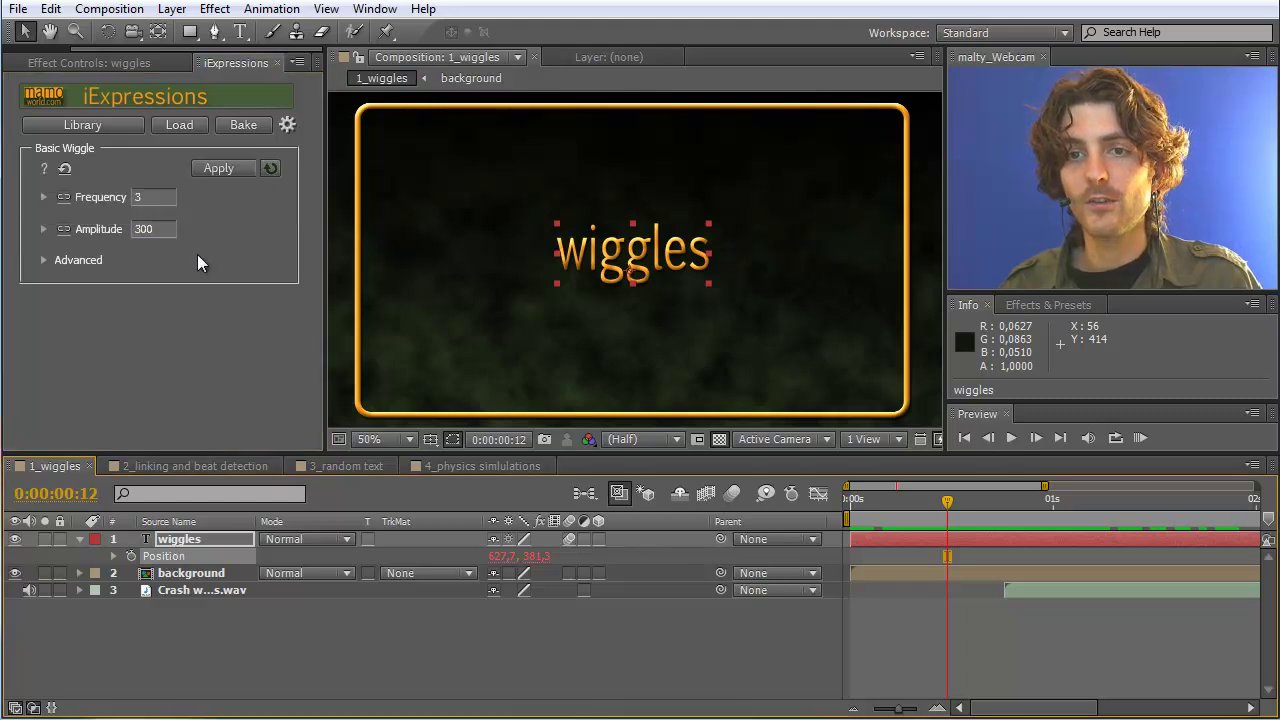
click(219, 169)
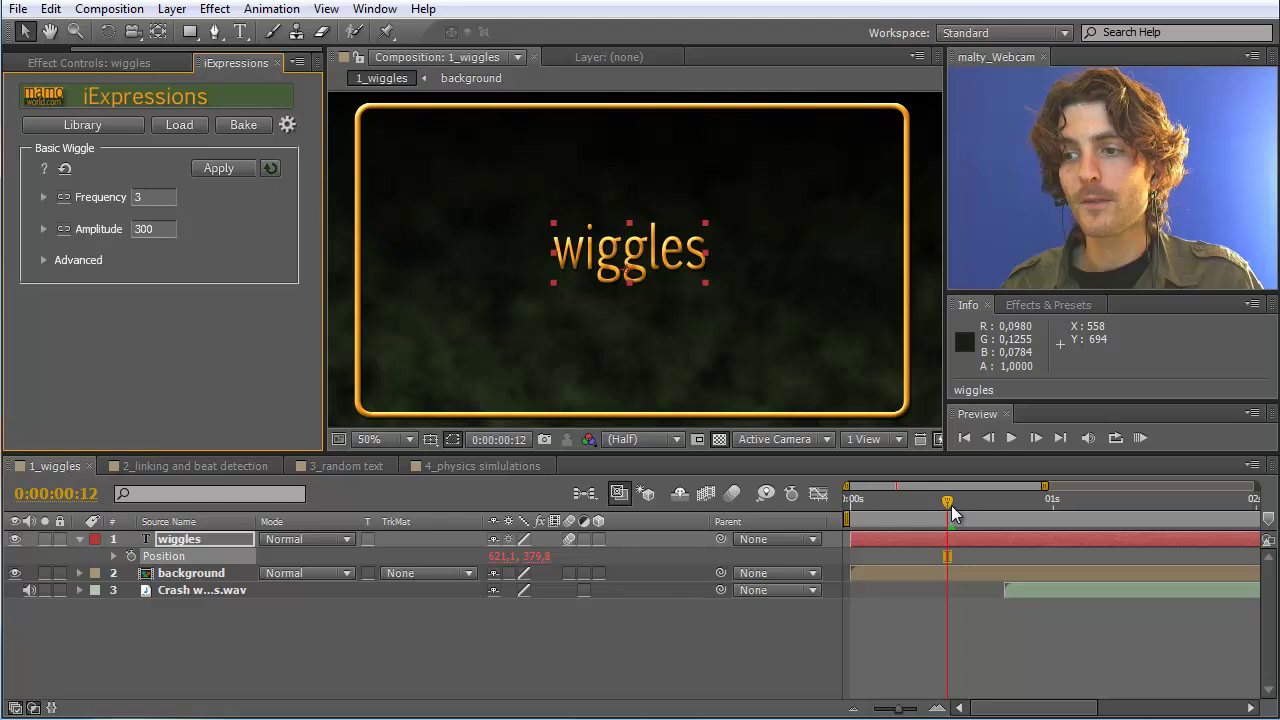
mouse_move(951, 507)
mouse_down()
mouse_move(1180, 512)
mouse_move(867, 507)
mouse_move(946, 503)
mouse_up()
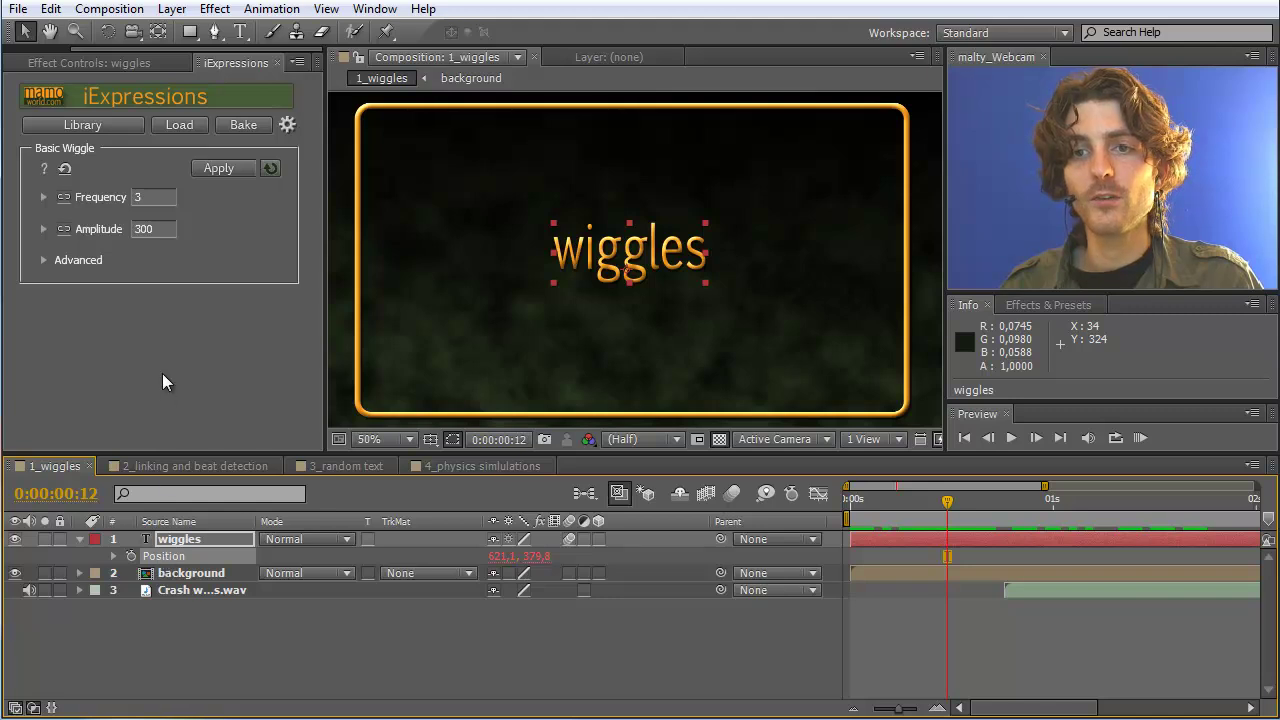
- Turn on automatic applying of parameter changes and lower the Basic Wiggle amplitude to about 83.33 with its slider
click(222, 170)
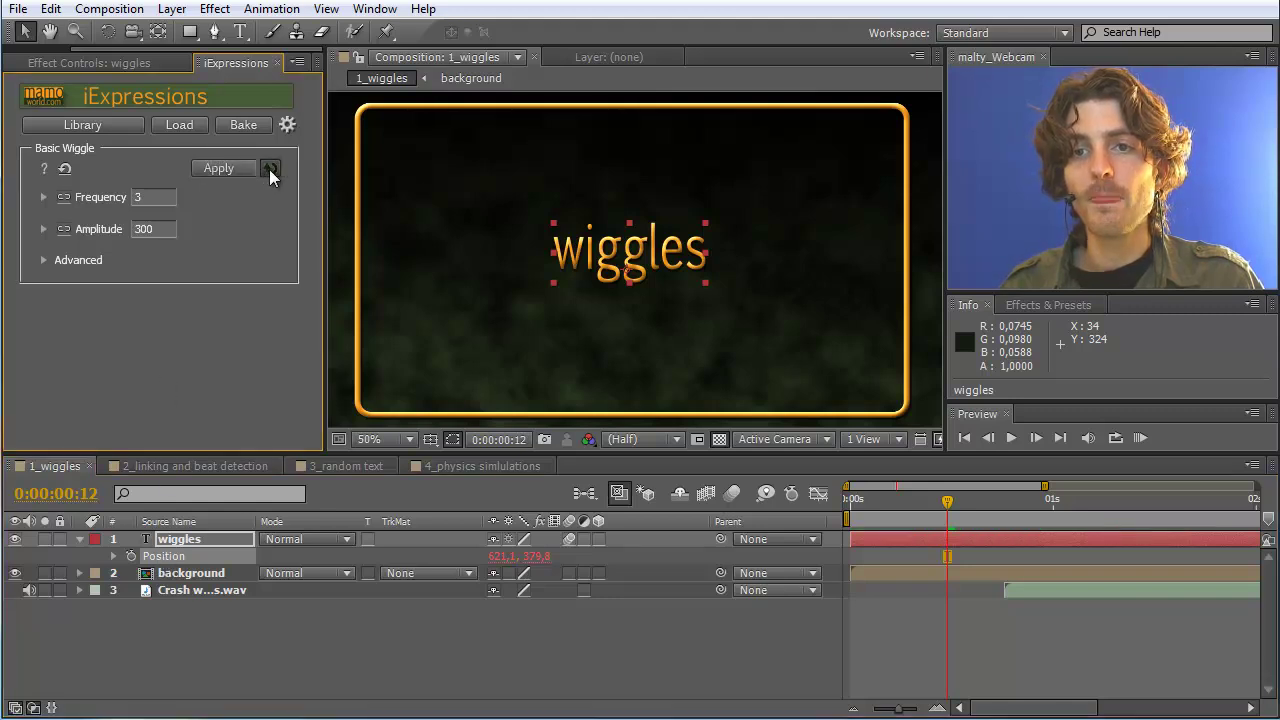
click(270, 170)
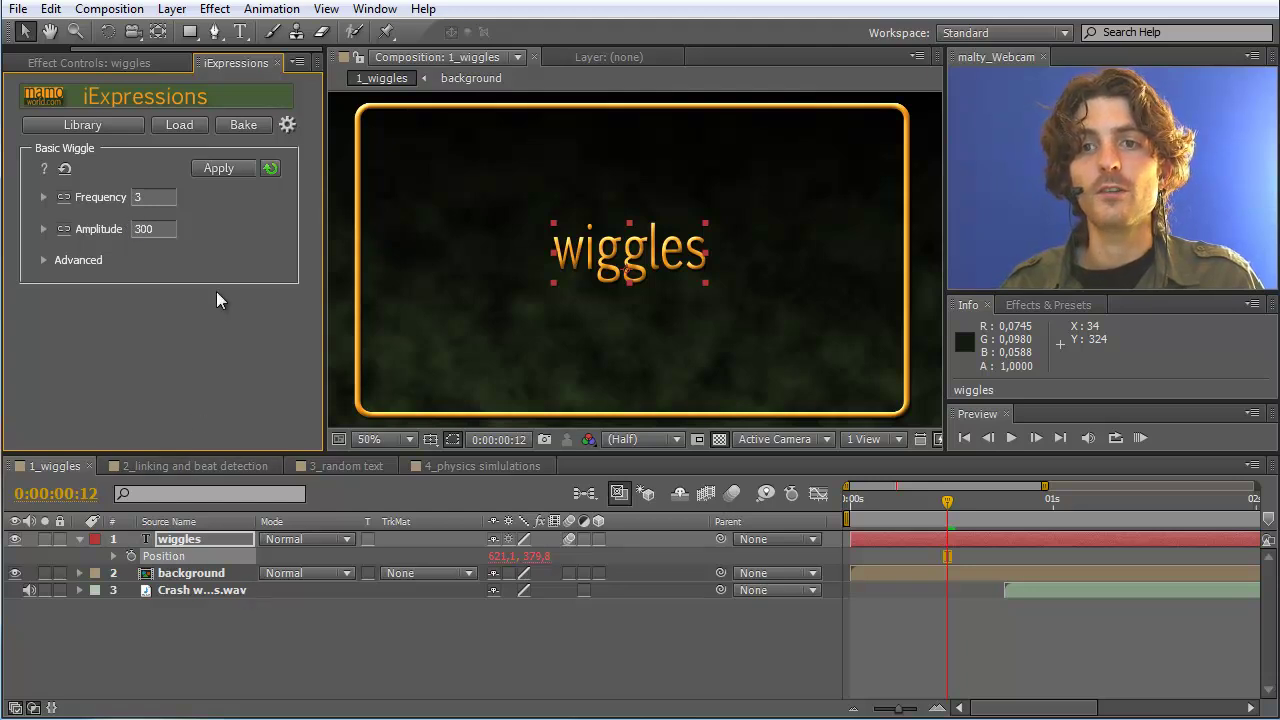
click(42, 231)
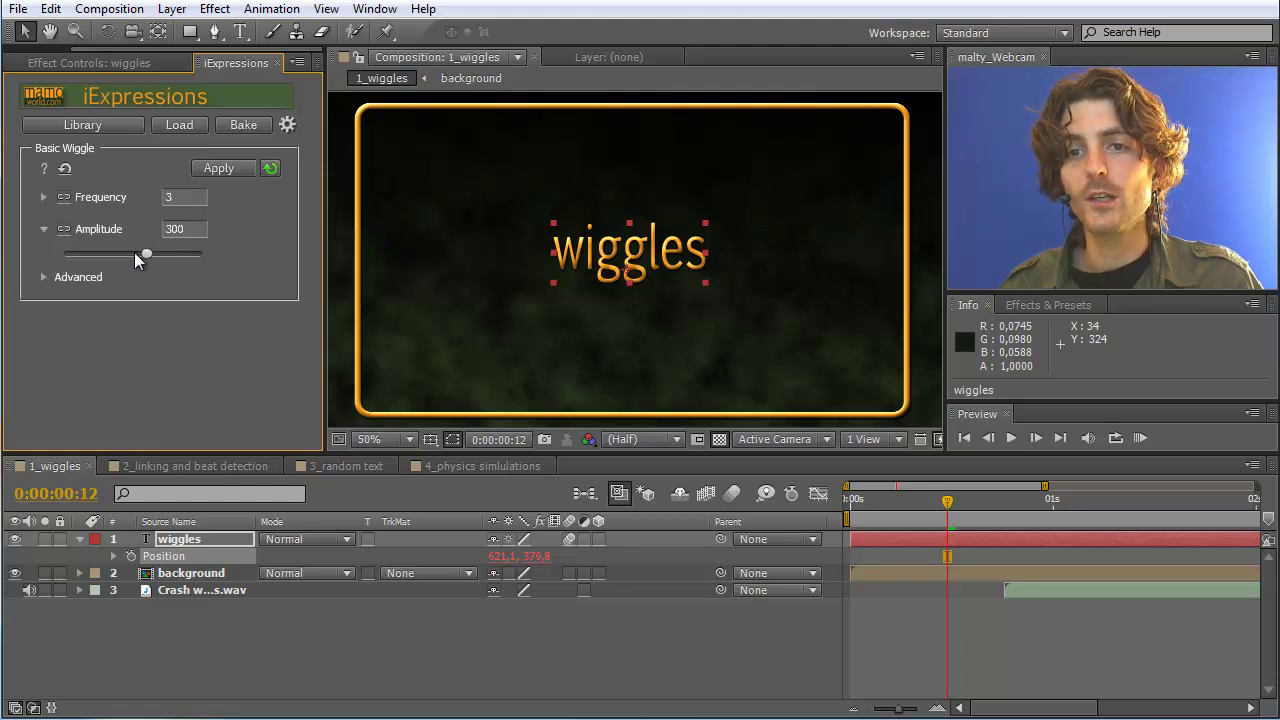
drag(146, 256, 86, 256)
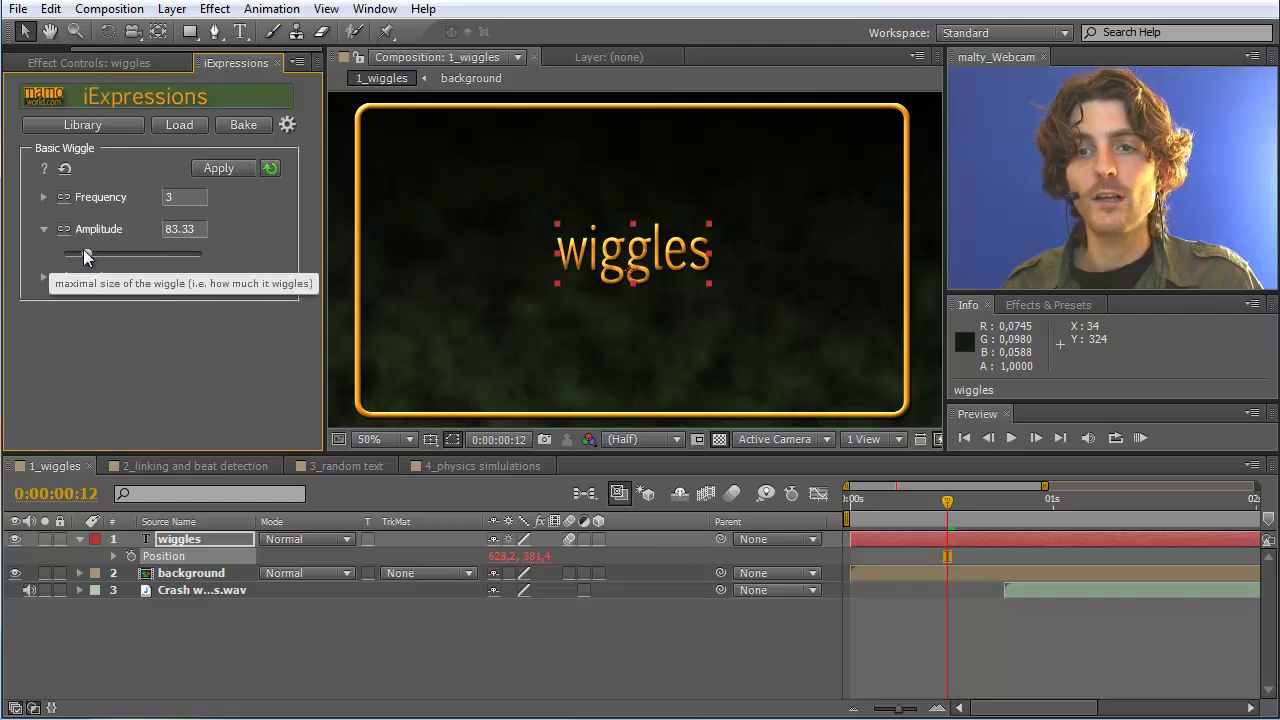
- Raise the Basic Wiggle amplitude to its slider maximum of 500 and scrub the timeline to compare the motion
mouse_move(948, 500)
mouse_down()
mouse_move(1094, 506)
mouse_move(939, 506)
mouse_up()
drag(87, 253, 192, 256)
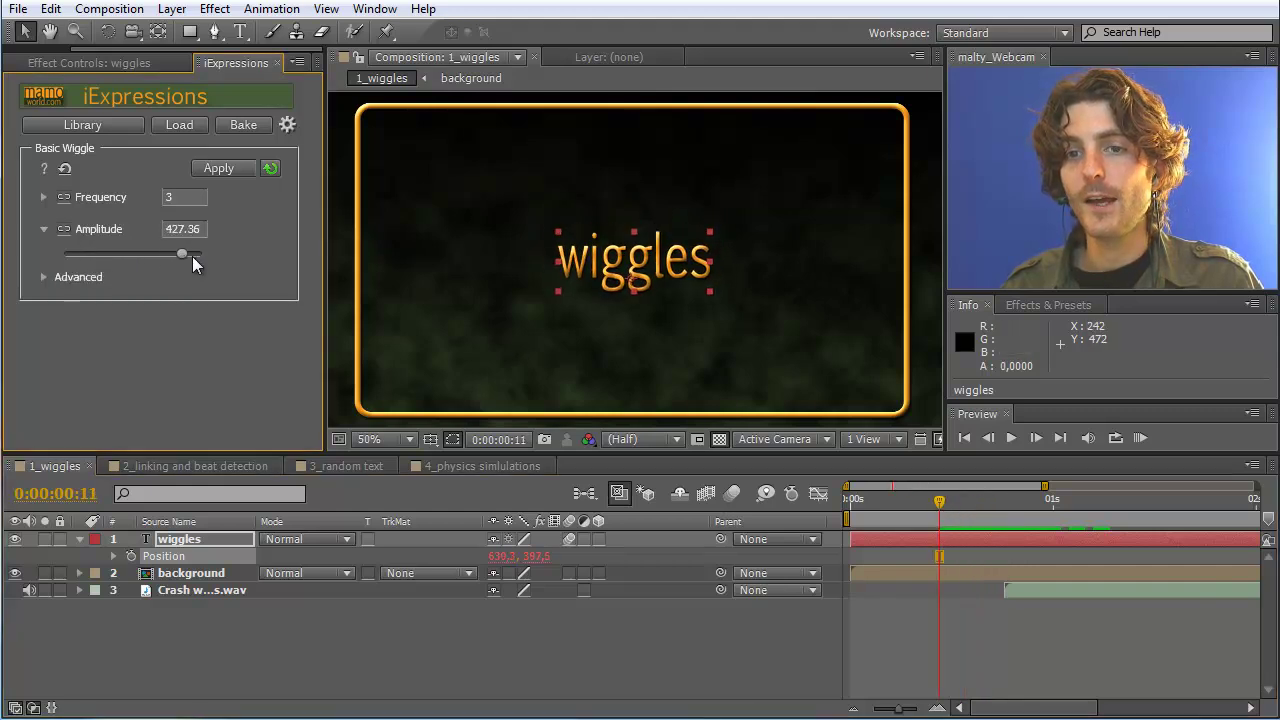
mouse_move(928, 502)
mouse_down()
mouse_move(1163, 506)
mouse_move(915, 503)
mouse_up()
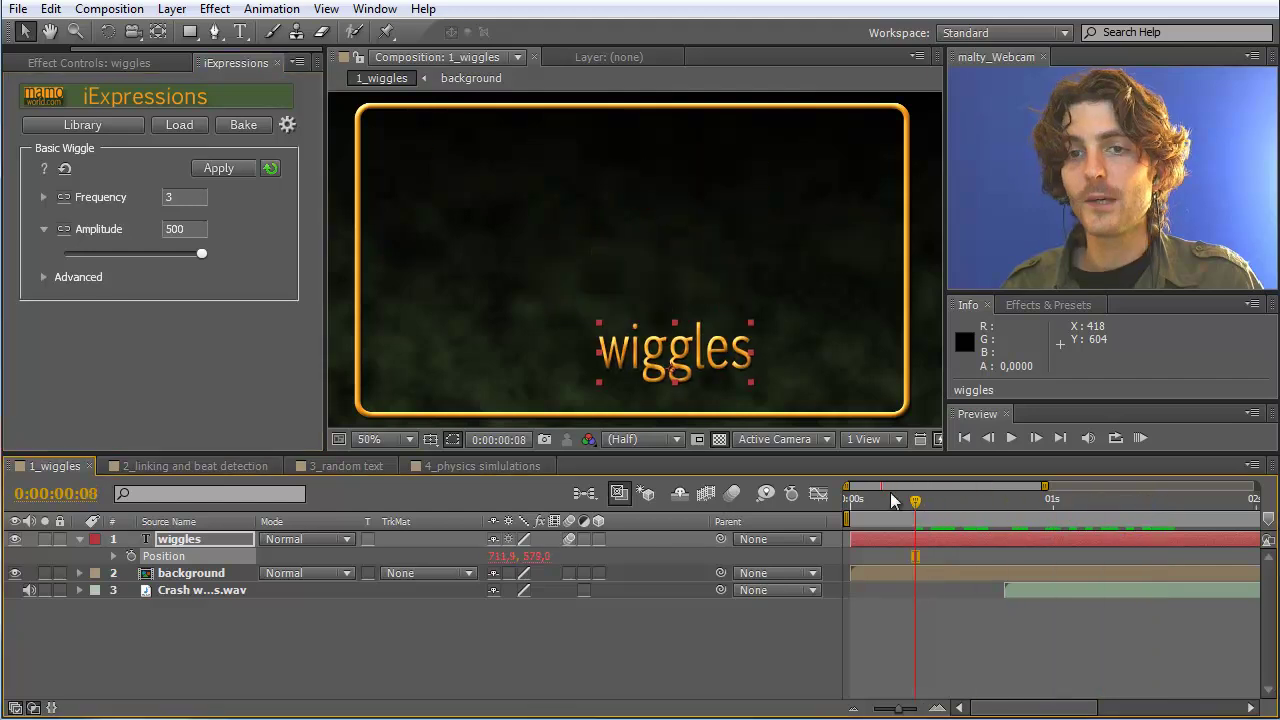
- Raise the Basic Wiggle frequency to 20 with its slider and play a RAM preview of the fast wiggle
click(44, 197)
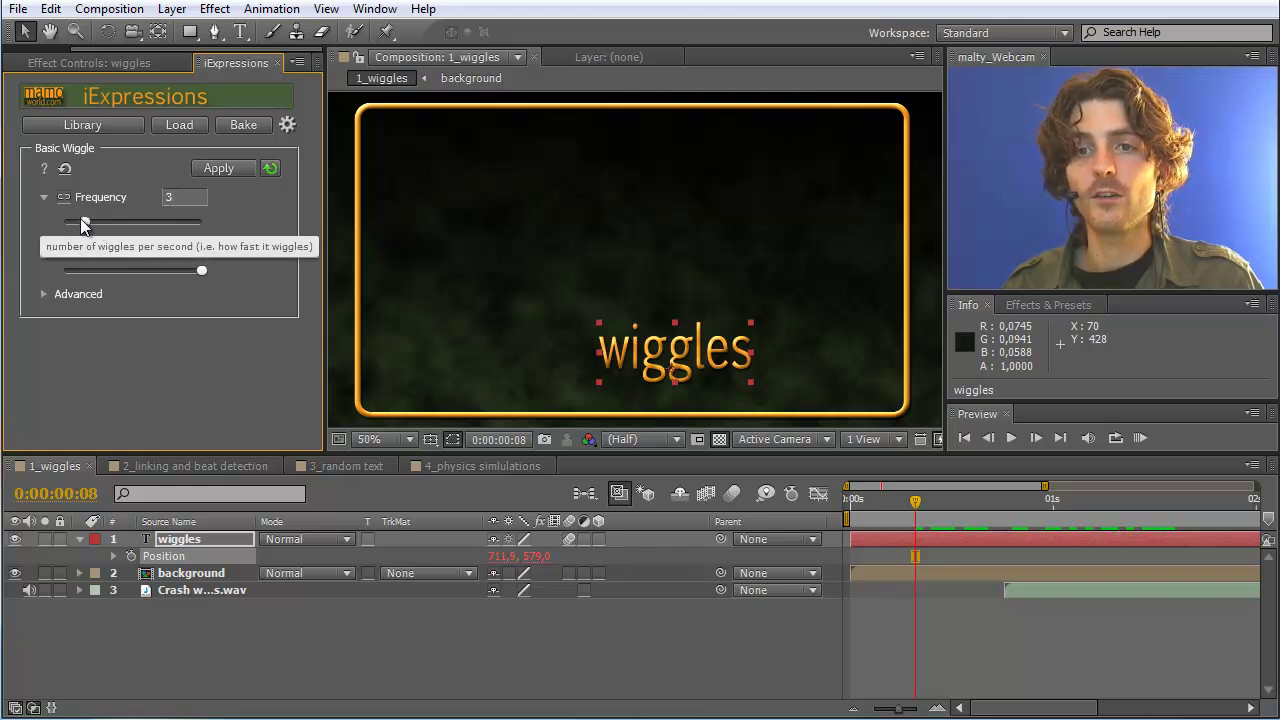
drag(84, 223, 137, 223)
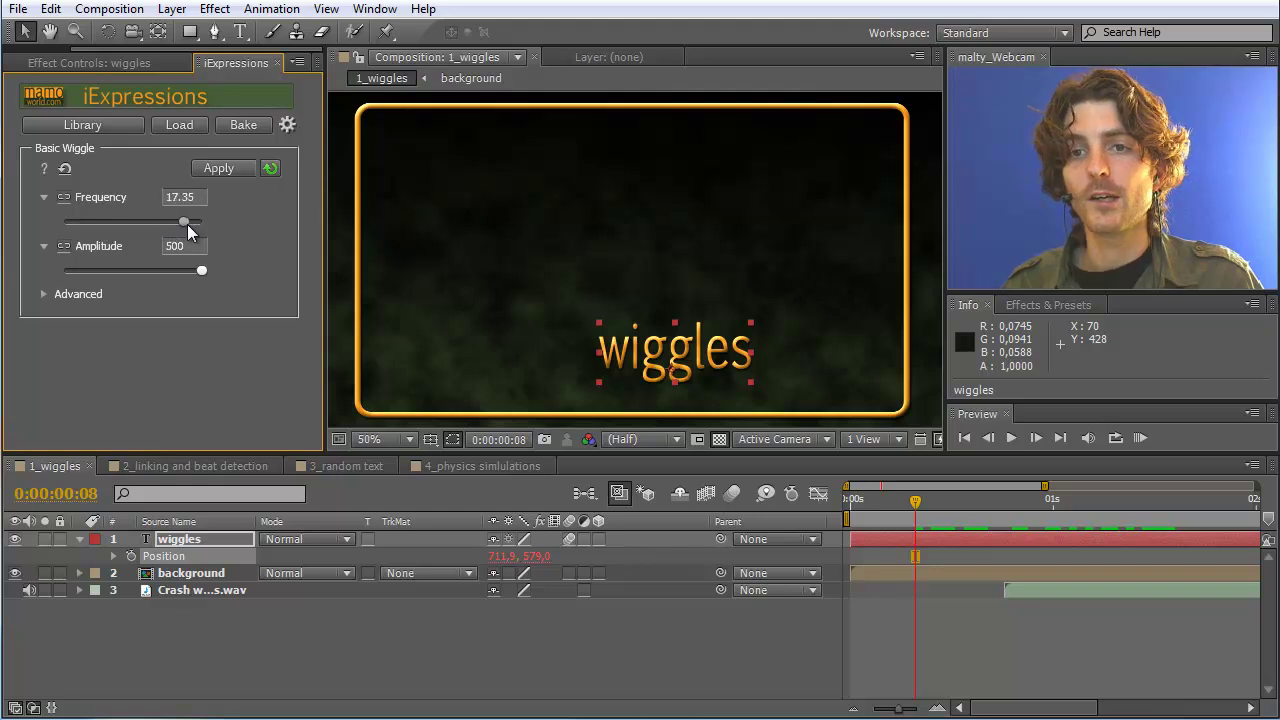
drag(917, 505, 1097, 506)
click(1140, 438)
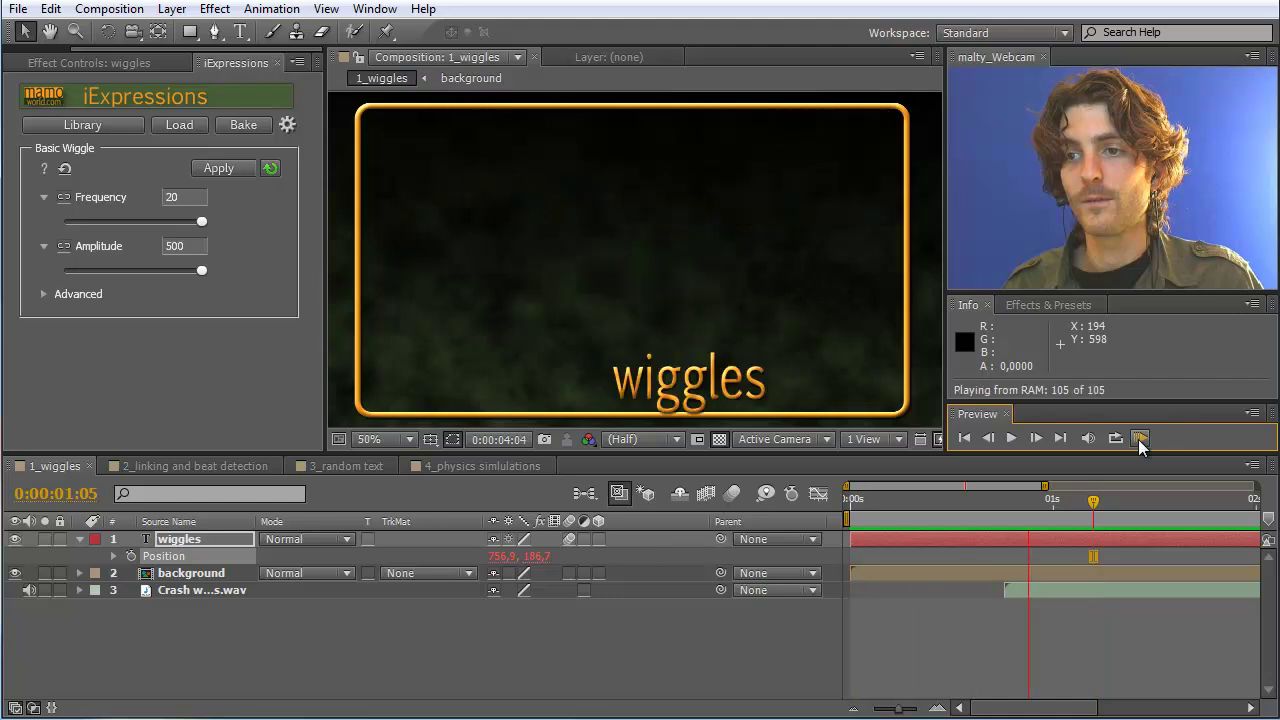
click(253, 210)
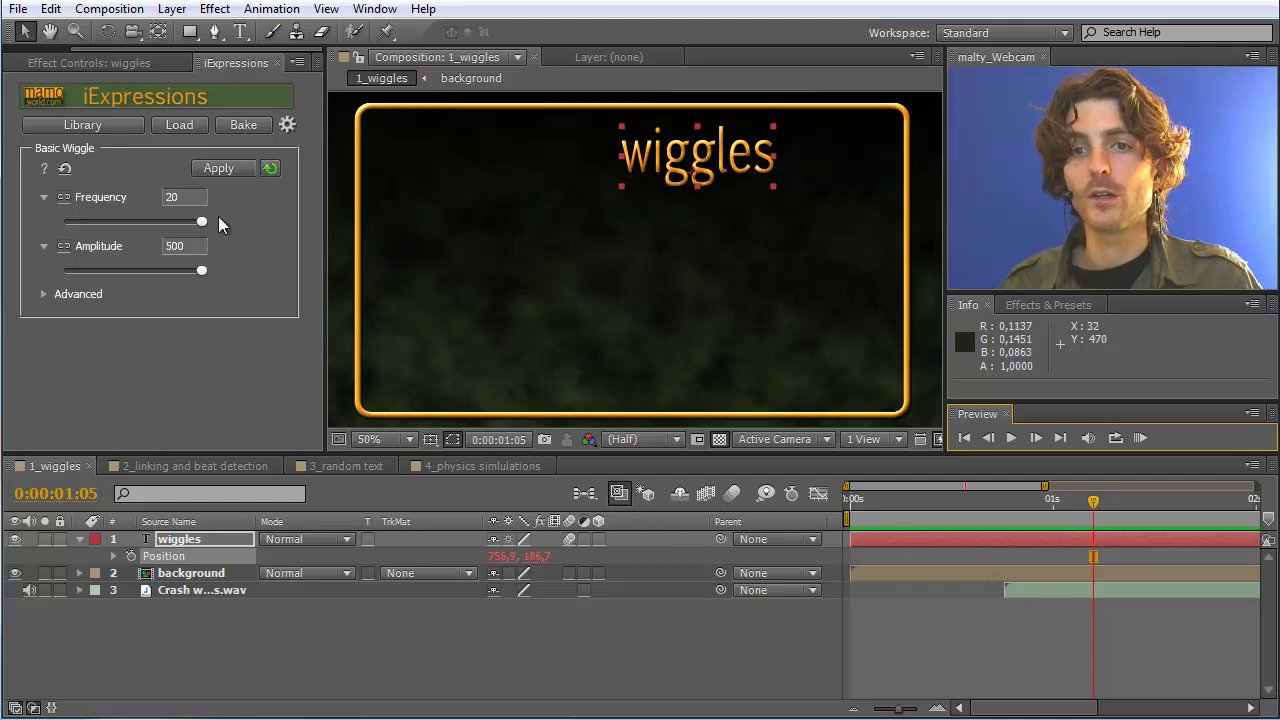
- Set the Basic Wiggle frequency to about 7.53 and the amplitude to about 105.07, and scrub the timeline to check the motion
drag(202, 224, 93, 219)
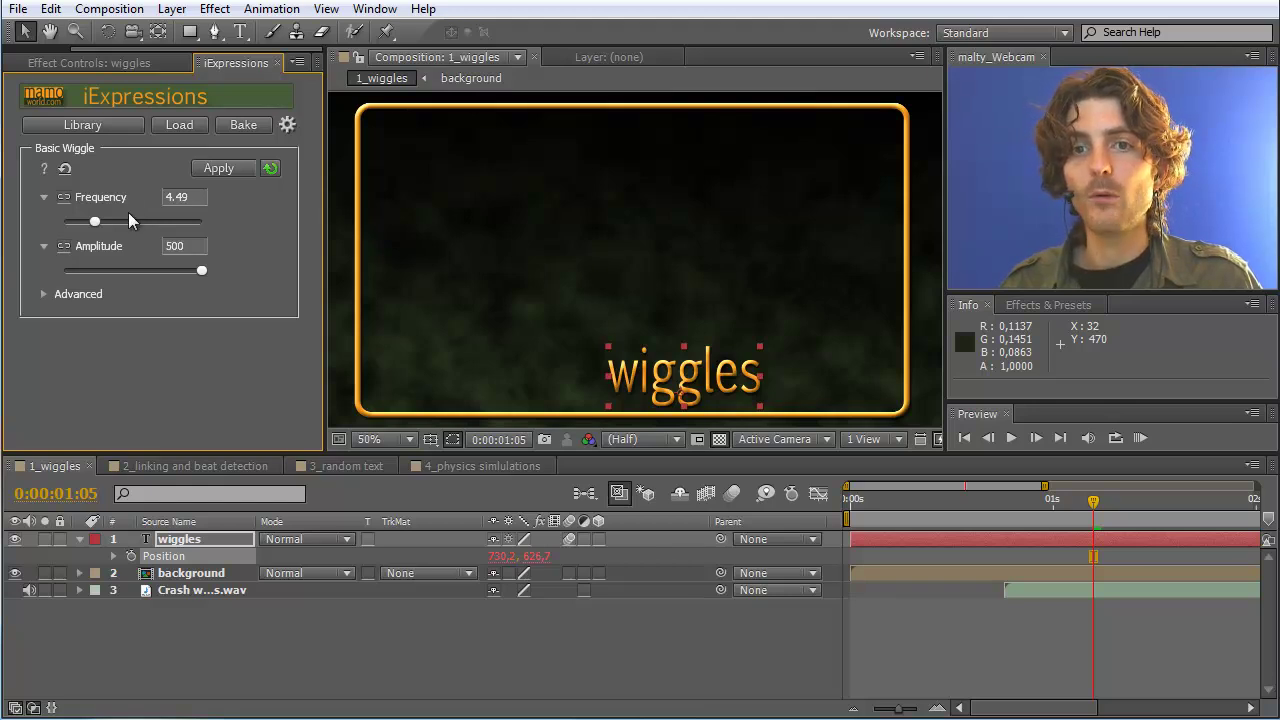
click(62, 197)
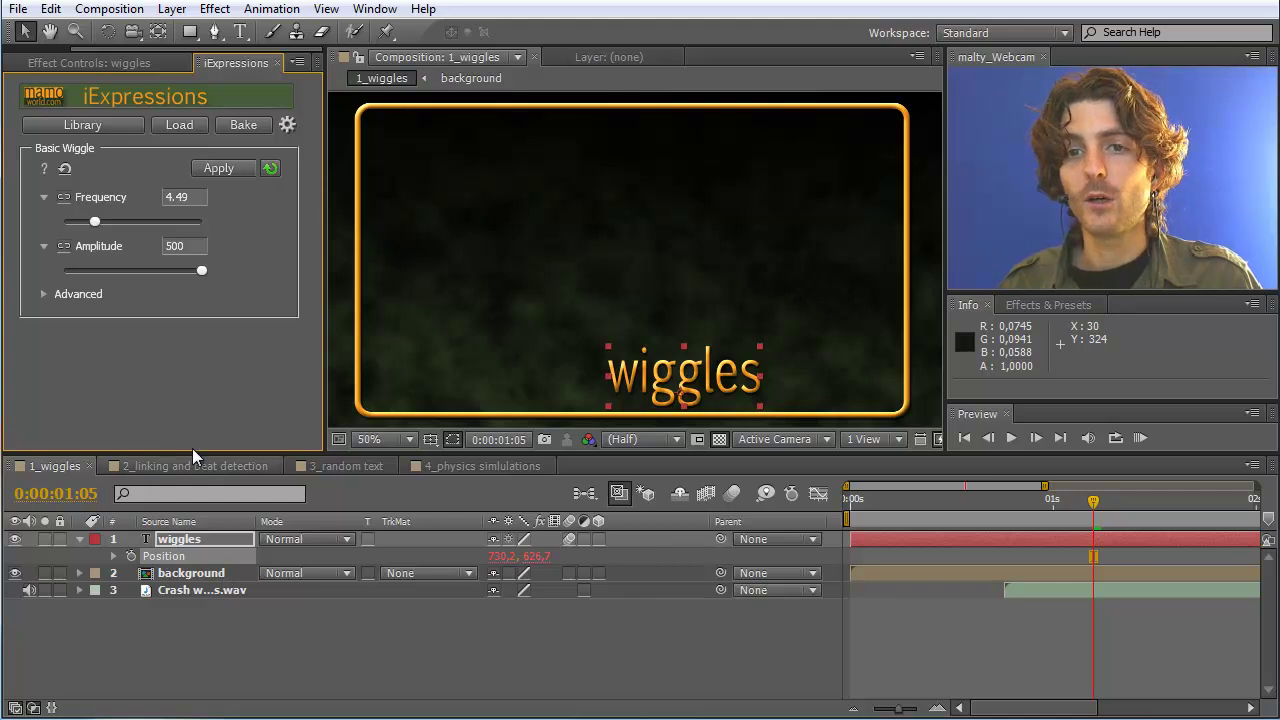
drag(118, 272, 94, 270)
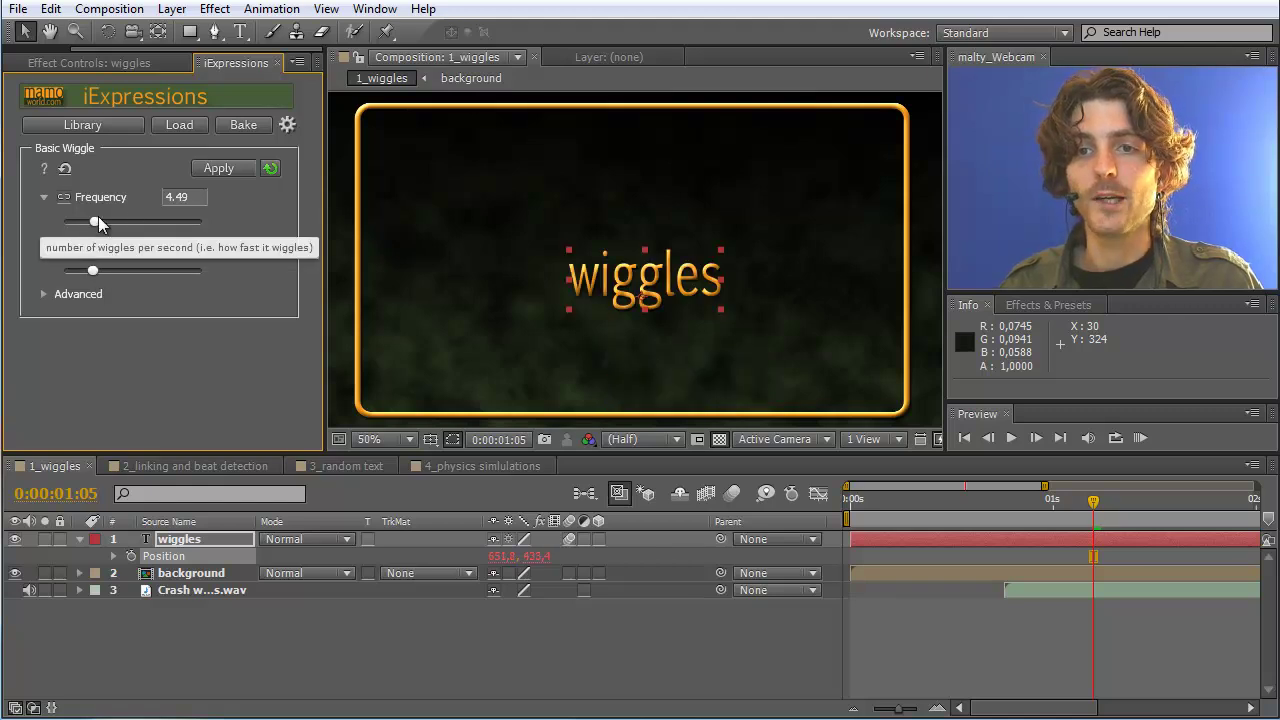
drag(95, 222, 113, 226)
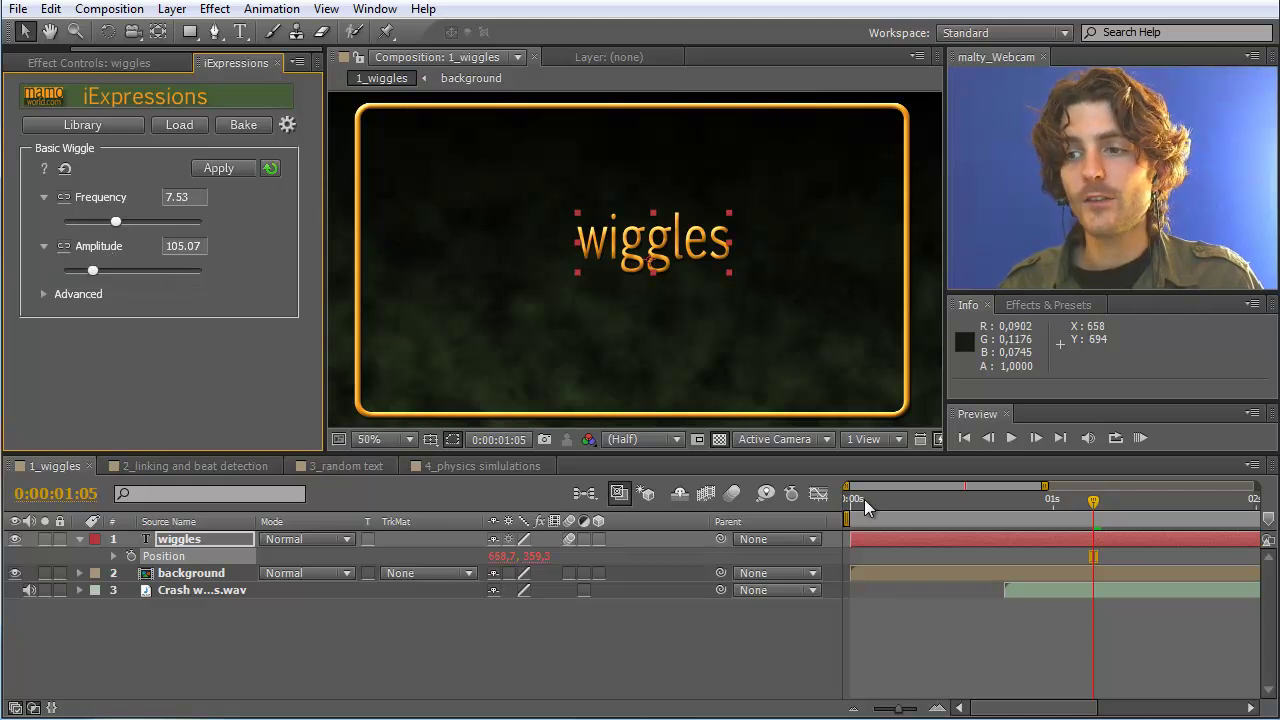
drag(1093, 503, 1045, 512)
key(KP_0)
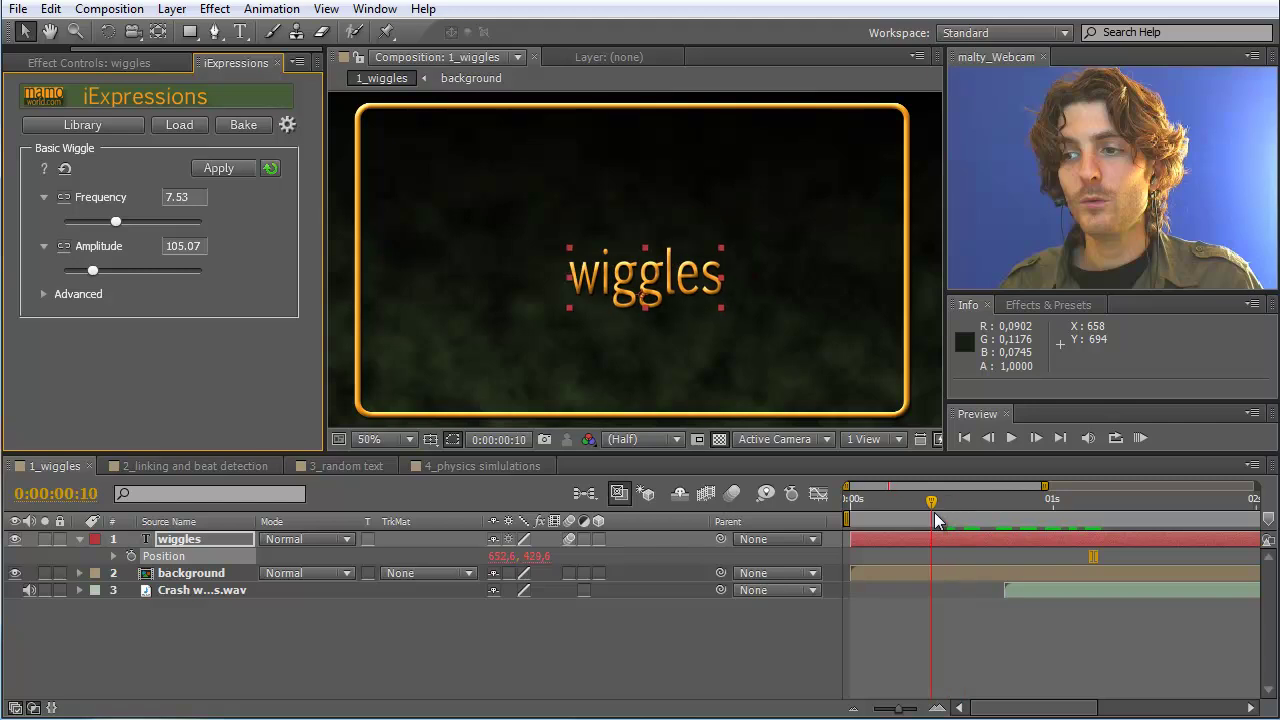
- Reduce the Basic Wiggle amplitude to 0 and scrub the timeline to check the wiggles text
click(60, 240)
mouse_move(108, 246)
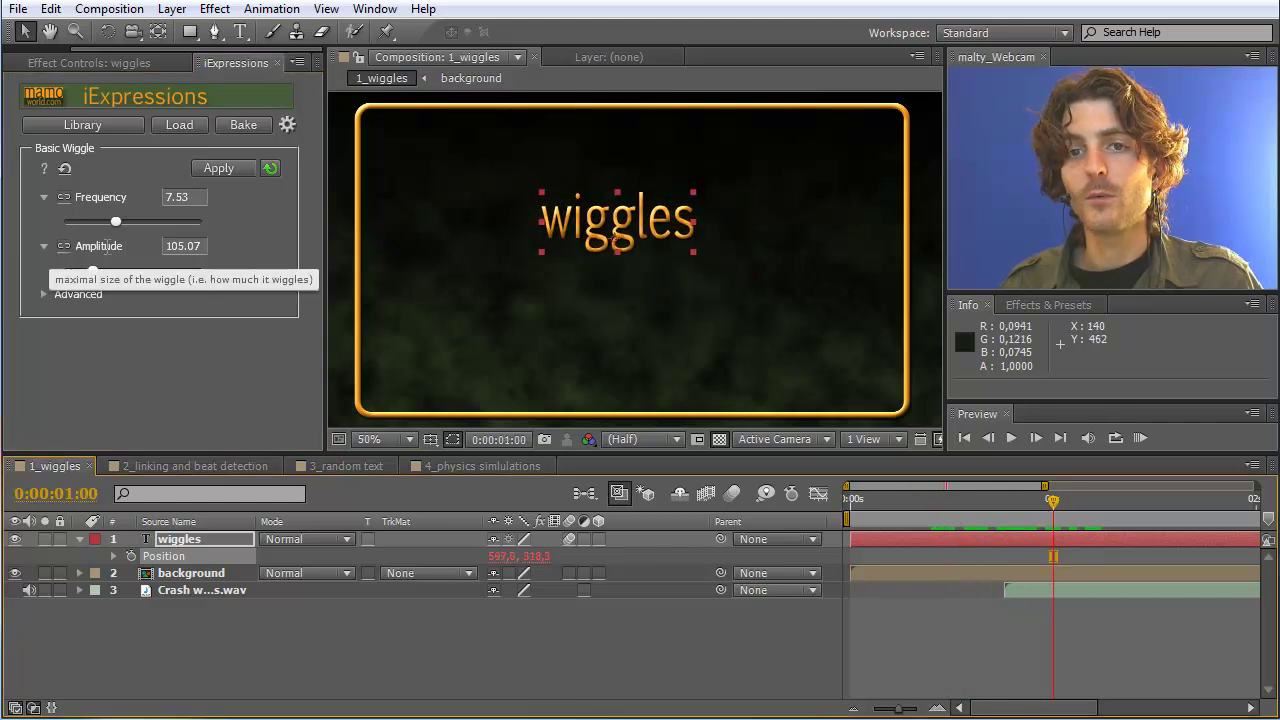
drag(93, 270, 47, 275)
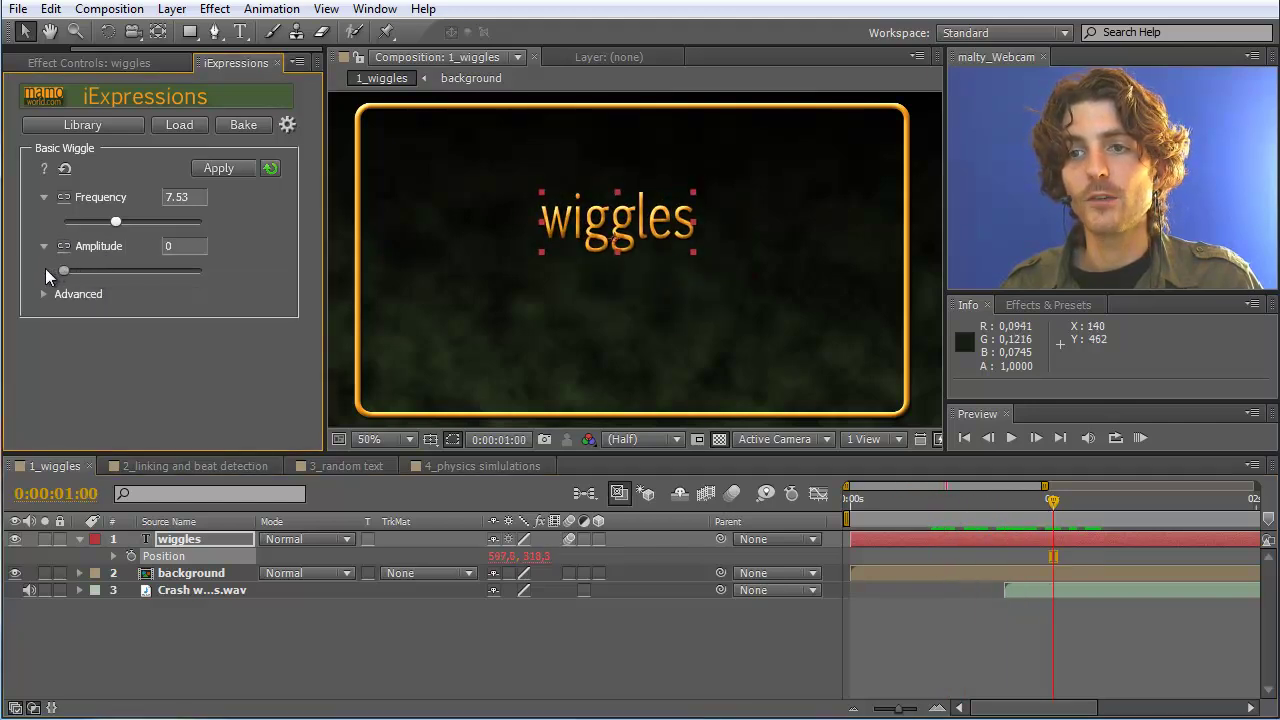
drag(1052, 500, 948, 500)
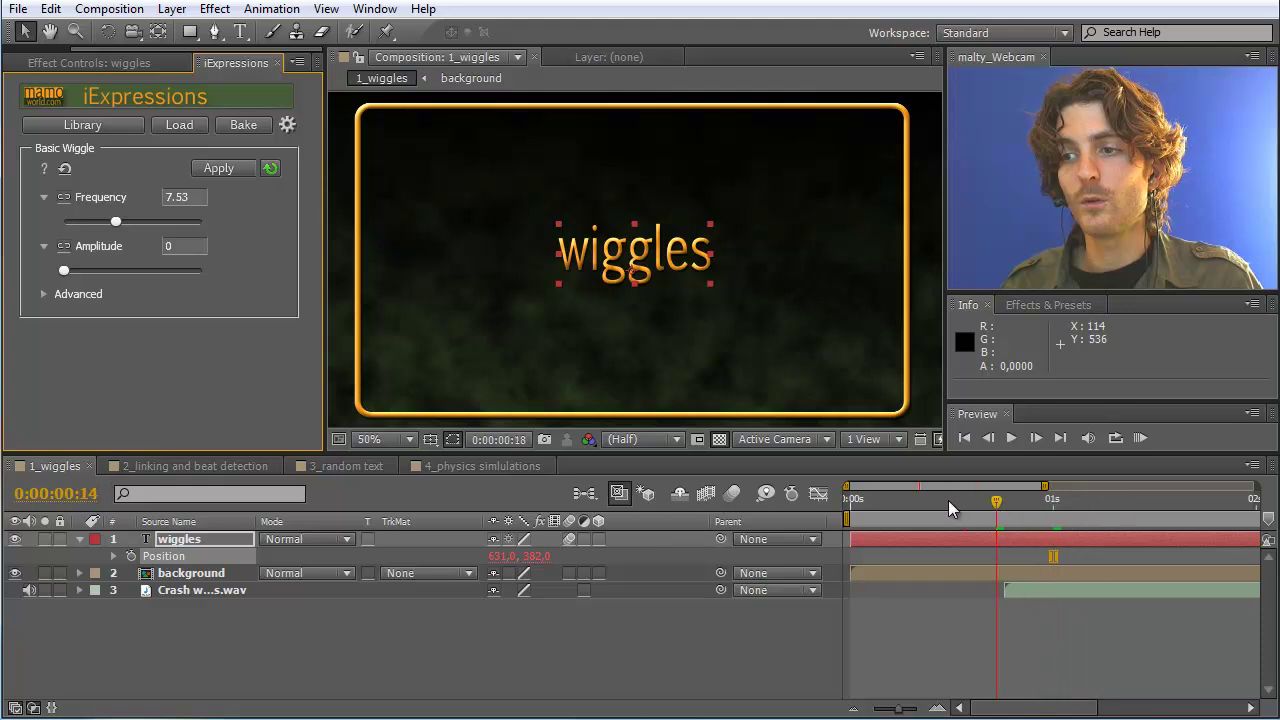
click(1018, 495)
- Try a Basic Wiggle amplitude of about 221.01, scrub back to 0:00:00:19 and return the amplitude to 0
click(96, 270)
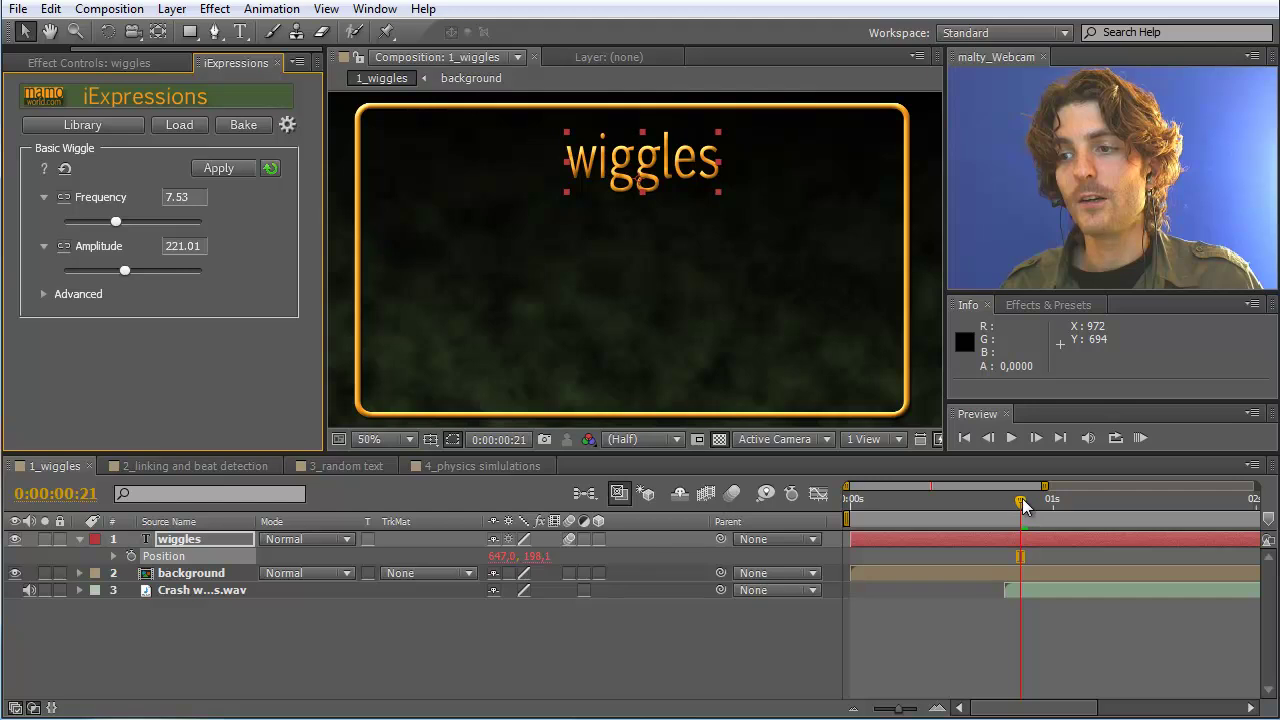
mouse_move(1022, 498)
mouse_down()
mouse_move(1043, 498)
mouse_move(1004, 498)
mouse_up()
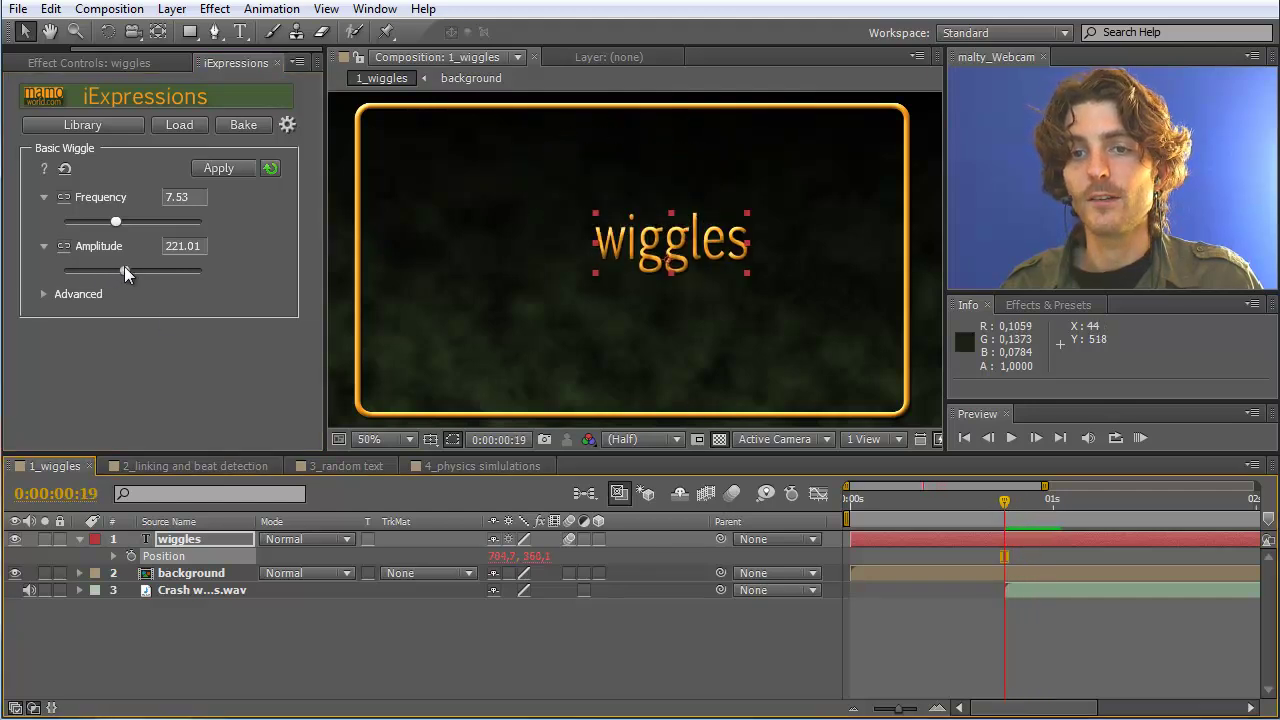
drag(124, 270, 31, 274)
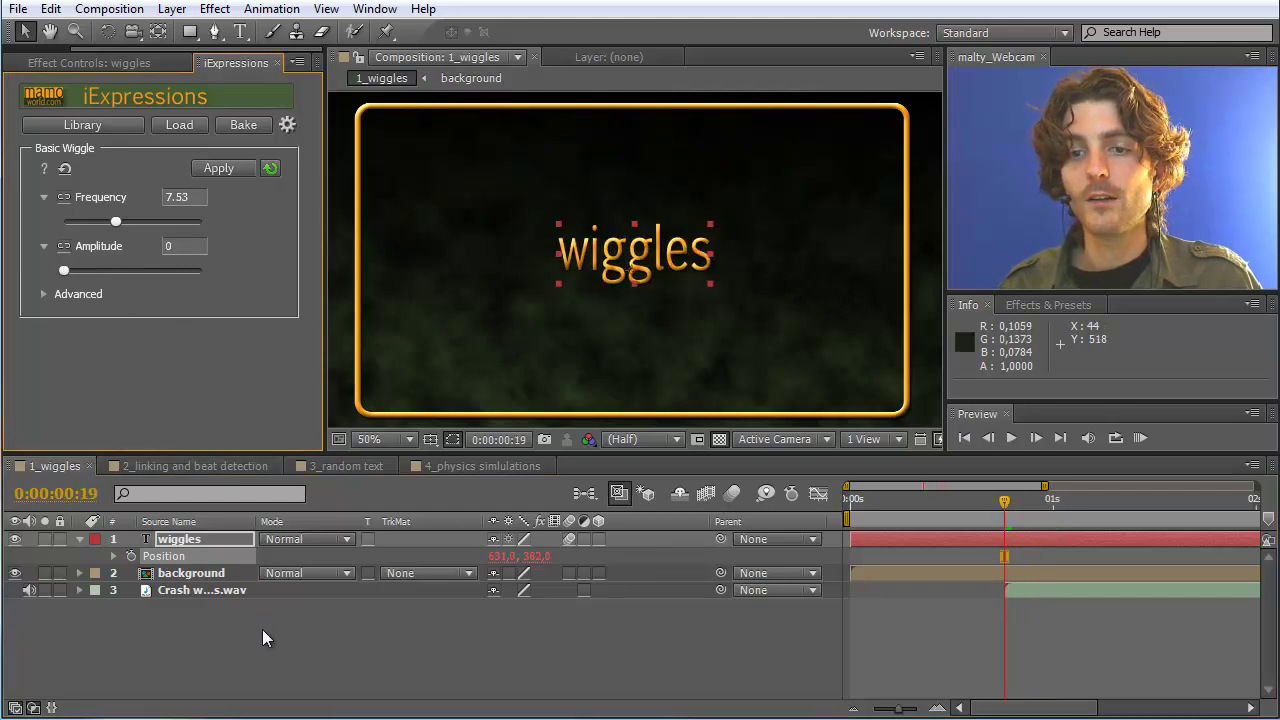
- Link the Basic Wiggle's Amplitude variable to a newly created control on the wiggles layer
click(170, 541)
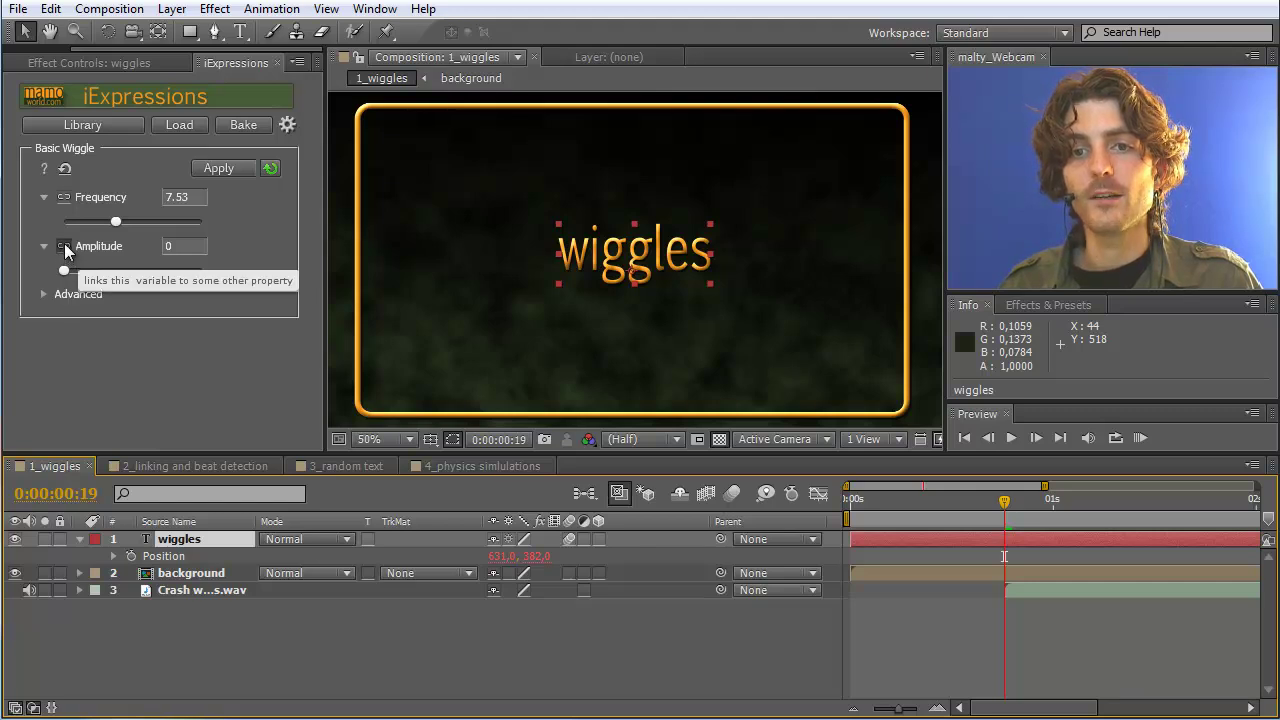
click(64, 245)
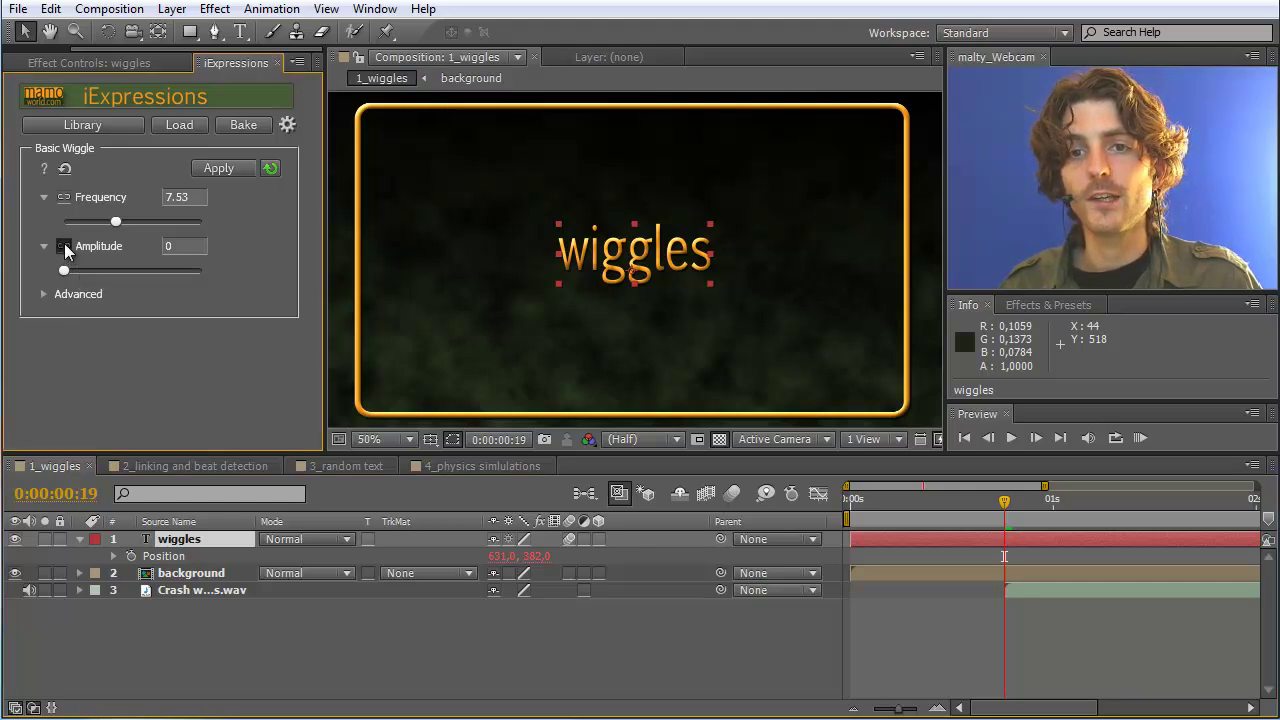
drag(43, 636, 349, 307)
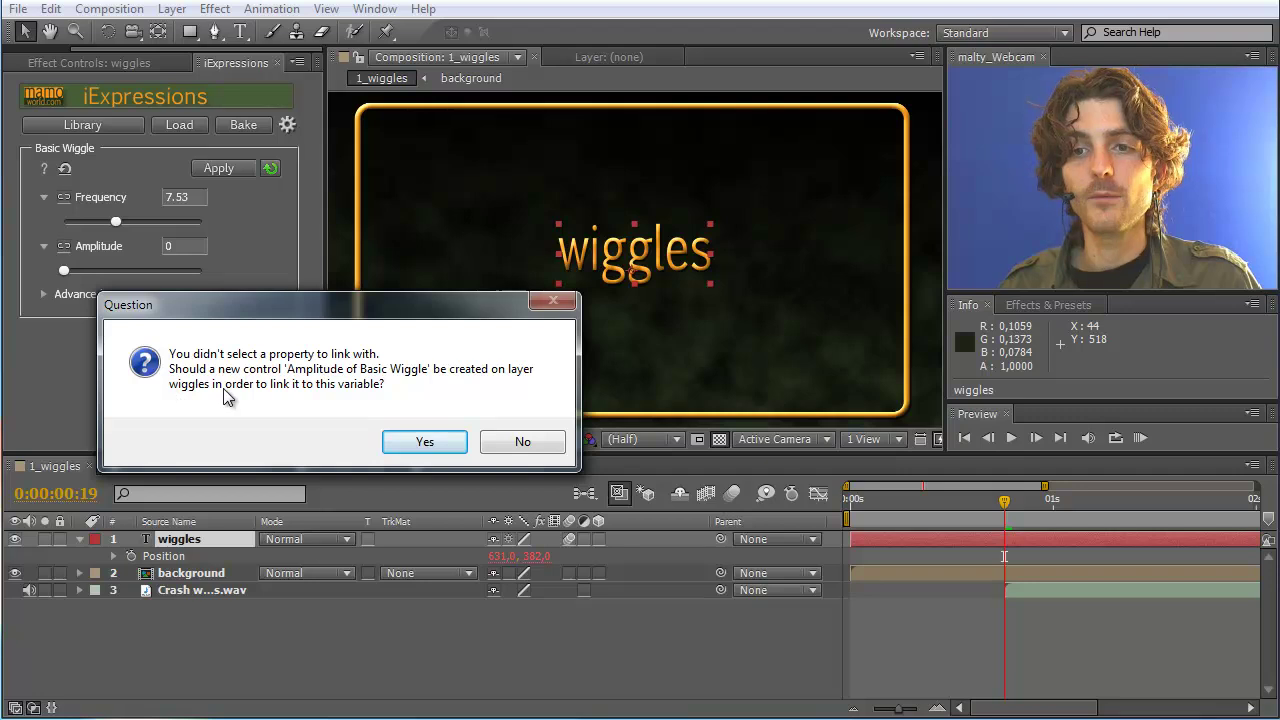
click(444, 441)
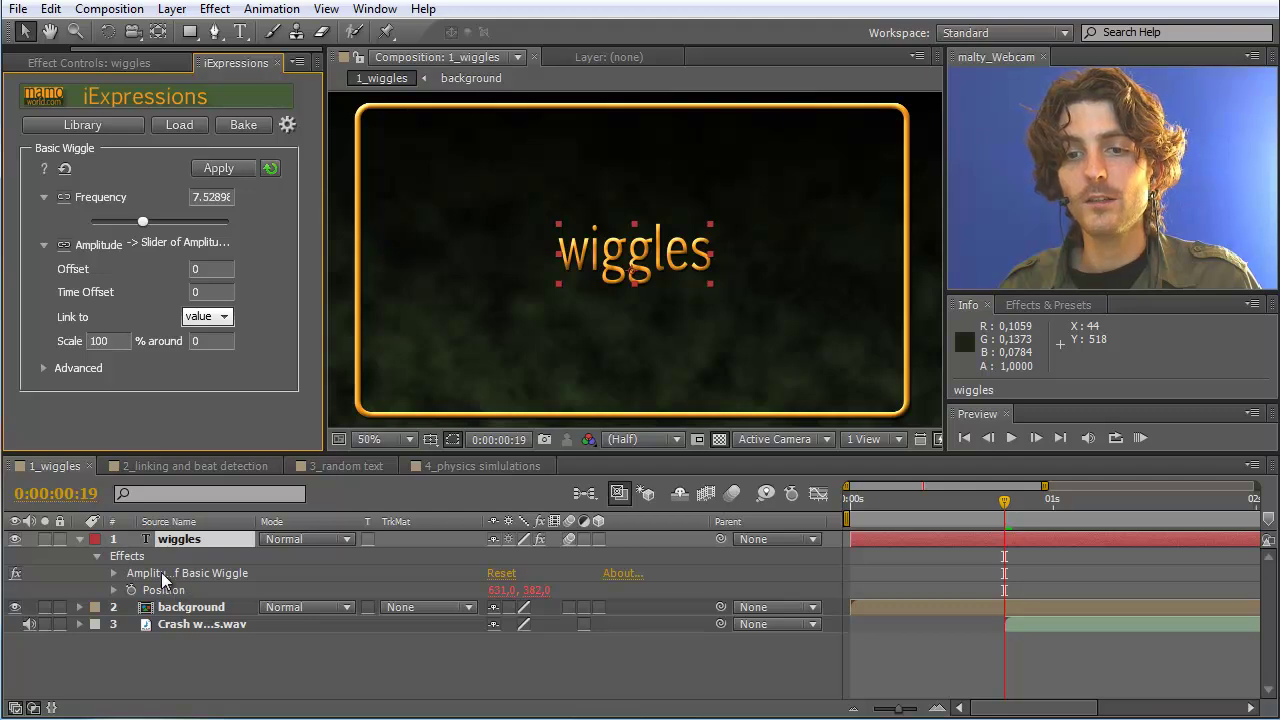
- Widen the layer name column, expand the new amplitude control on the wiggles layer and select its Slider property
drag(257, 521, 345, 521)
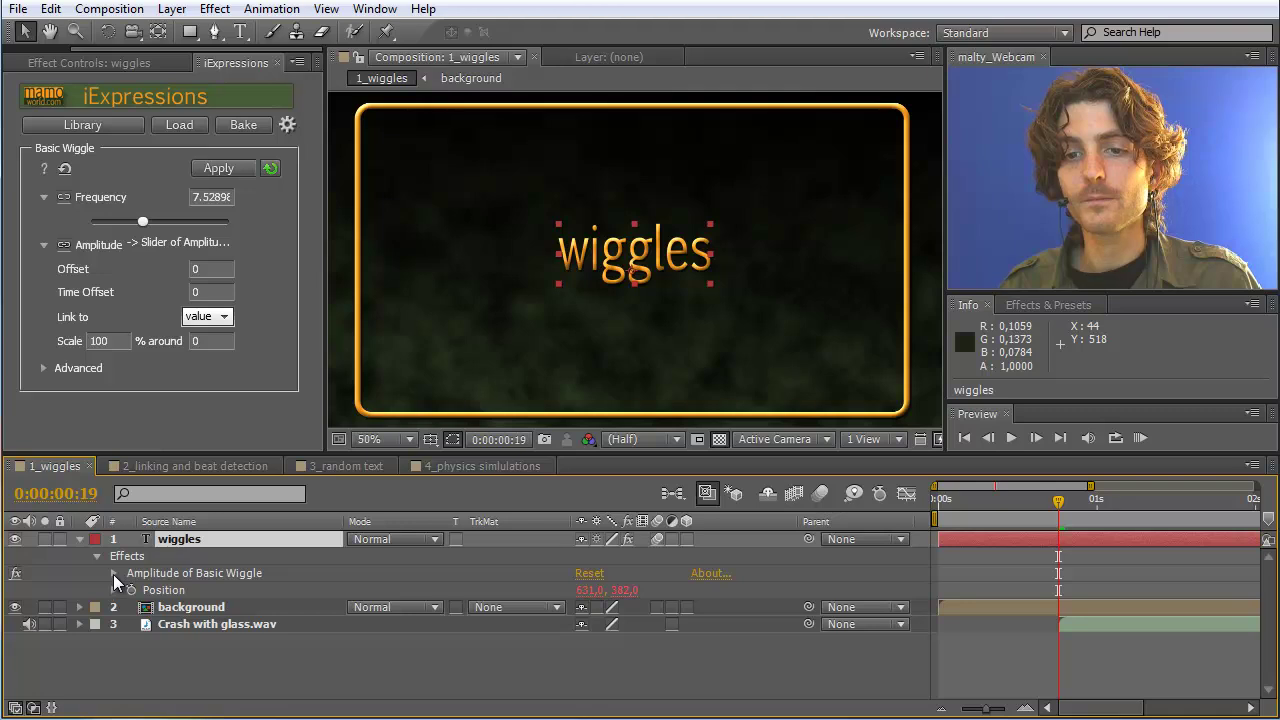
click(113, 574)
click(174, 591)
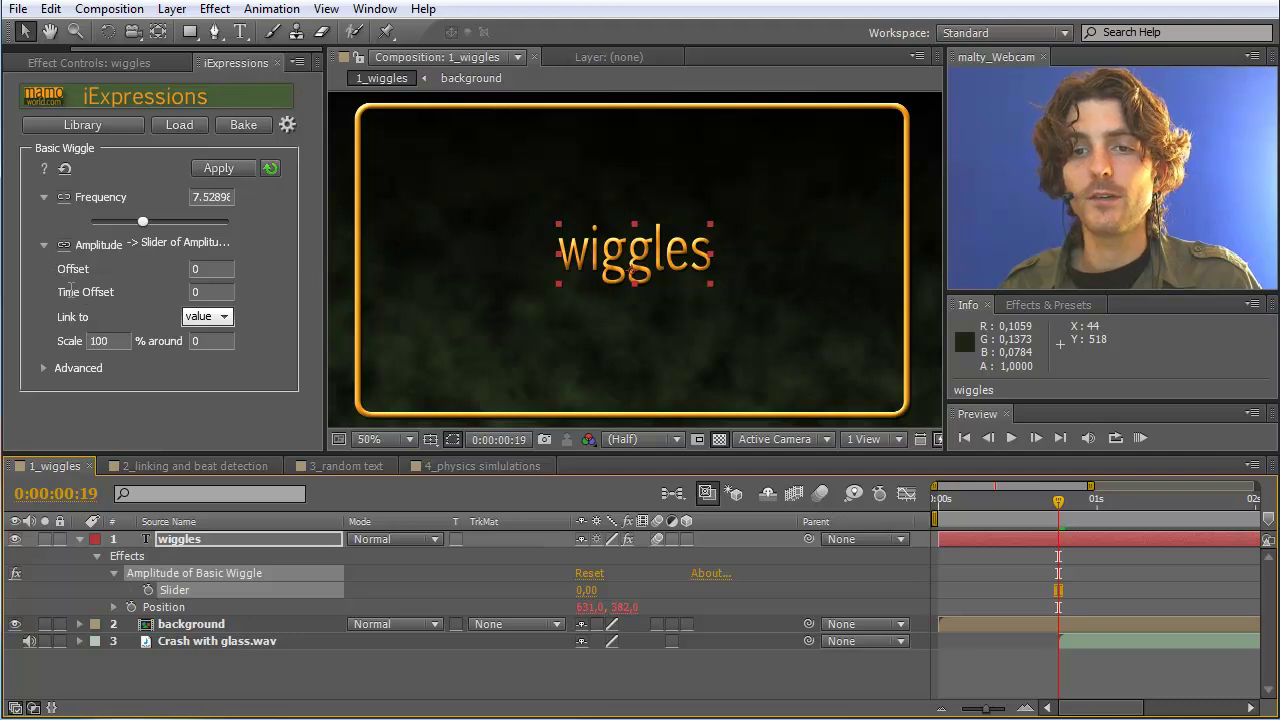
- Collapse the Basic Wiggle amplitude options, try a Slider value of 196 at 0:00:00:08 and scrub to 0:00:00:19
click(42, 245)
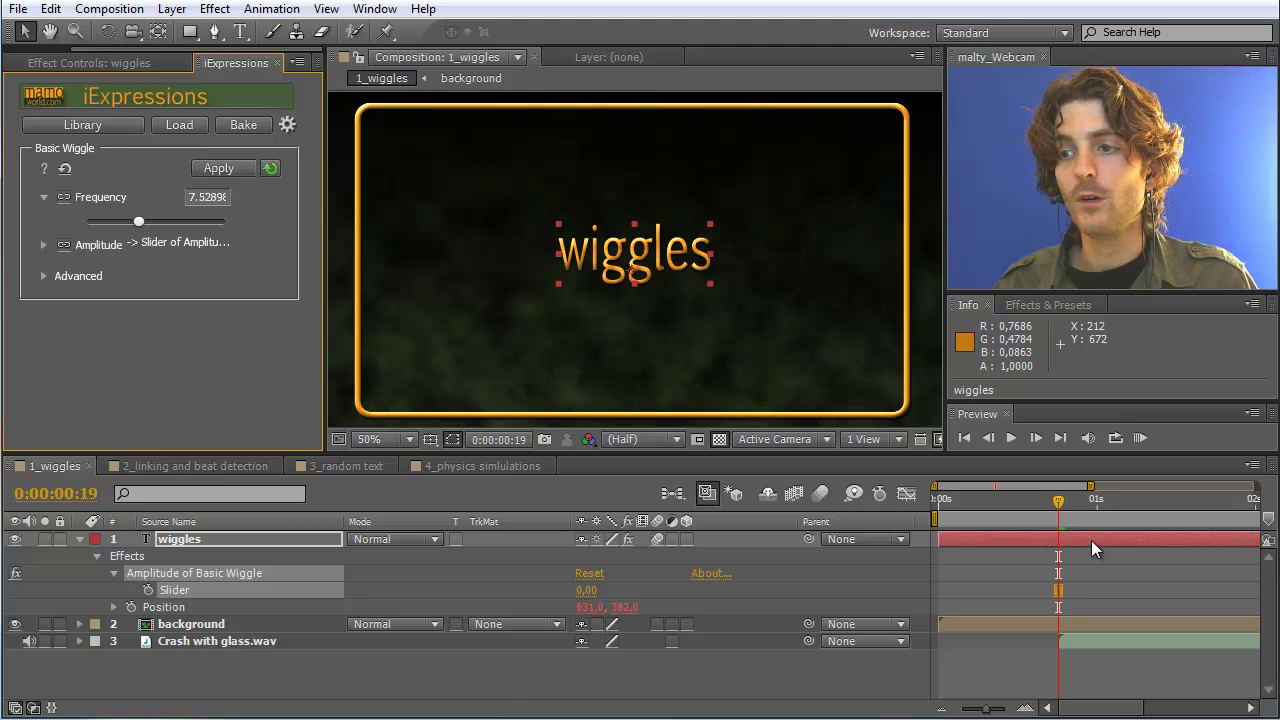
drag(1061, 510, 989, 512)
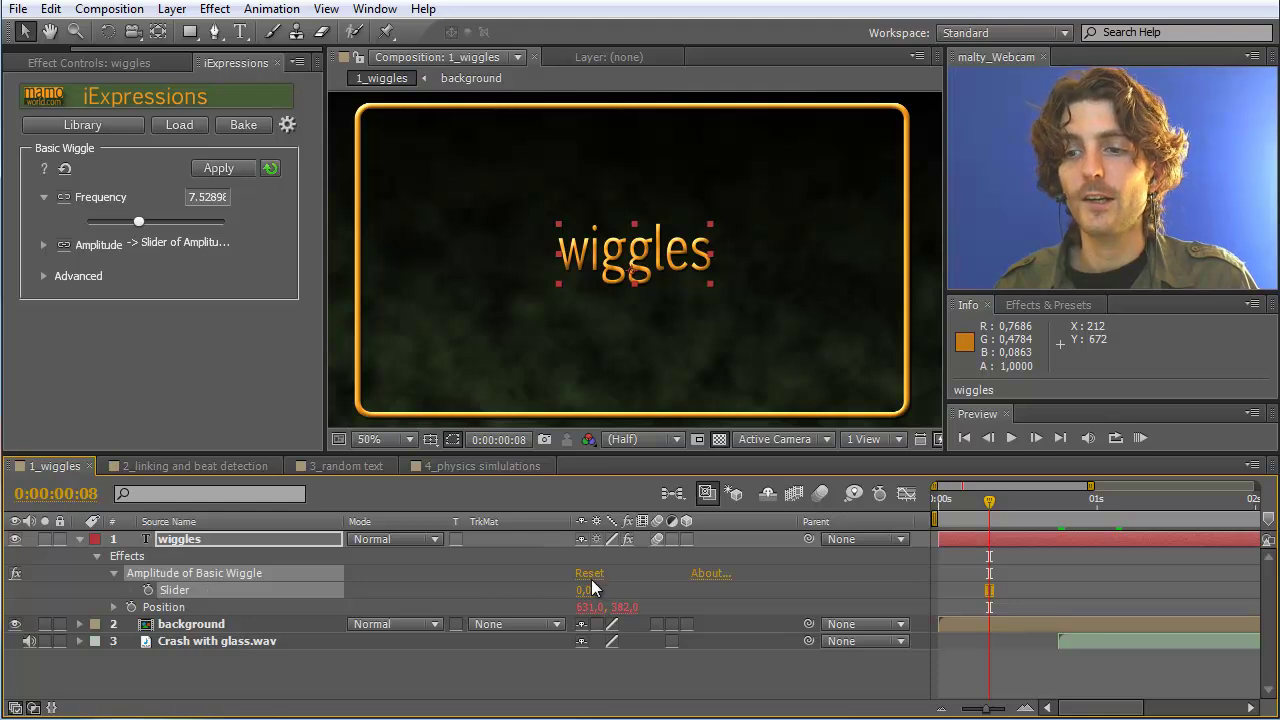
drag(590, 598, 789, 594)
drag(989, 504, 1058, 504)
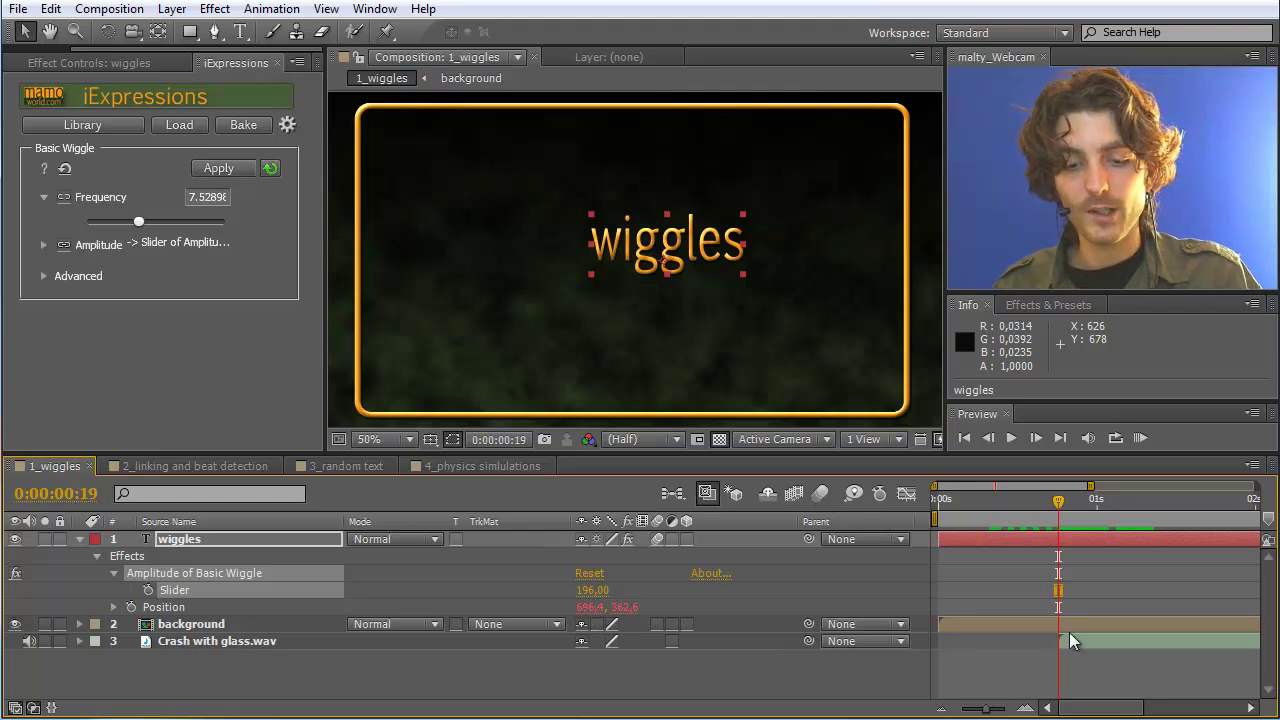
- Collapse the wiggles layer's properties and show the audio waveform of the Crash with glass.wav layer
key(u)
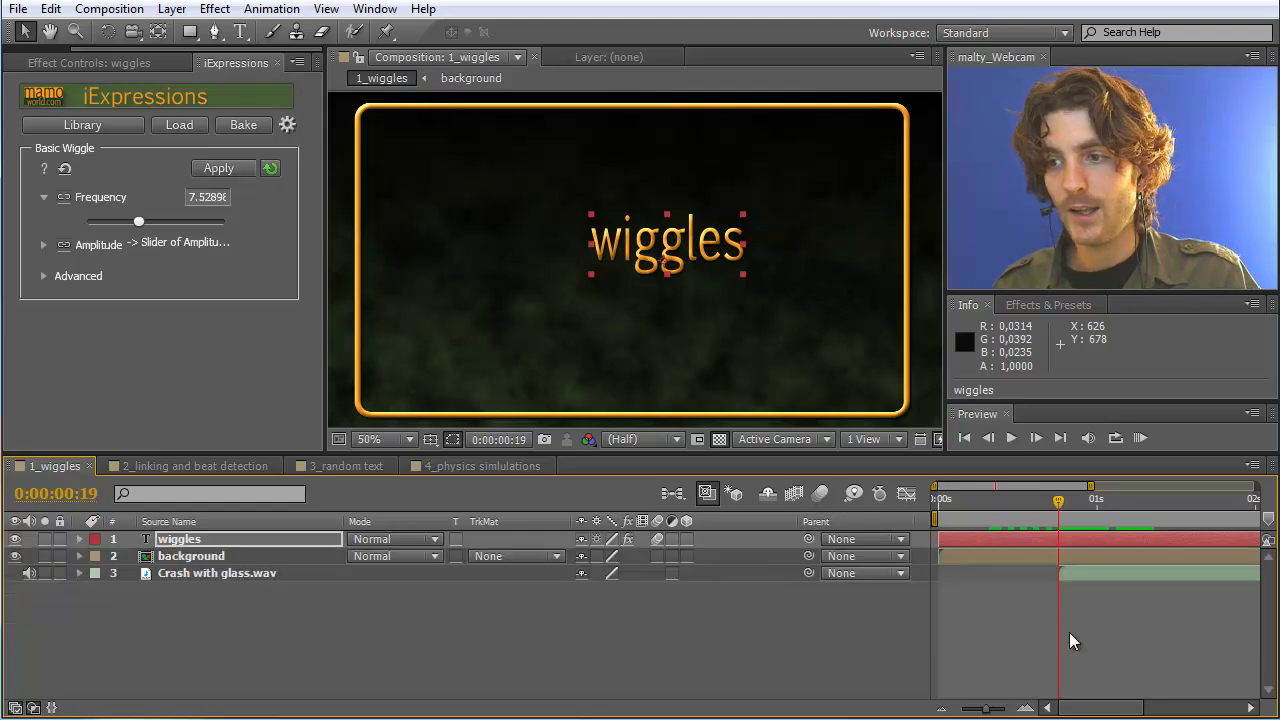
click(205, 576)
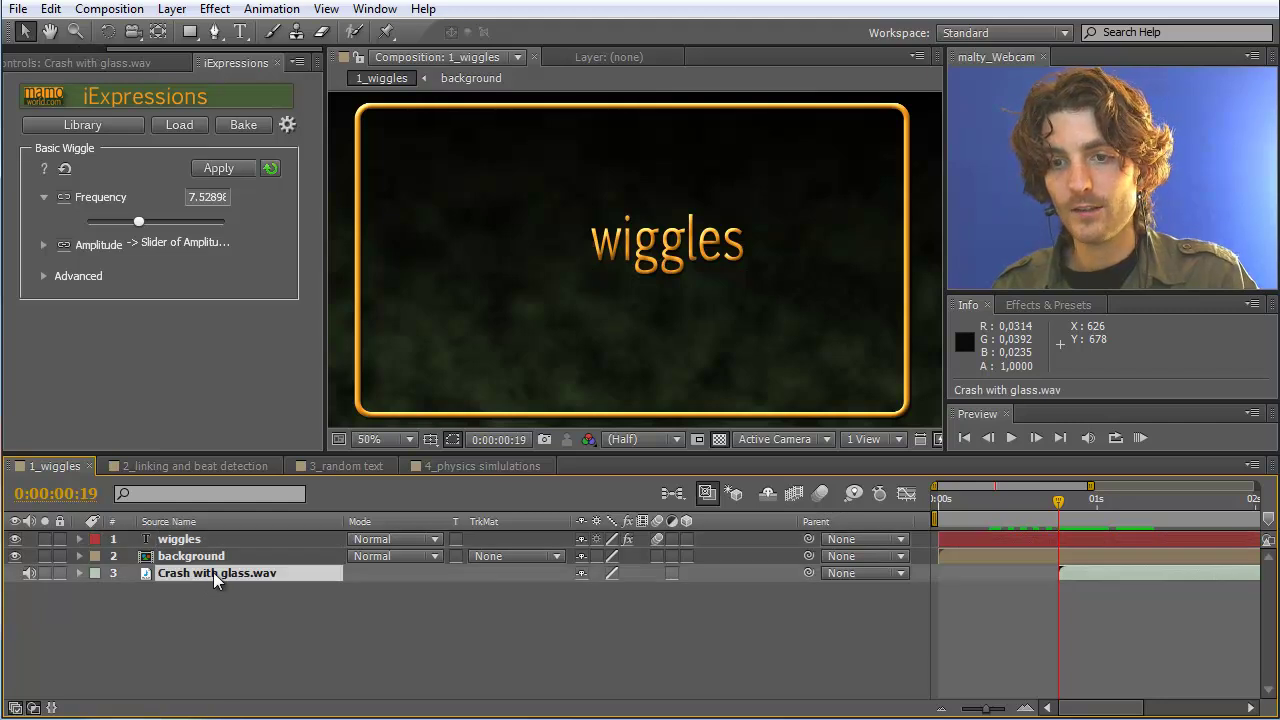
key(l)
key(l)
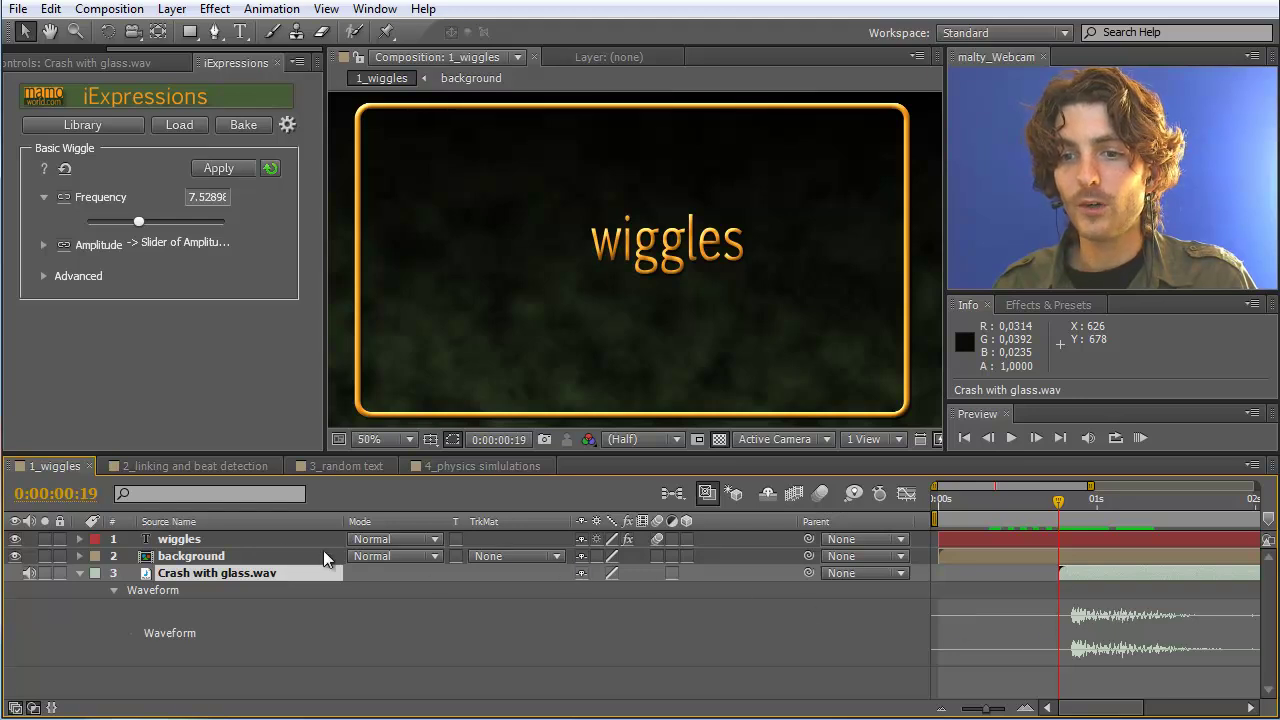
- Reveal the wiggles layer's amplitude Slider and set its first keyframe at 0:00:00:20 with a value of 0
click(173, 540)
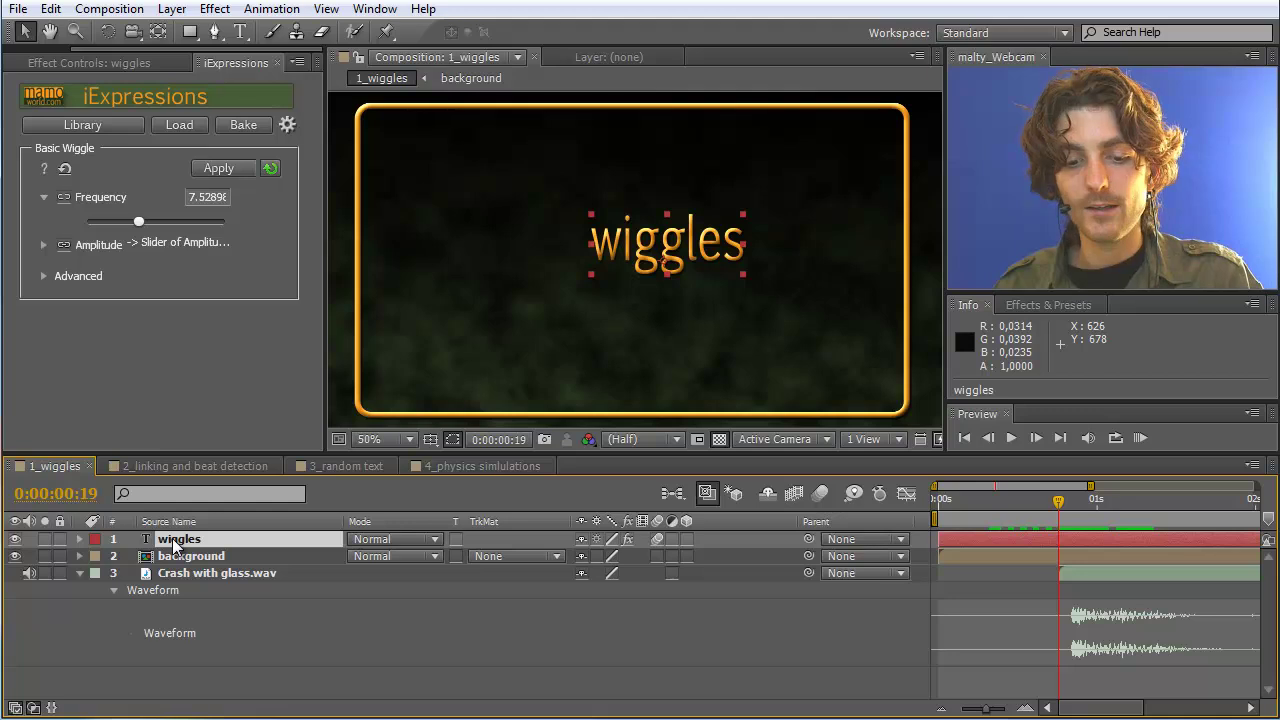
key(e)
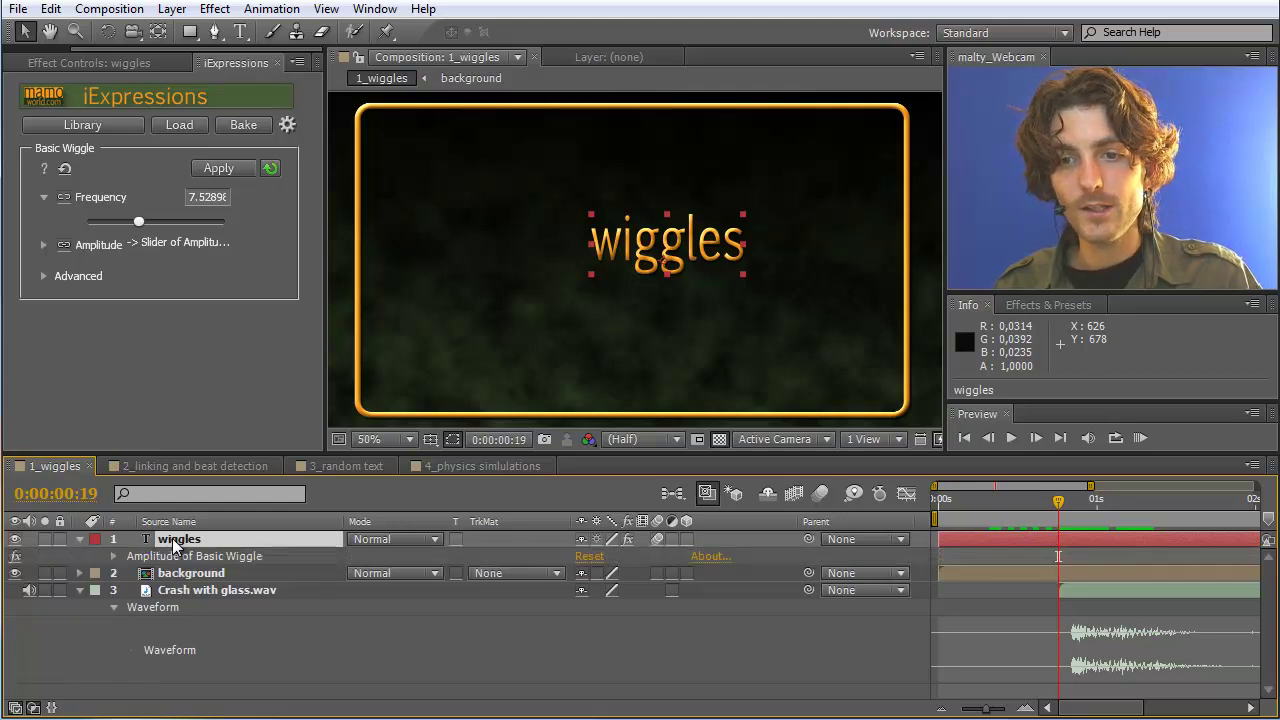
click(114, 556)
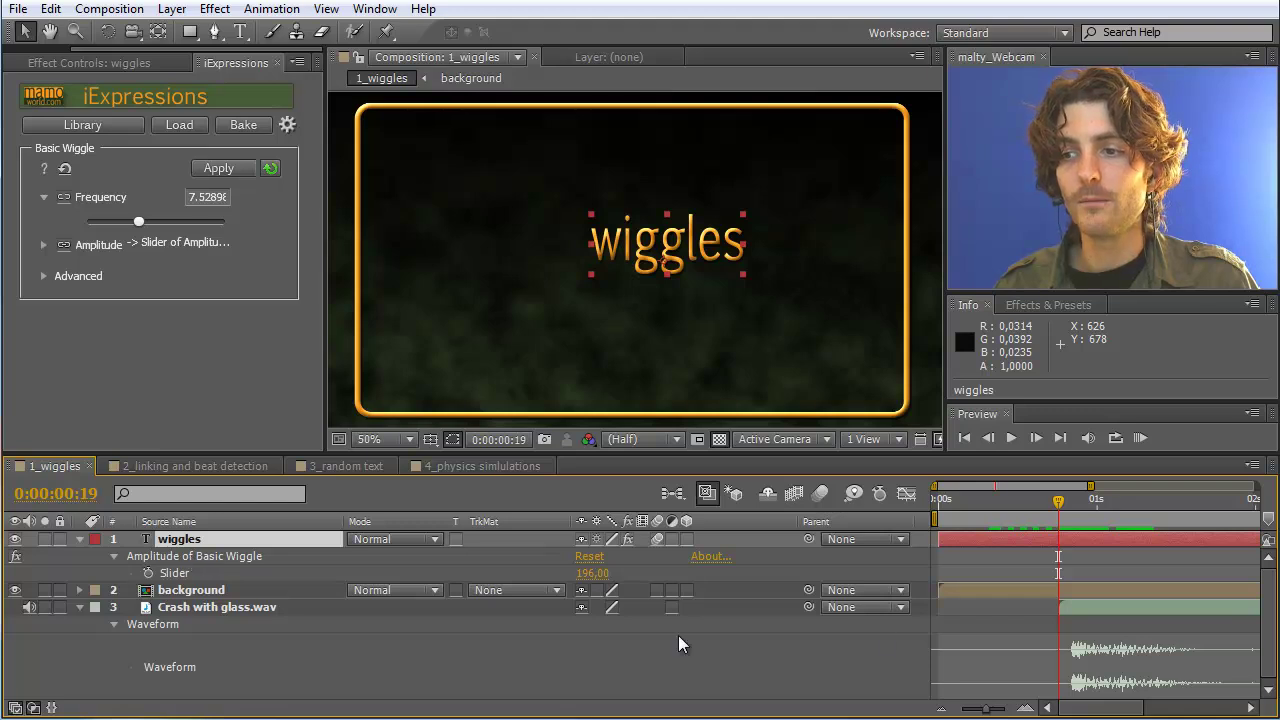
click(1066, 501)
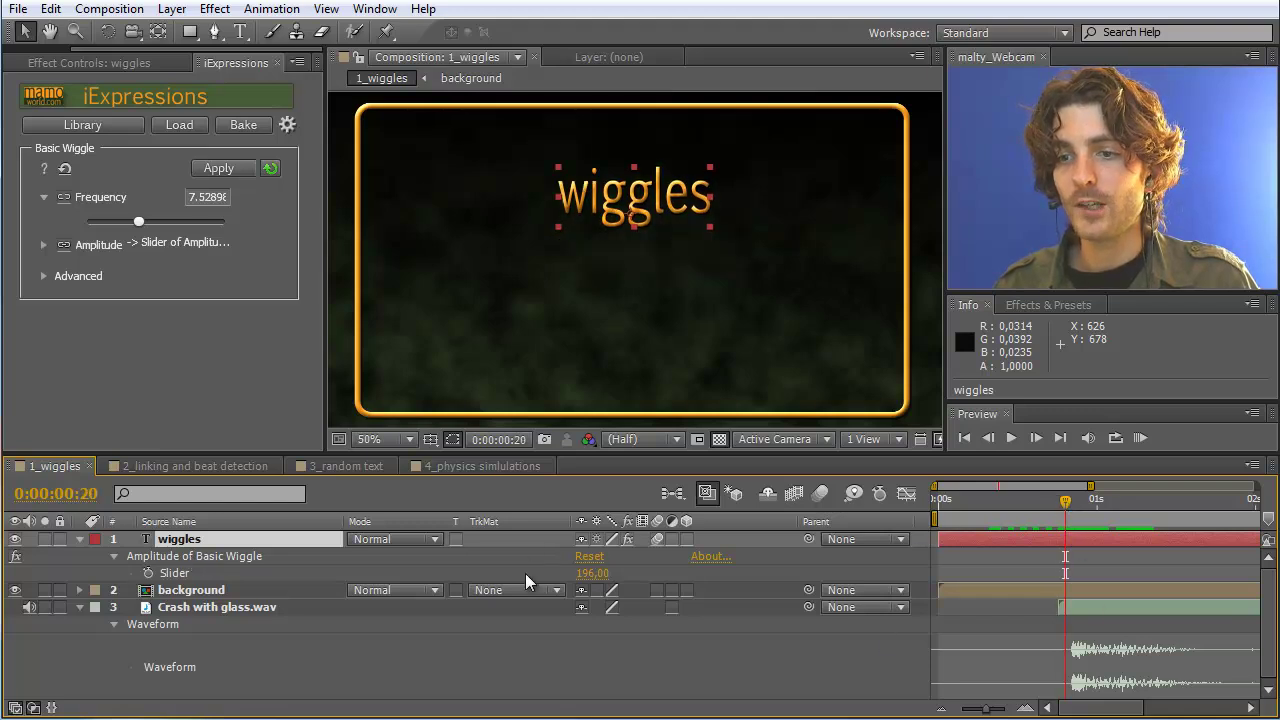
click(592, 574)
text(0)
key(Return)
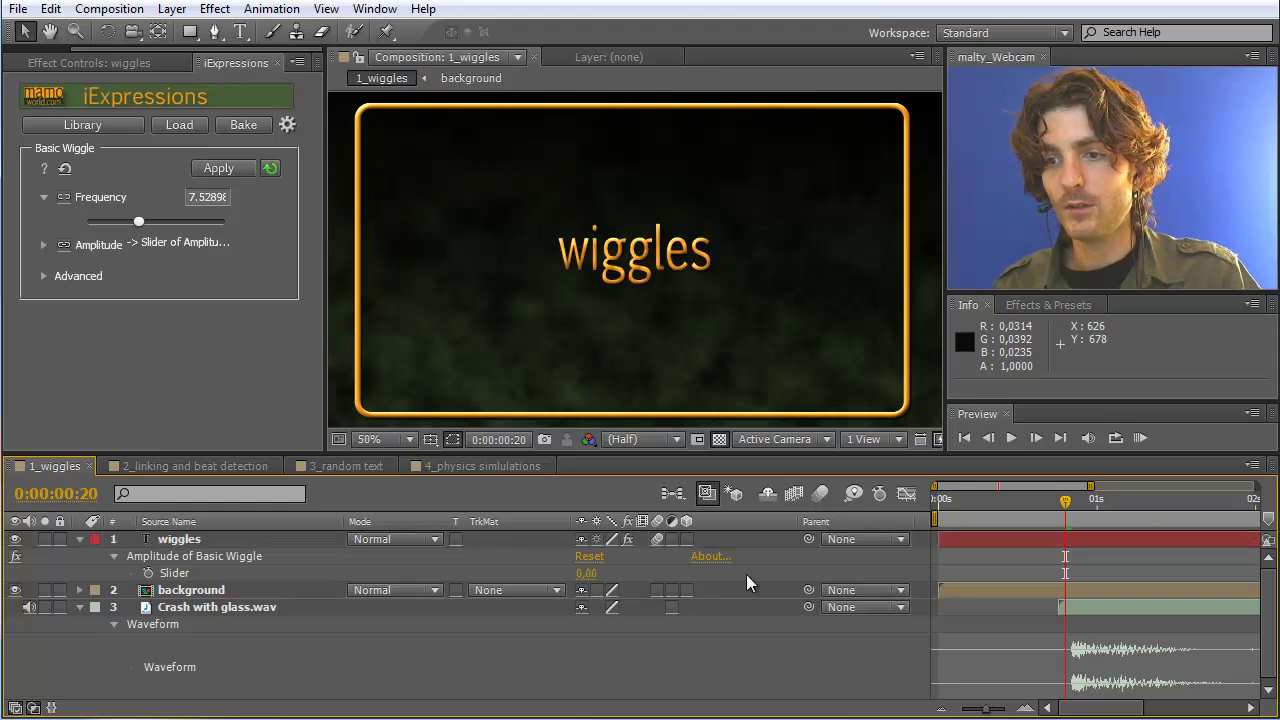
click(149, 573)
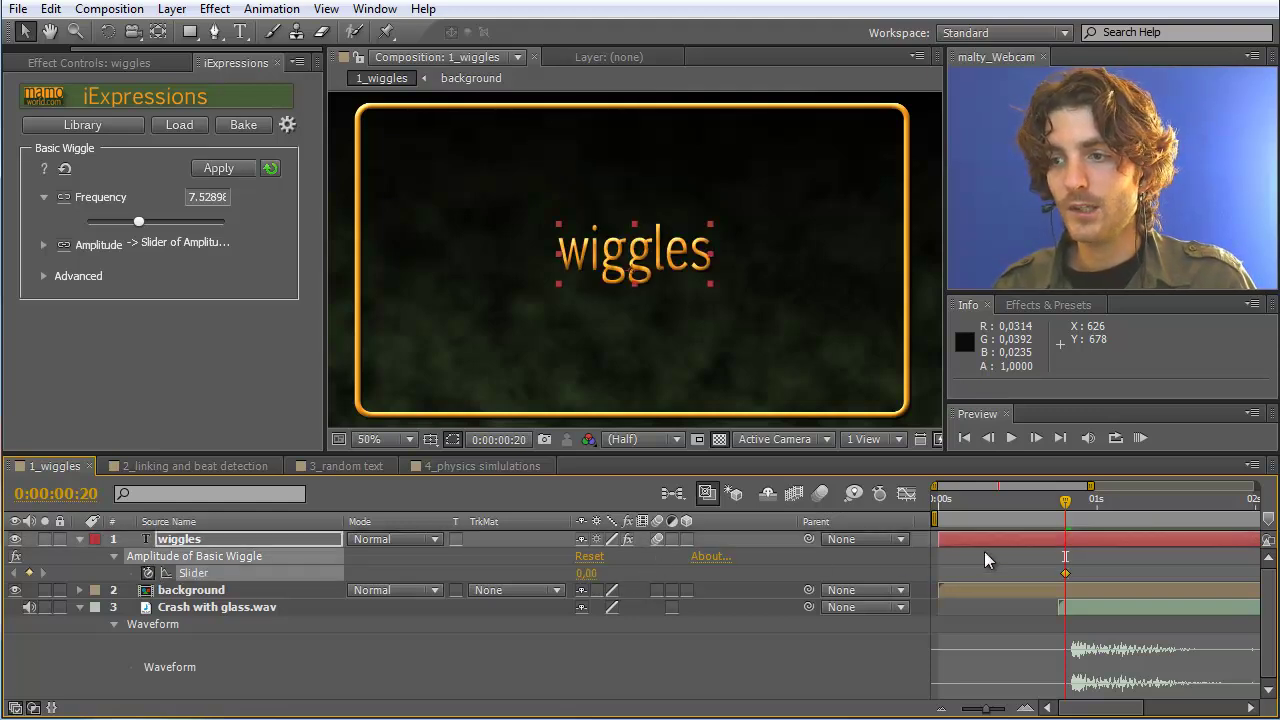
- Add a Slider keyframe of 100 at 0:00:00:21, where the crash sound starts in the waveform
drag(1066, 502, 1072, 502)
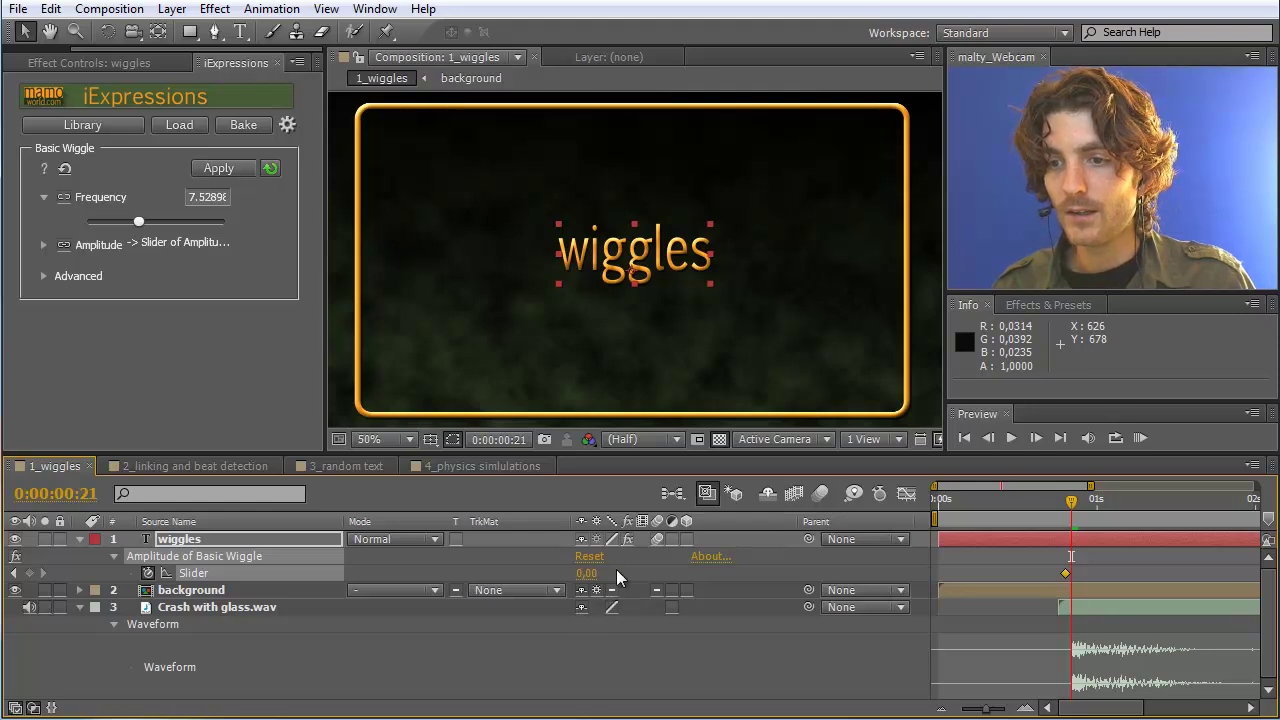
click(586, 573)
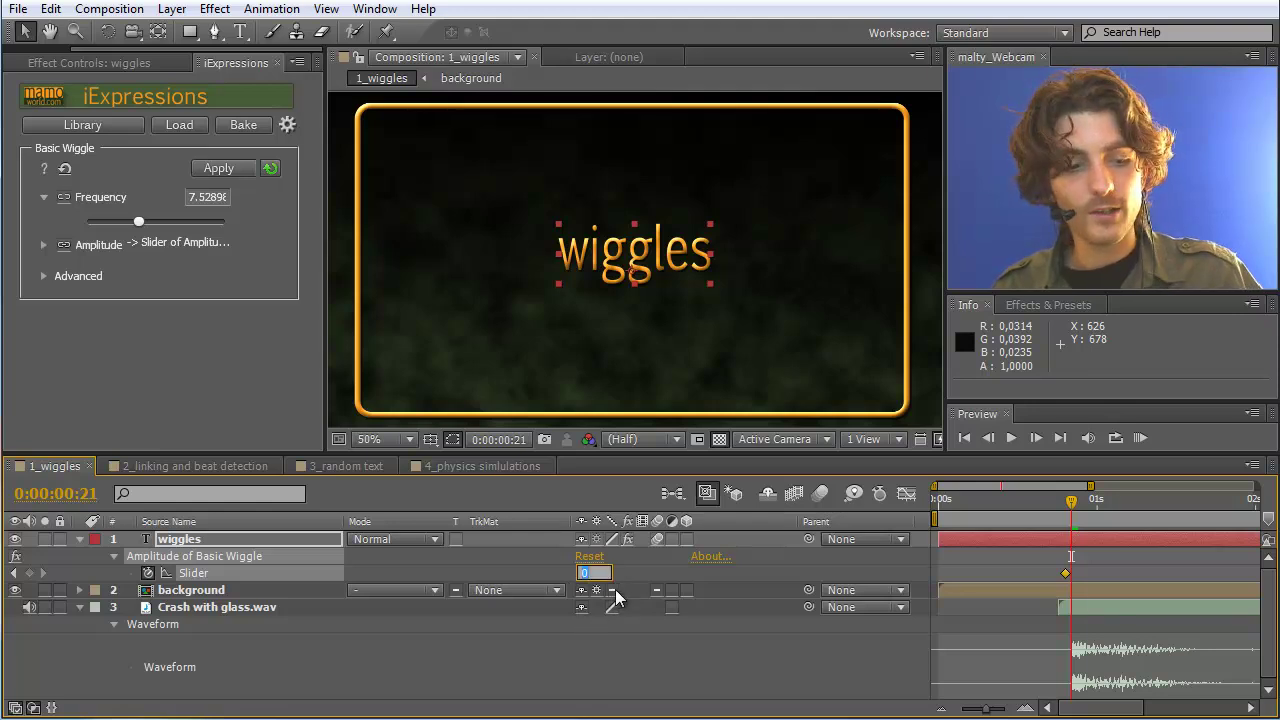
click(629, 658)
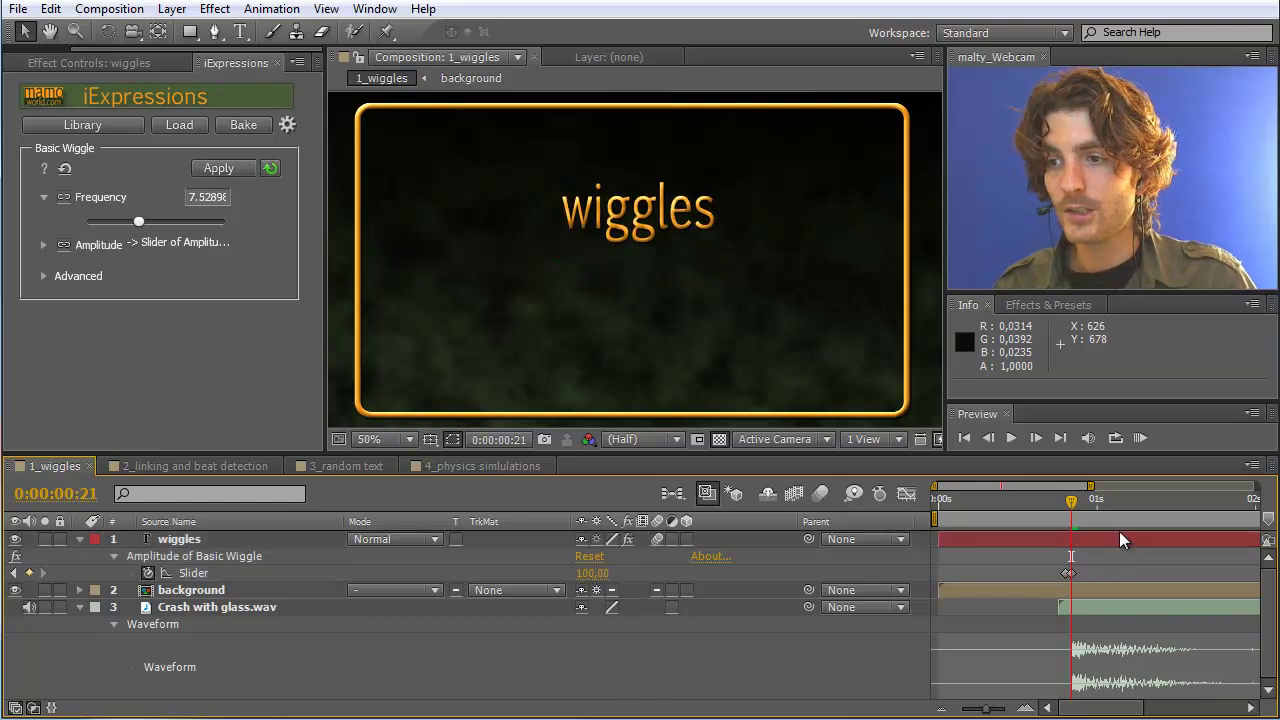
- Add a Slider keyframe of 0 at 0:00:01:20 and play a RAM preview of the wiggle animation
drag(1070, 505, 1223, 503)
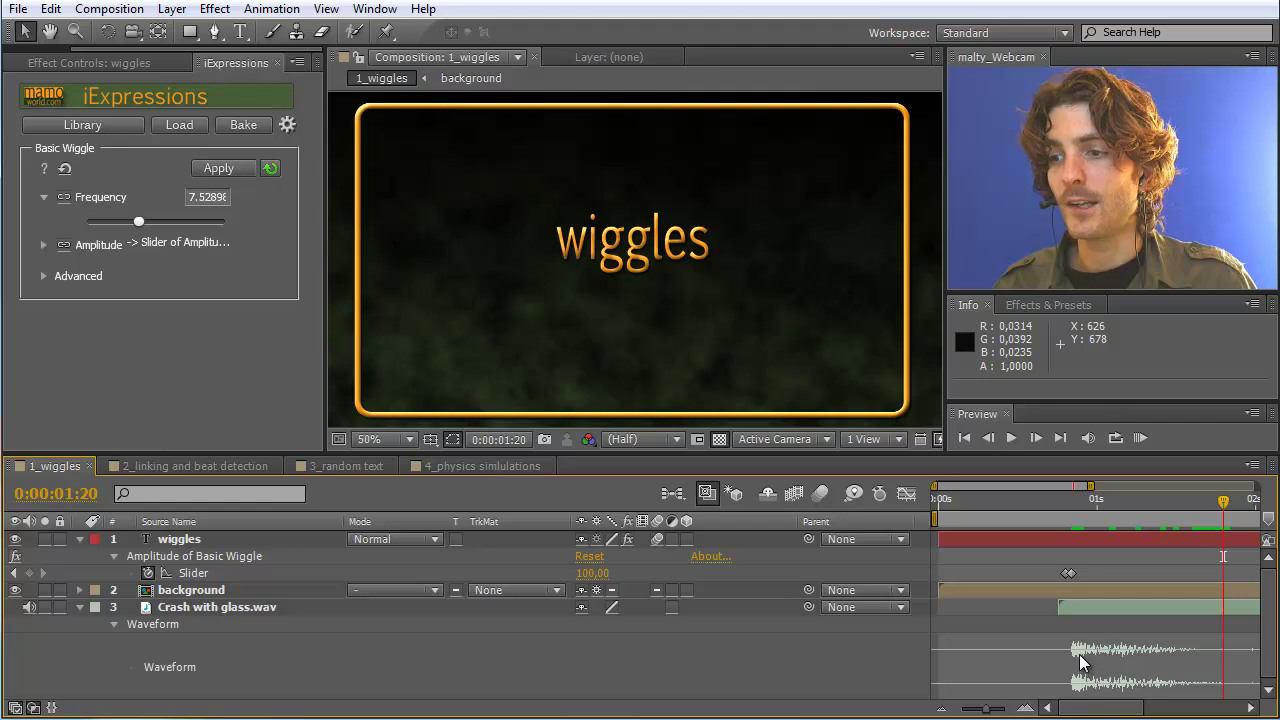
click(593, 573)
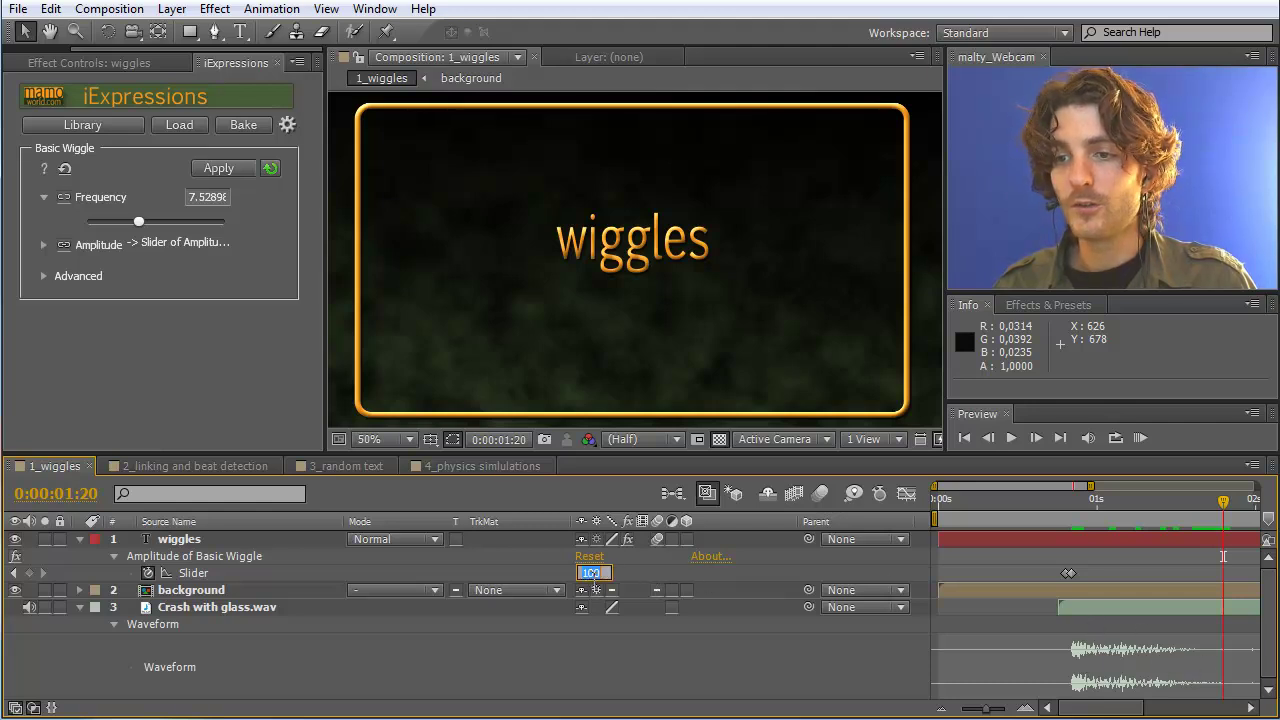
text(0)
key(Return)
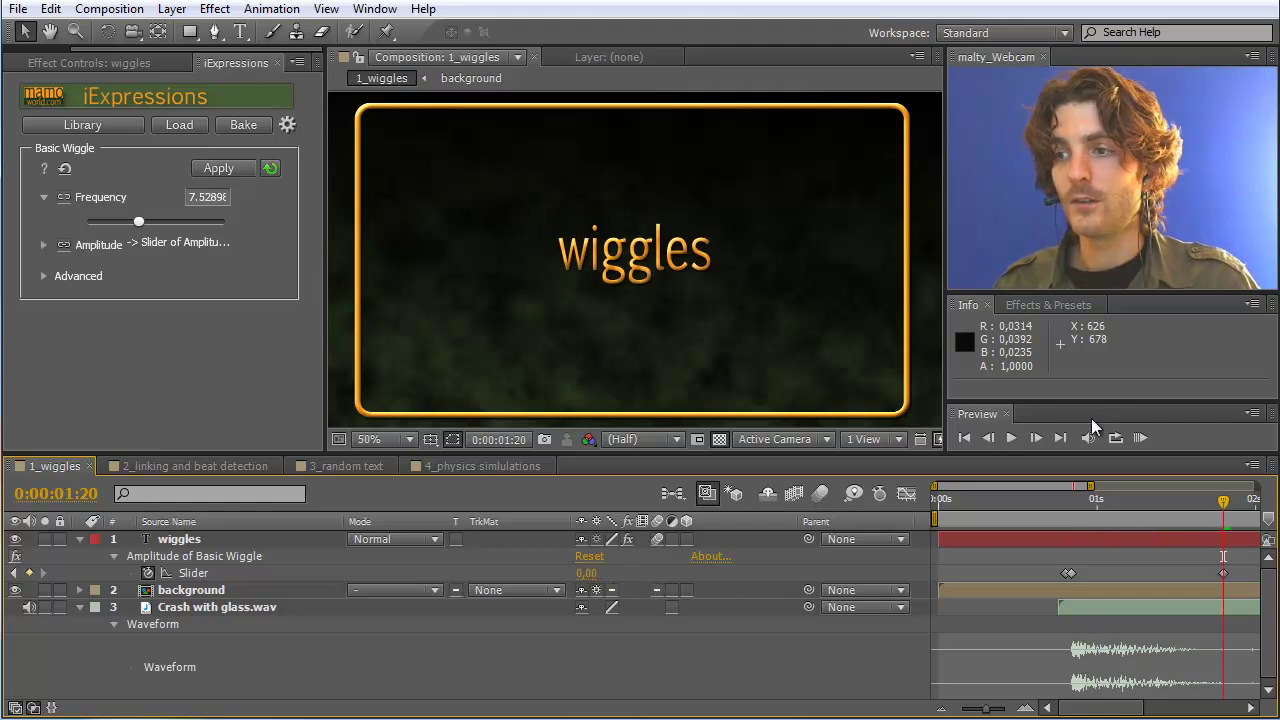
click(1138, 439)
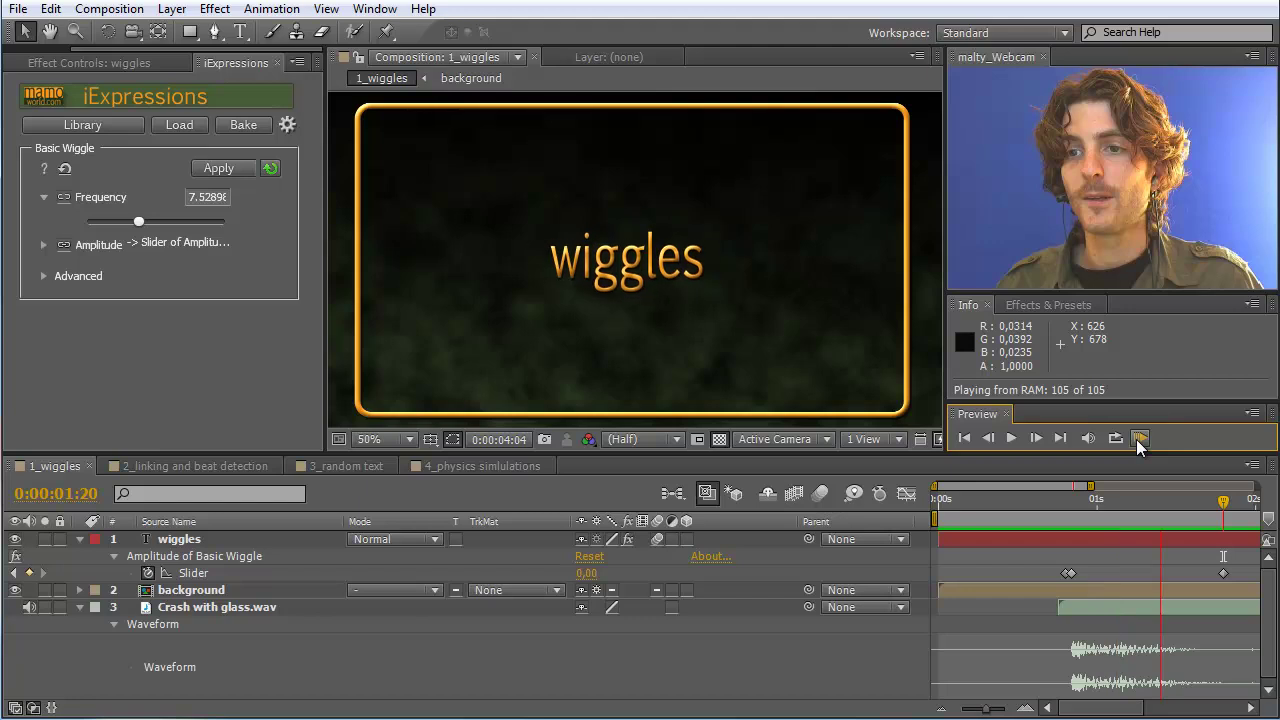
click(1136, 439)
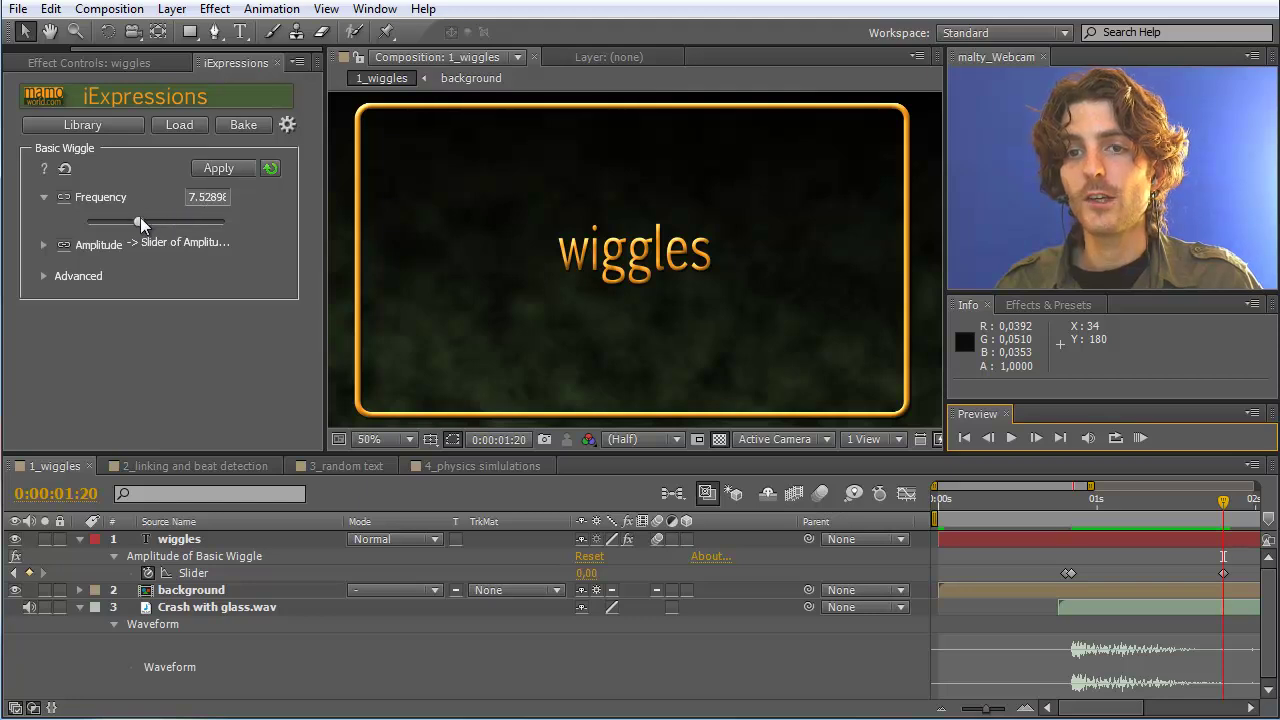
- Try a Basic Wiggle frequency of 2.75 and play a RAM preview of the slower wiggle
drag(141, 224, 129, 229)
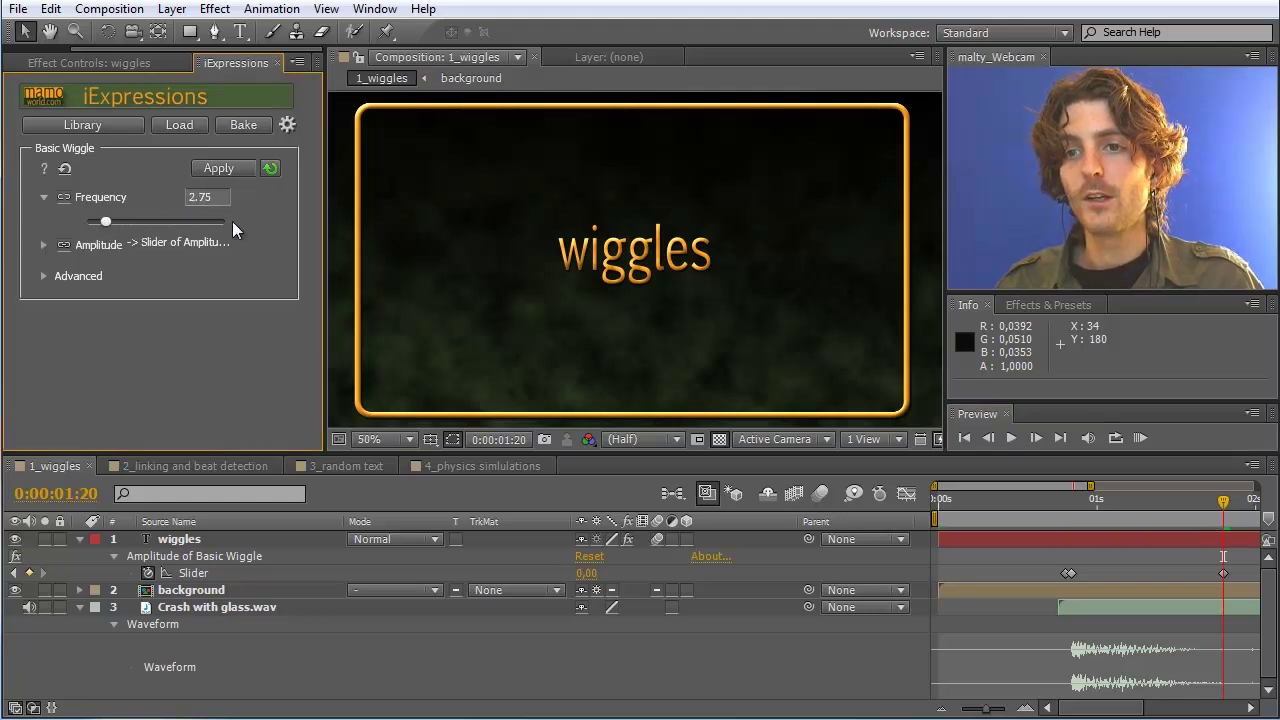
click(1143, 441)
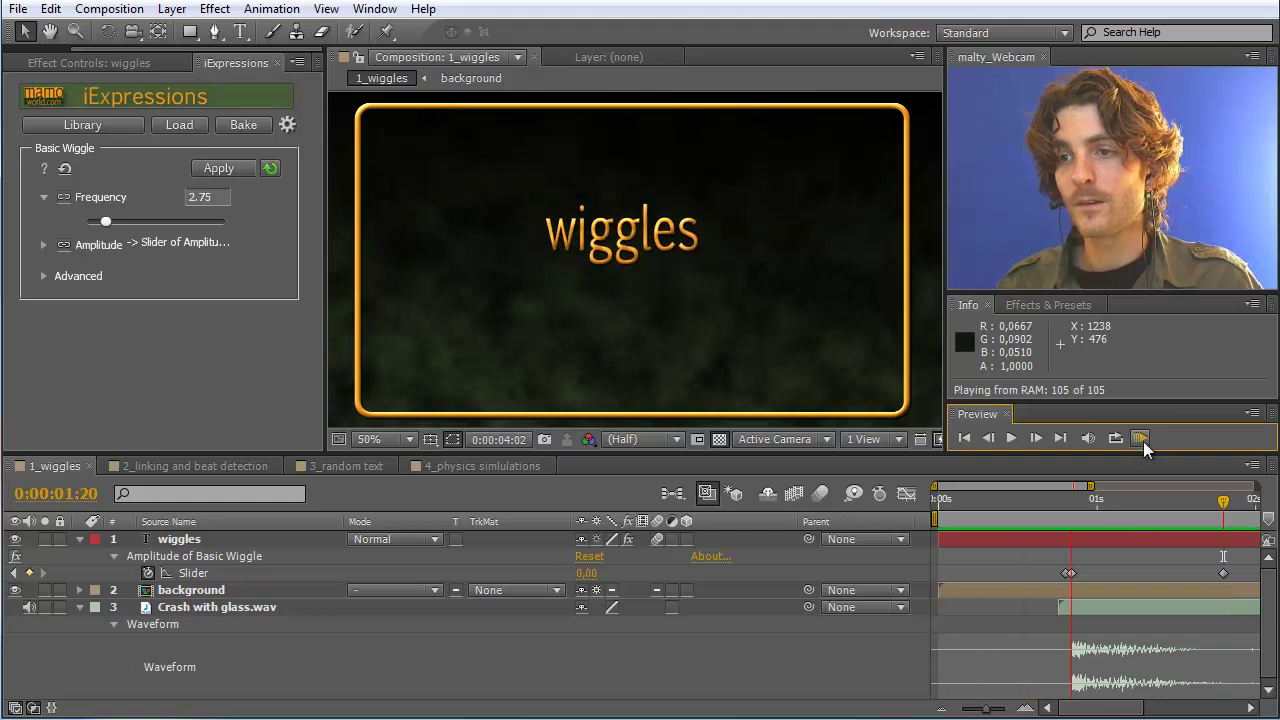
click(1143, 441)
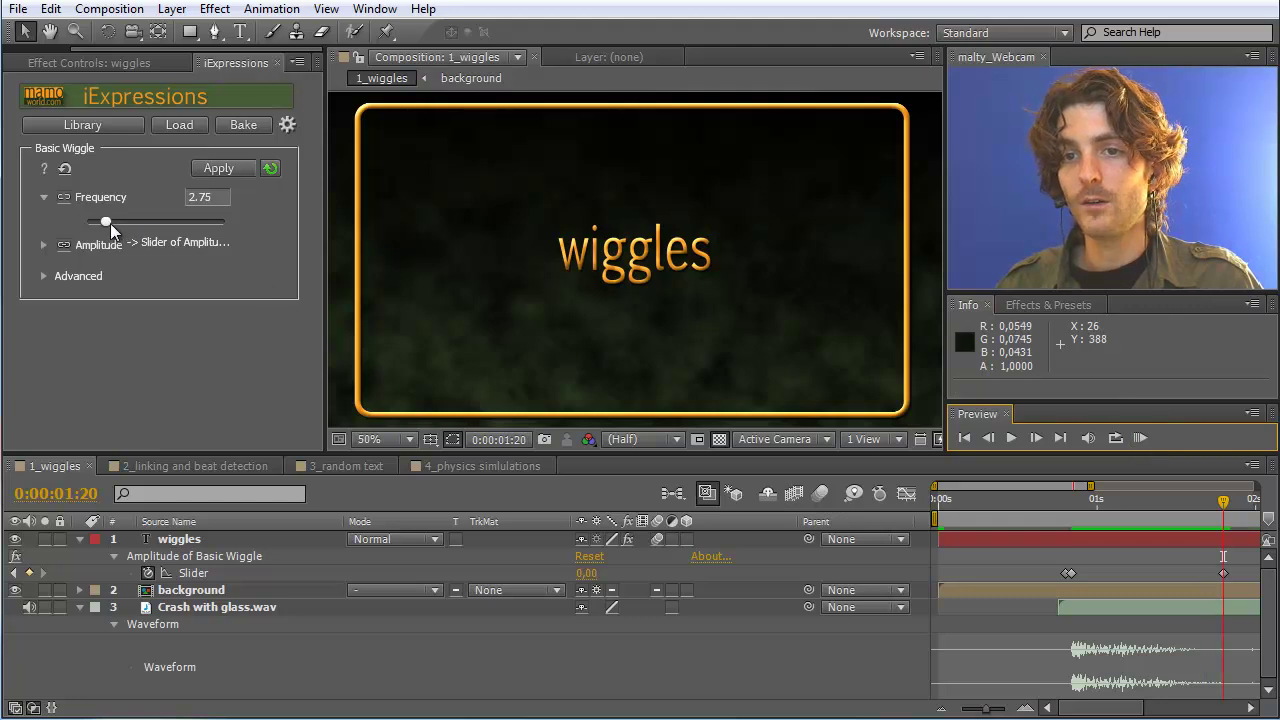
- Raise the Basic Wiggle frequency to 15.65 and play a RAM preview of the faster wiggle
drag(110, 223, 195, 220)
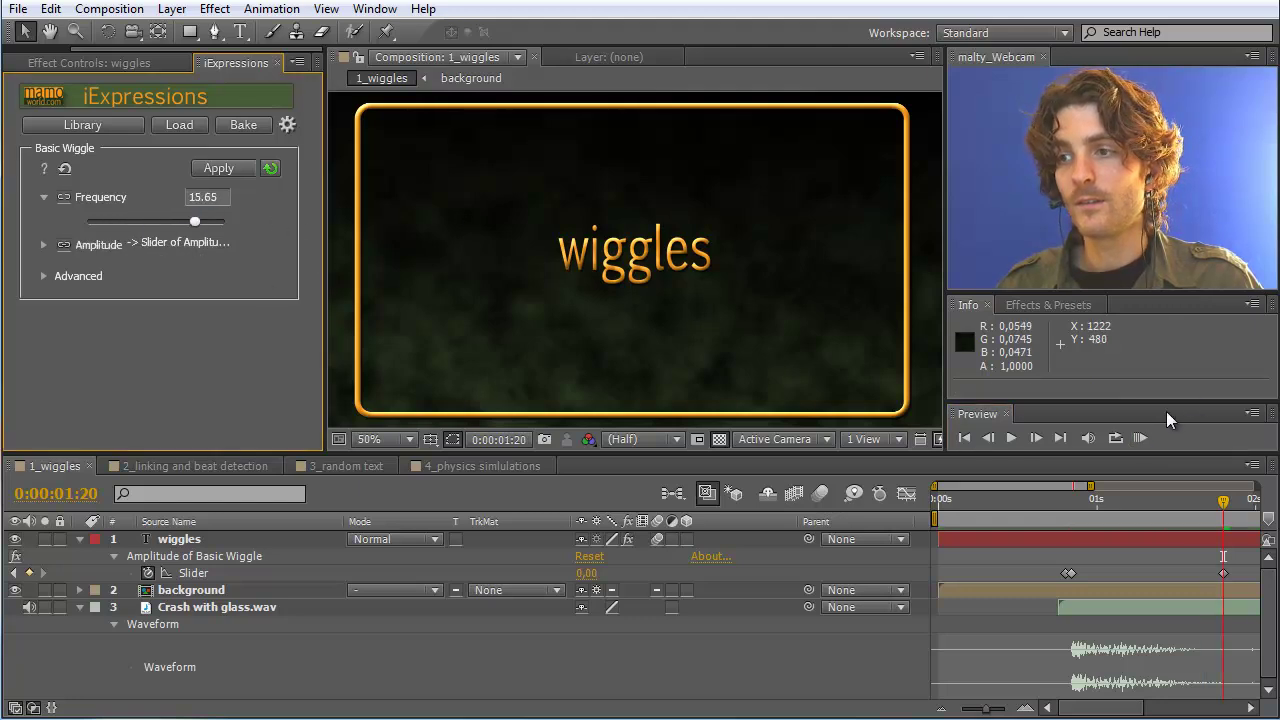
click(1141, 438)
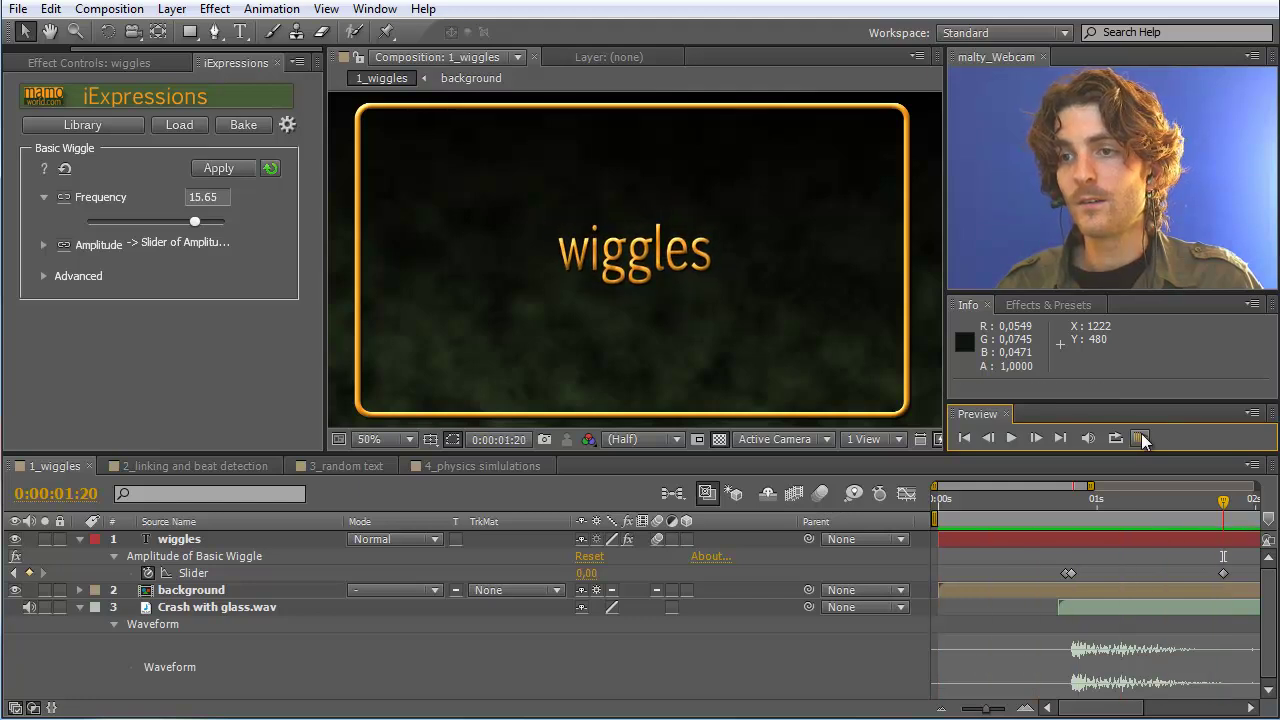
click(1141, 438)
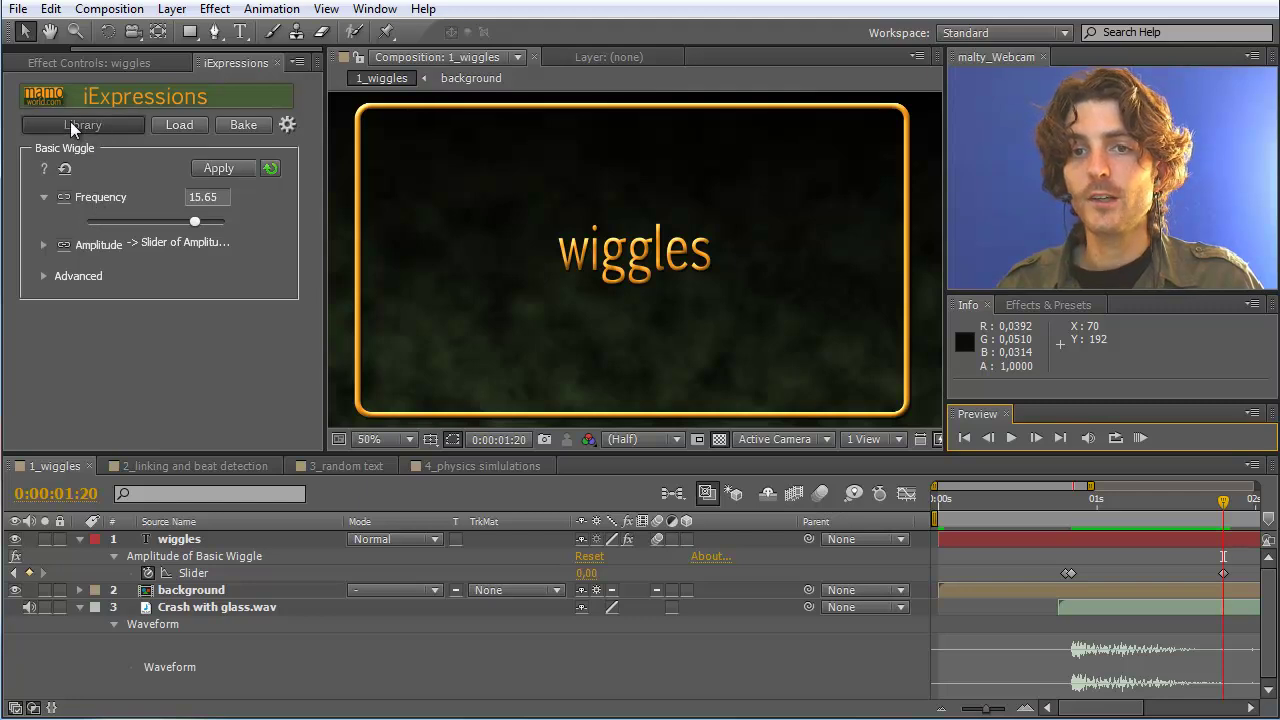
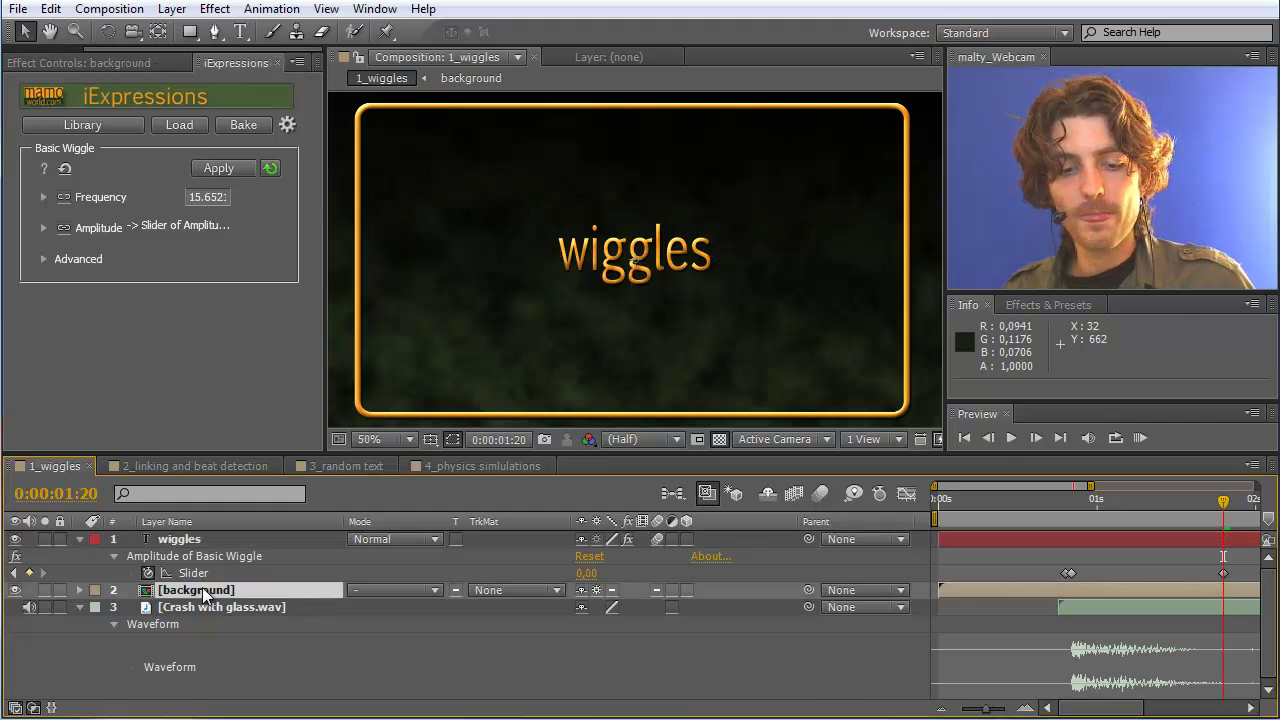
- Reveal the background layer's Opacity and replace the Amplitude variable's slider link with a link to that Opacity property
key(t)
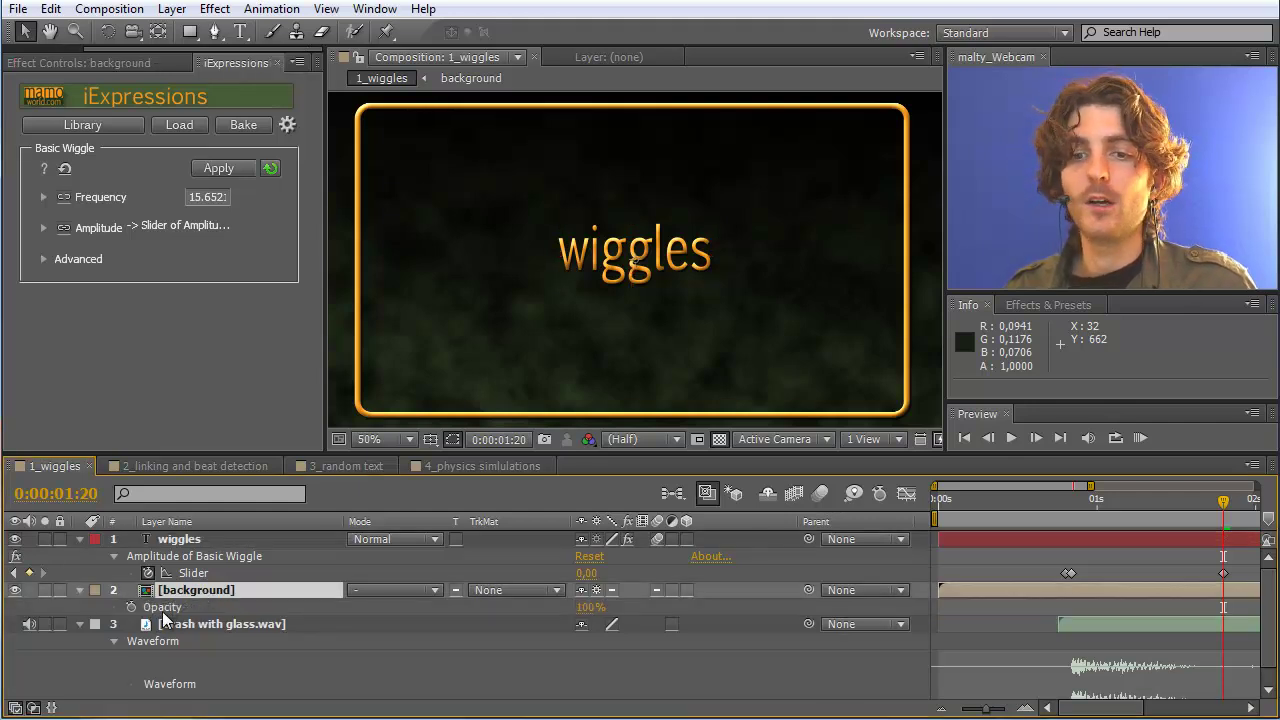
click(165, 608)
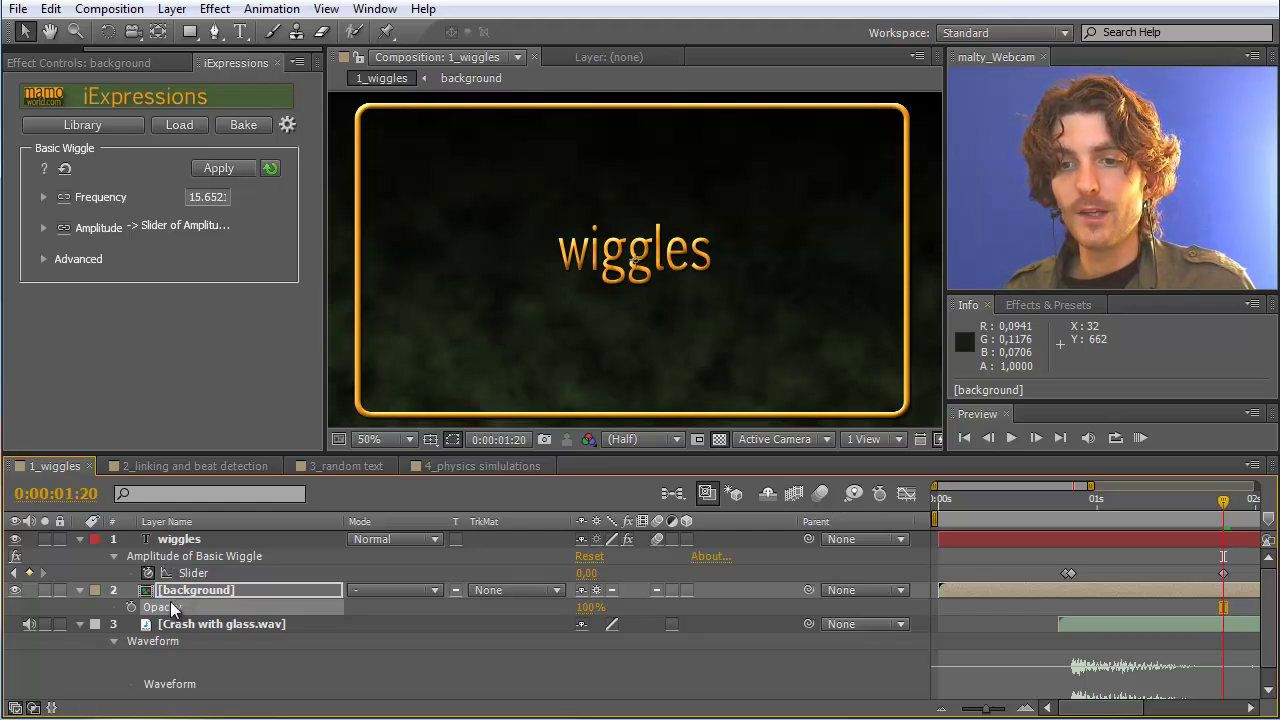
click(64, 227)
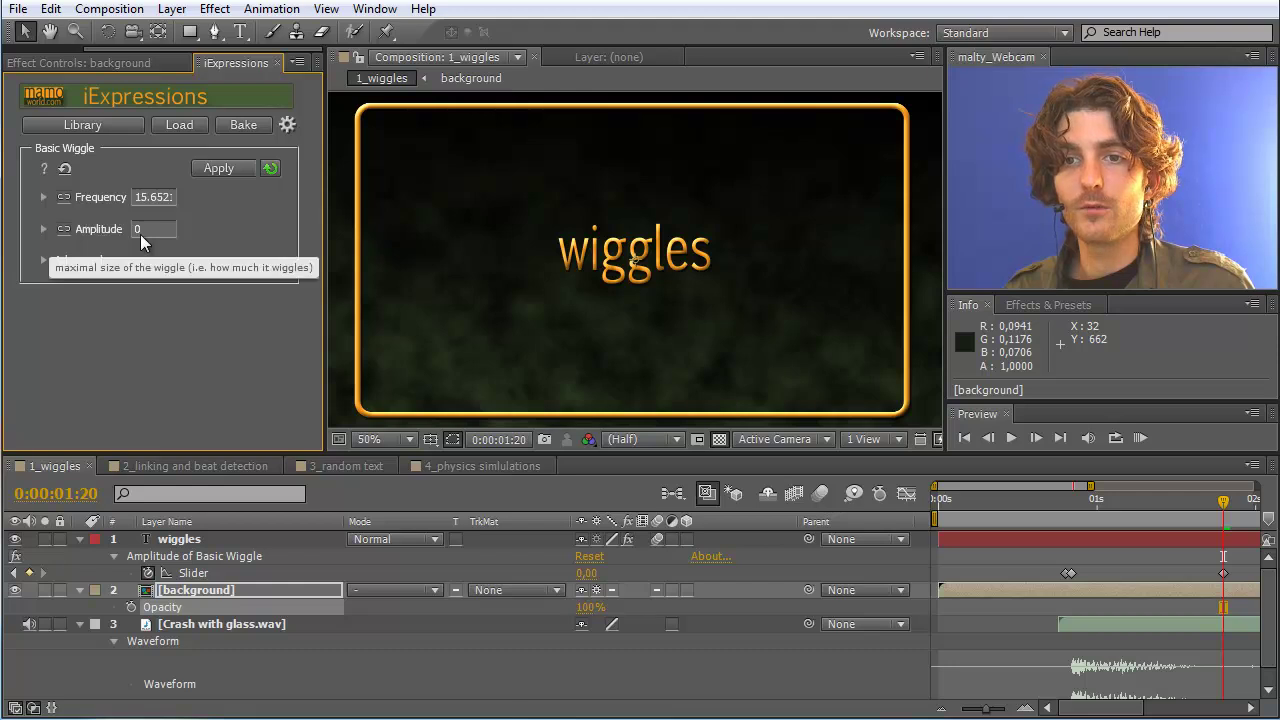
click(168, 601)
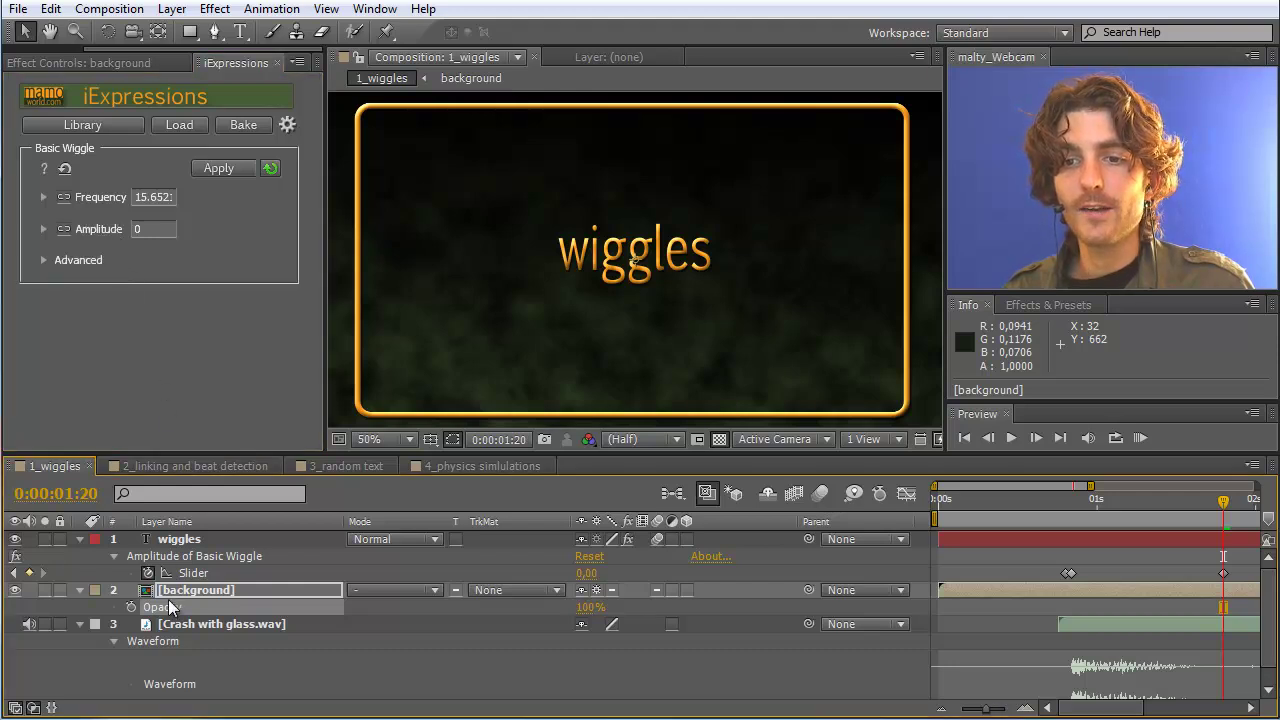
click(63, 229)
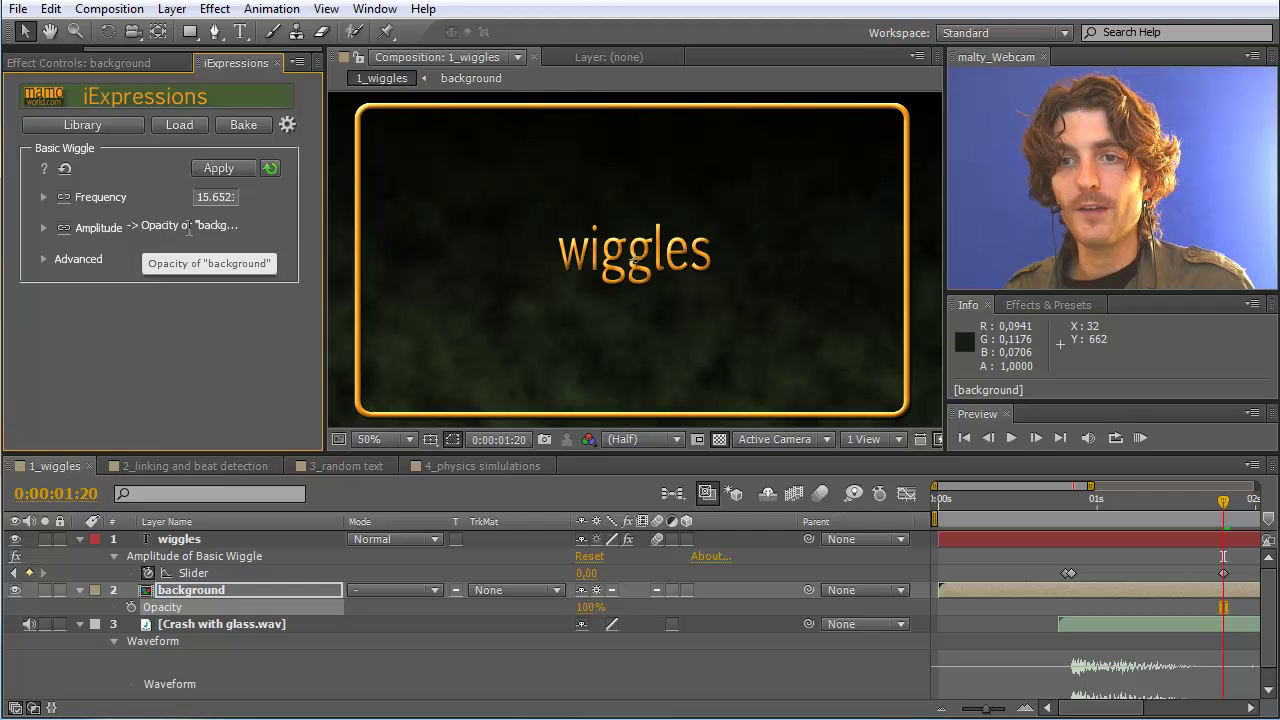
- Reveal and select the wiggles layer's Position property, and apply the relinked Basic Wiggle iExpression to it
click(182, 541)
key(p)
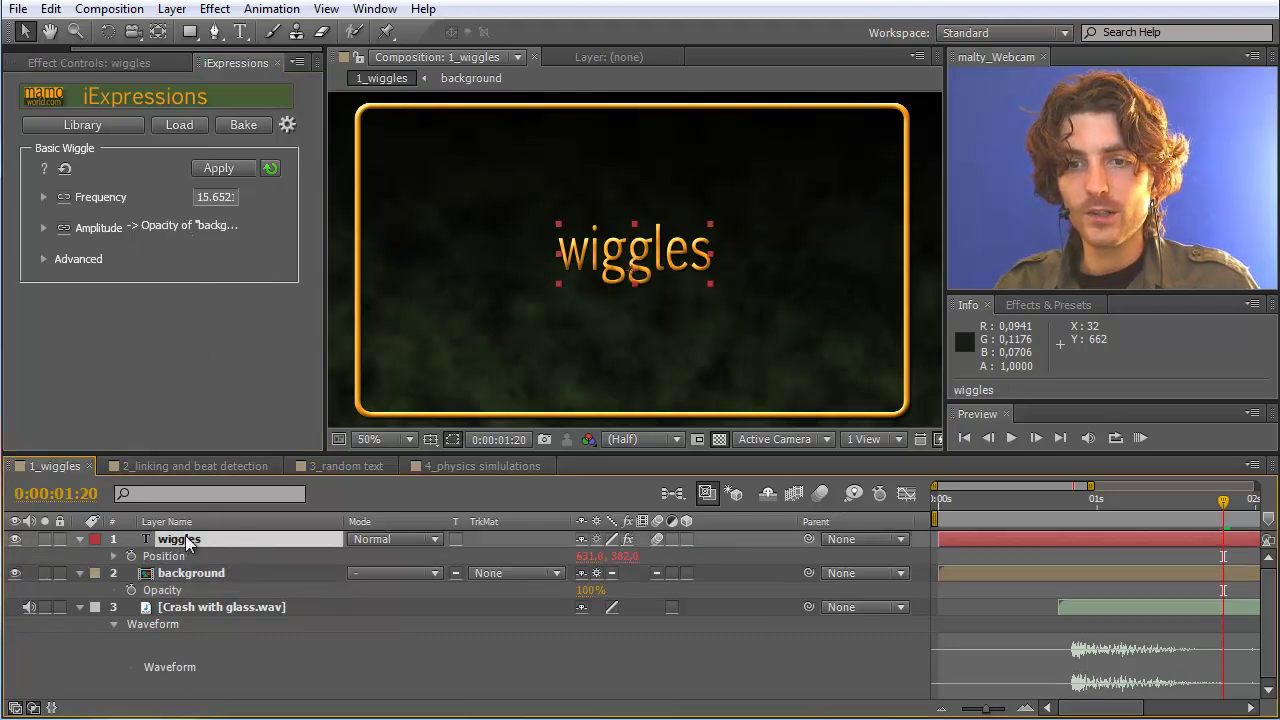
click(160, 556)
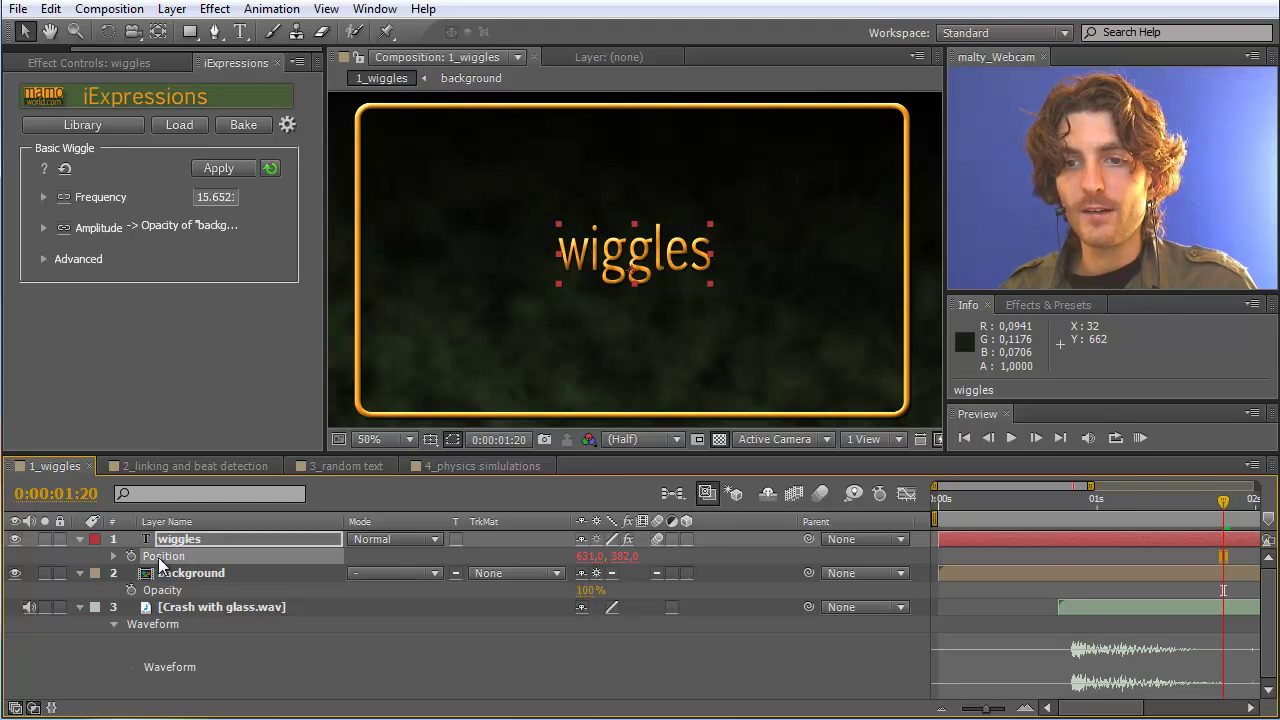
click(221, 170)
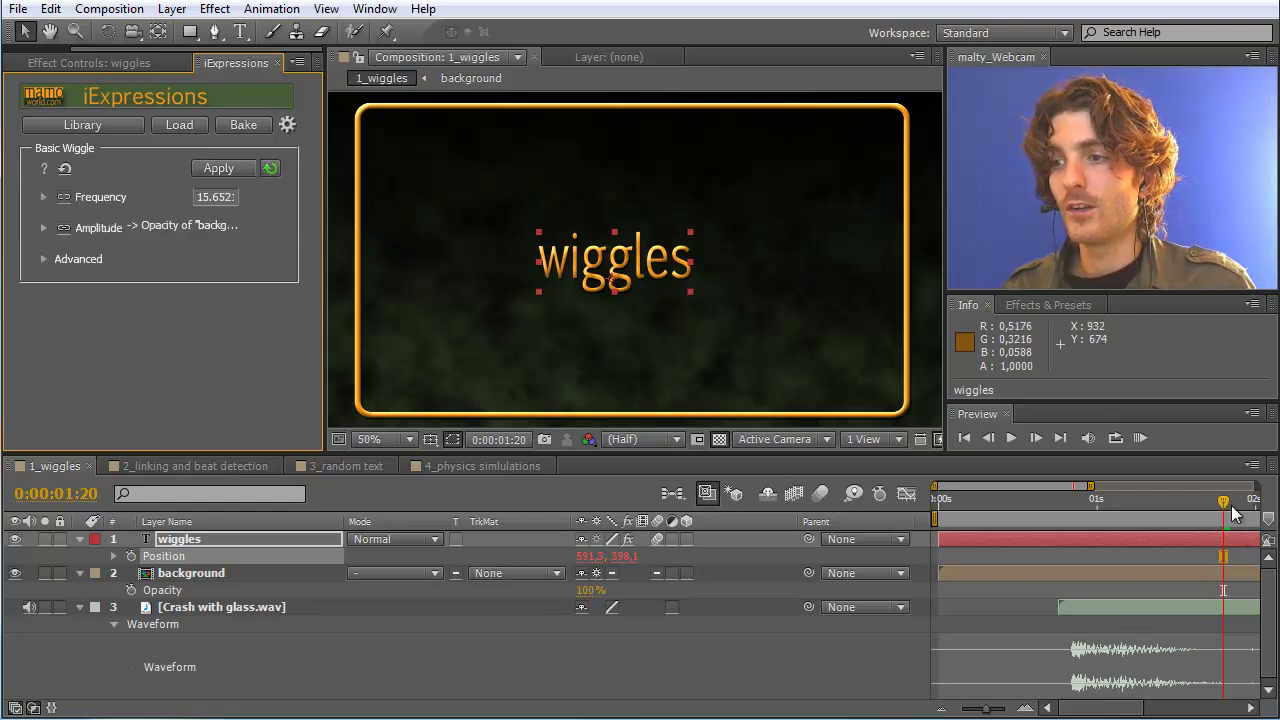
- Lower the background layer's Opacity to 16% and scrub the timeline to check how it affects the wiggle
drag(1224, 501, 1039, 512)
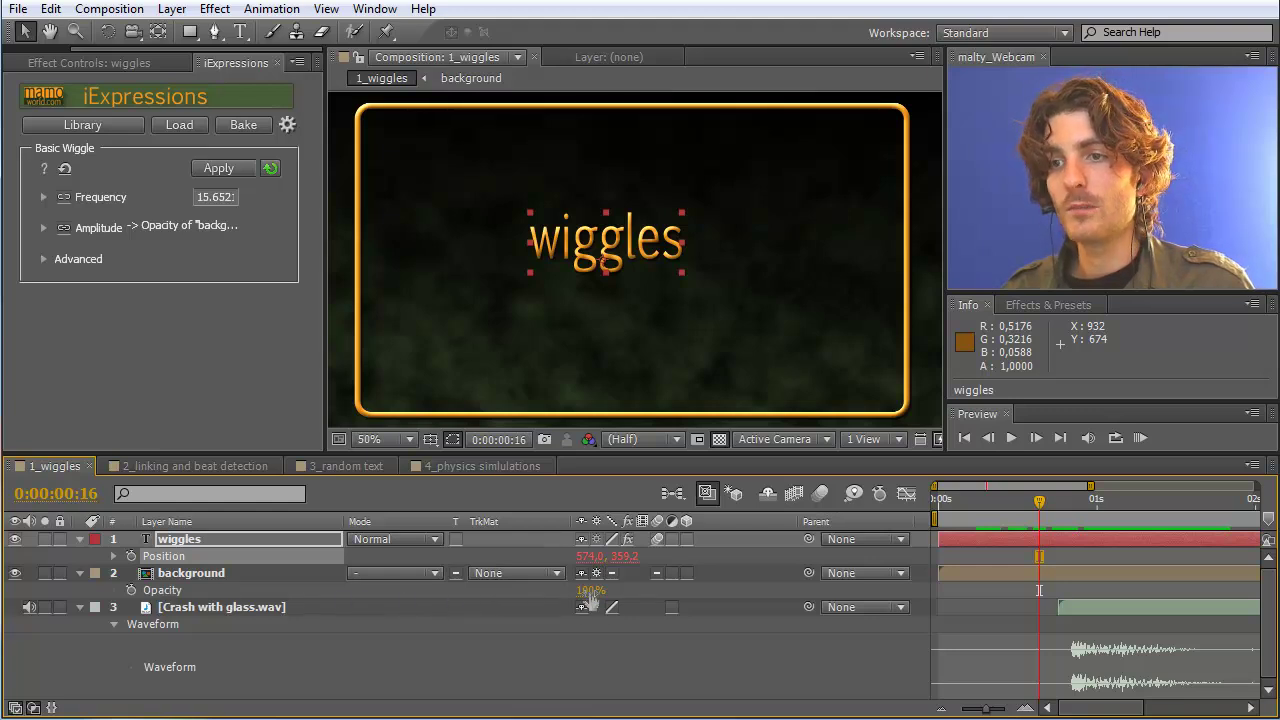
drag(586, 590, 498, 589)
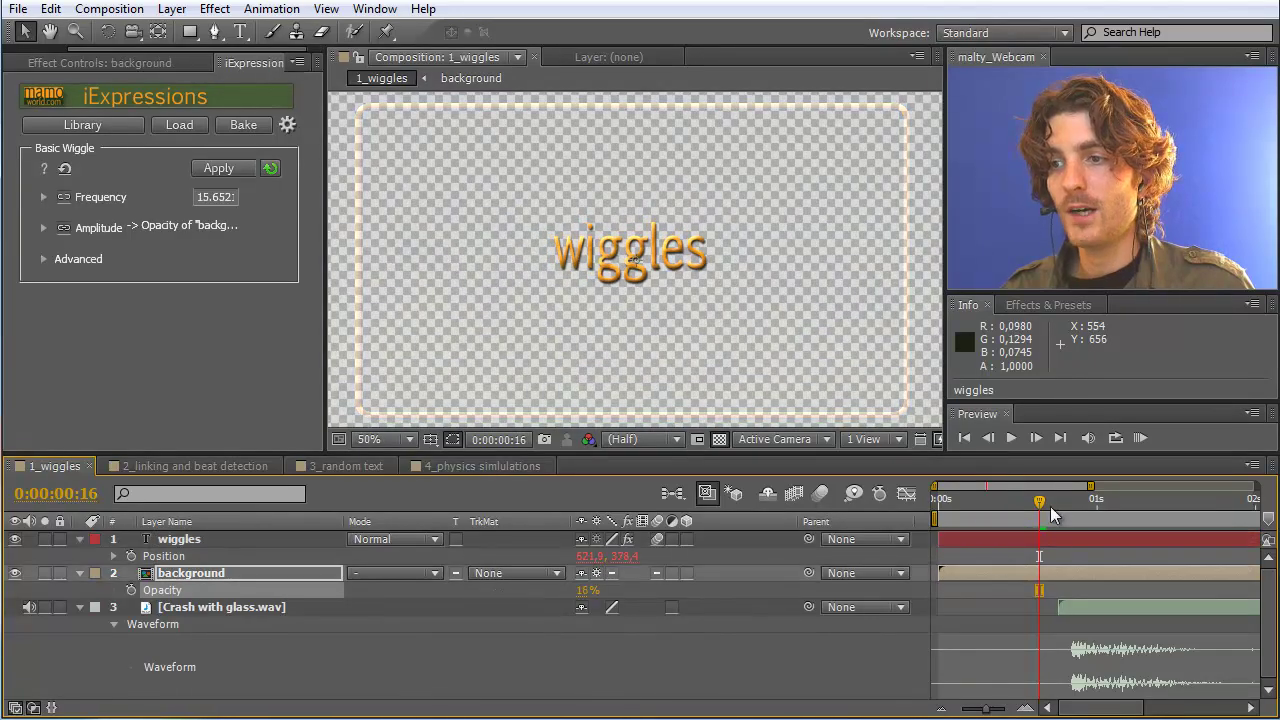
mouse_move(1030, 501)
mouse_down()
mouse_move(975, 507)
mouse_move(1143, 507)
mouse_move(1033, 507)
mouse_up()
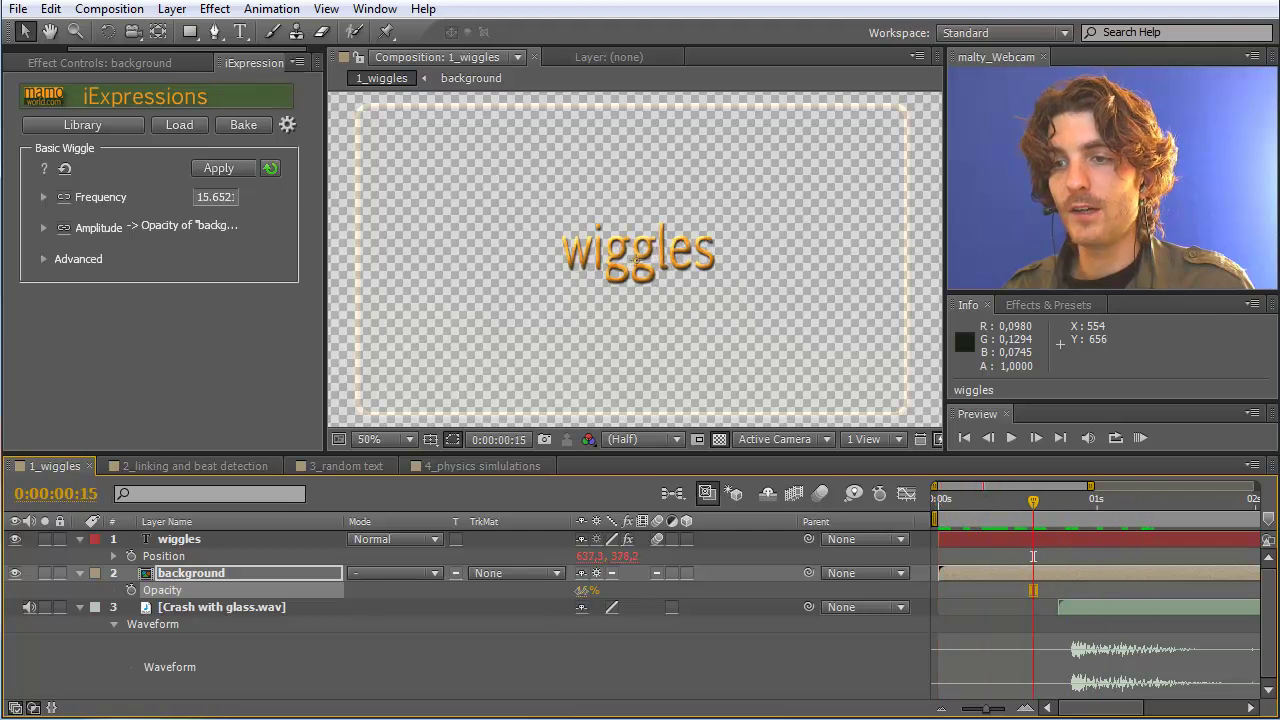
- Raise the background layer's Opacity back to 100% and scrub through the composition to check the wiggle
drag(582, 590, 836, 581)
drag(1033, 498, 1236, 504)
mouse_move(1093, 509)
mouse_down()
mouse_move(827, 509)
mouse_move(1182, 516)
mouse_move(1068, 513)
mouse_up()
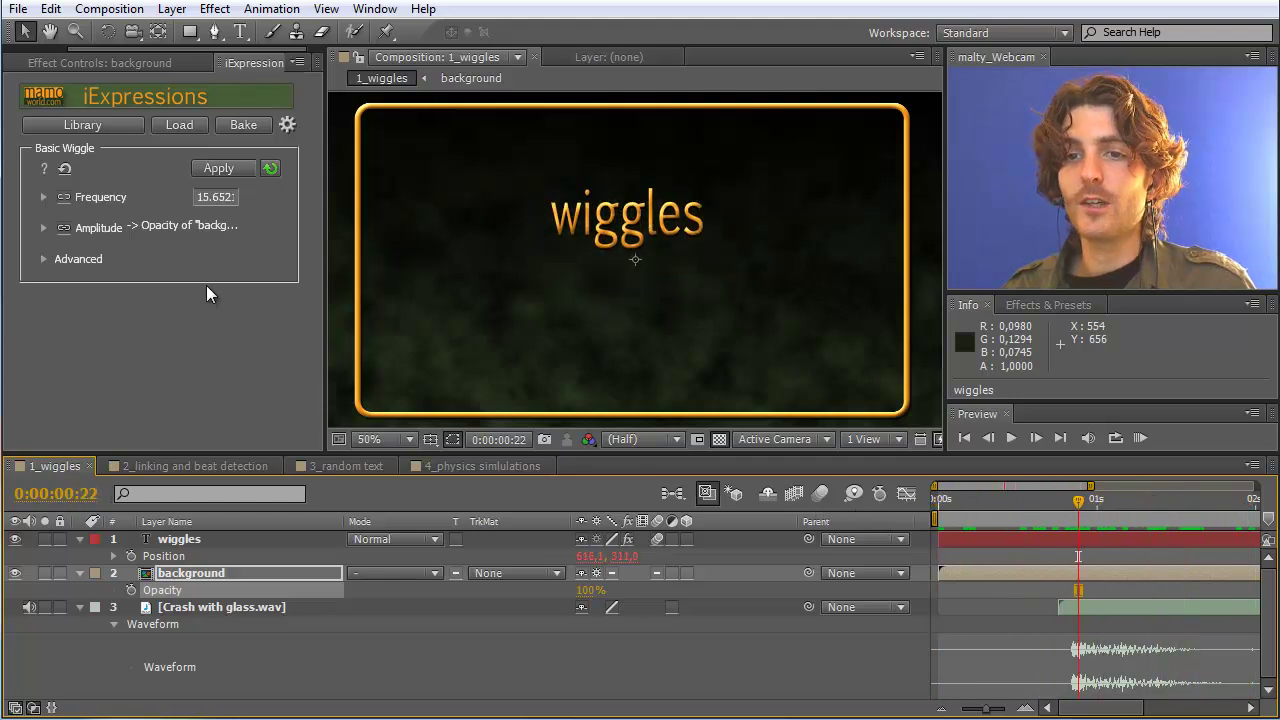
- Load the Beat Mixer iExpression from the Audio category of the iExpressions library
mouse_move(77, 223)
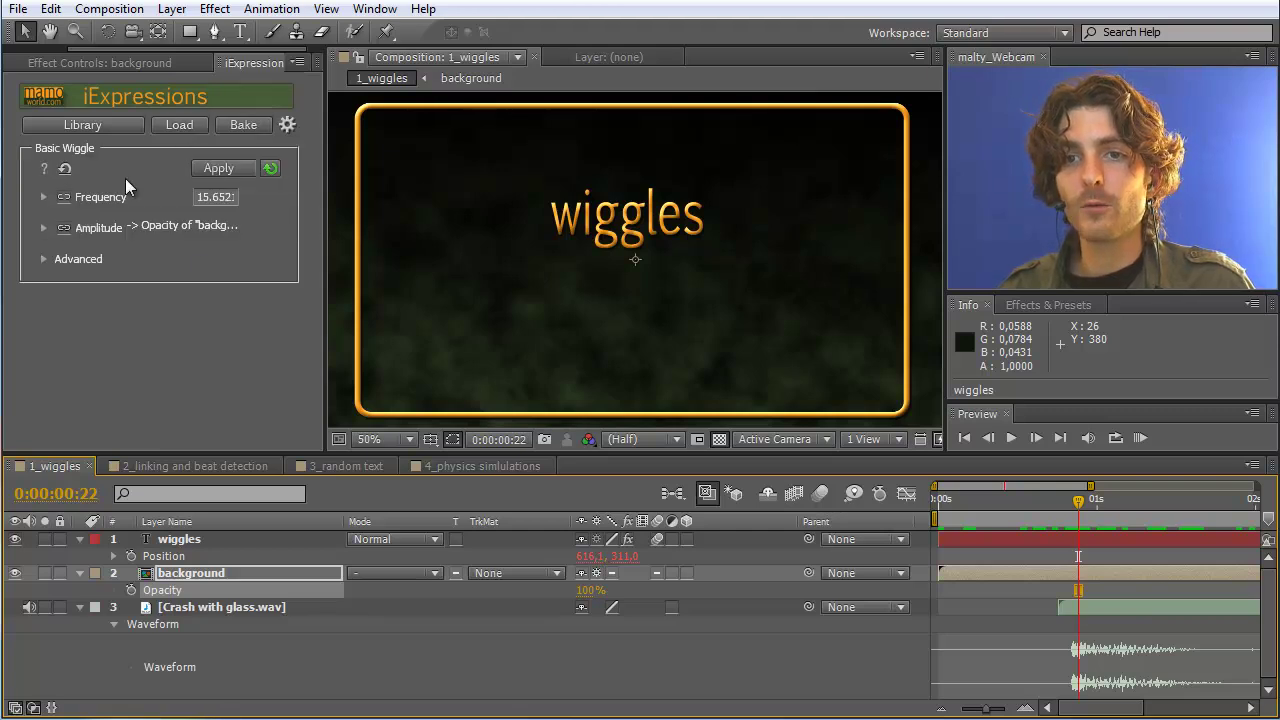
click(100, 127)
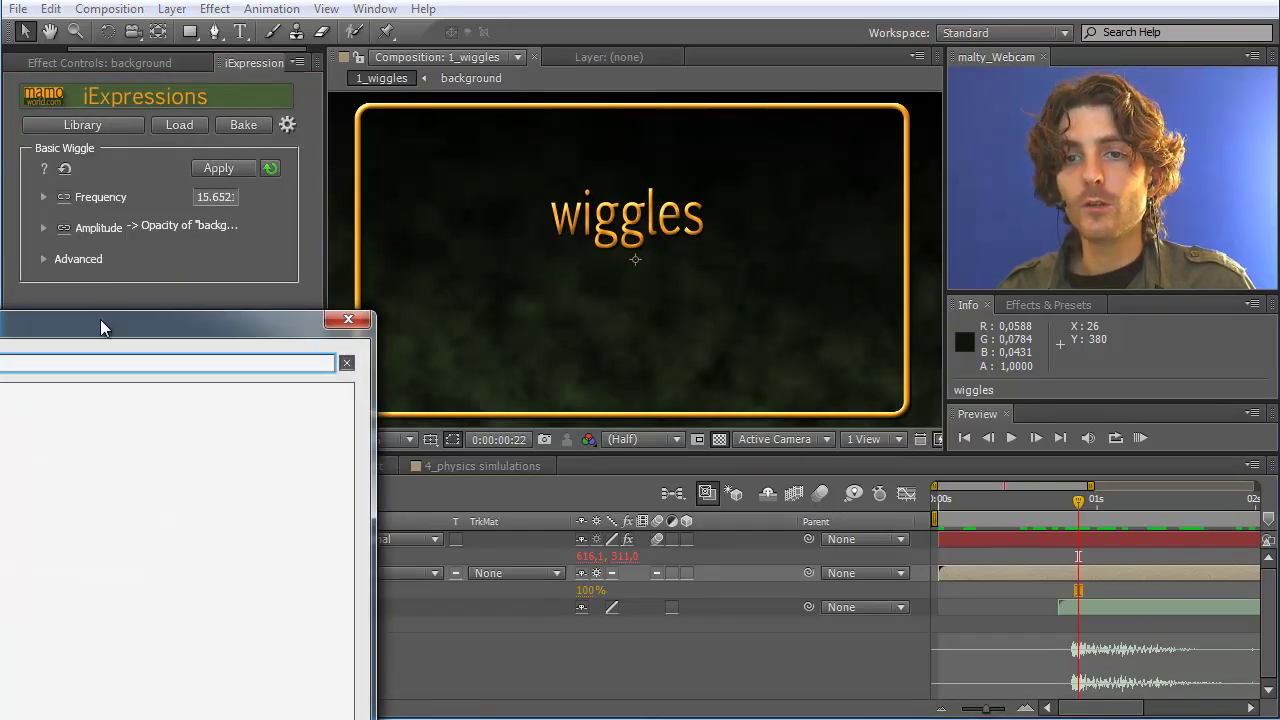
click(251, 229)
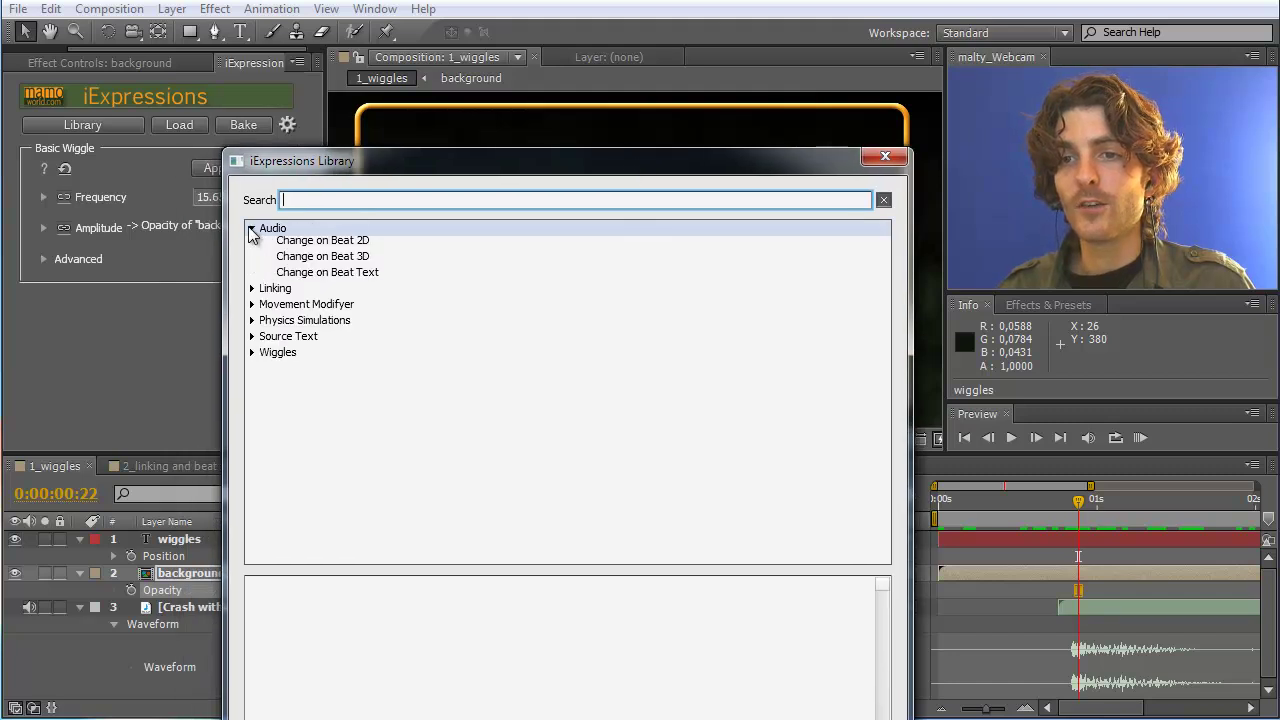
click(301, 296)
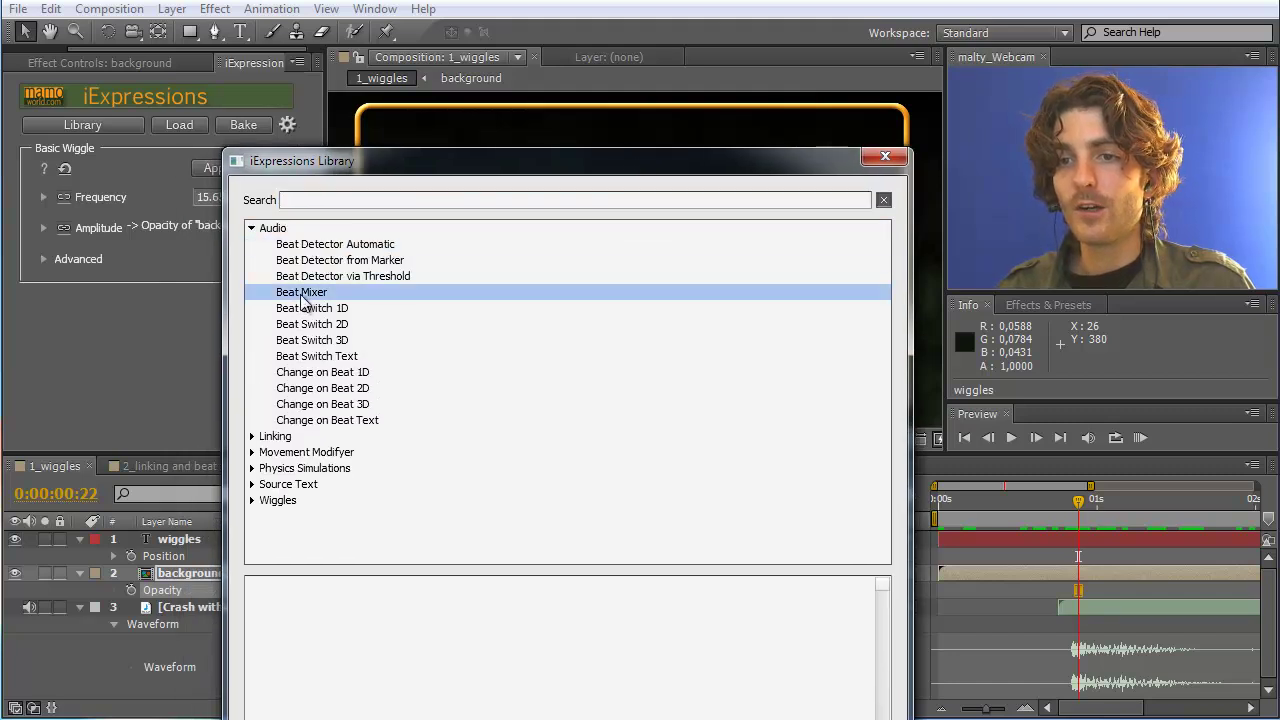
double_click(303, 296)
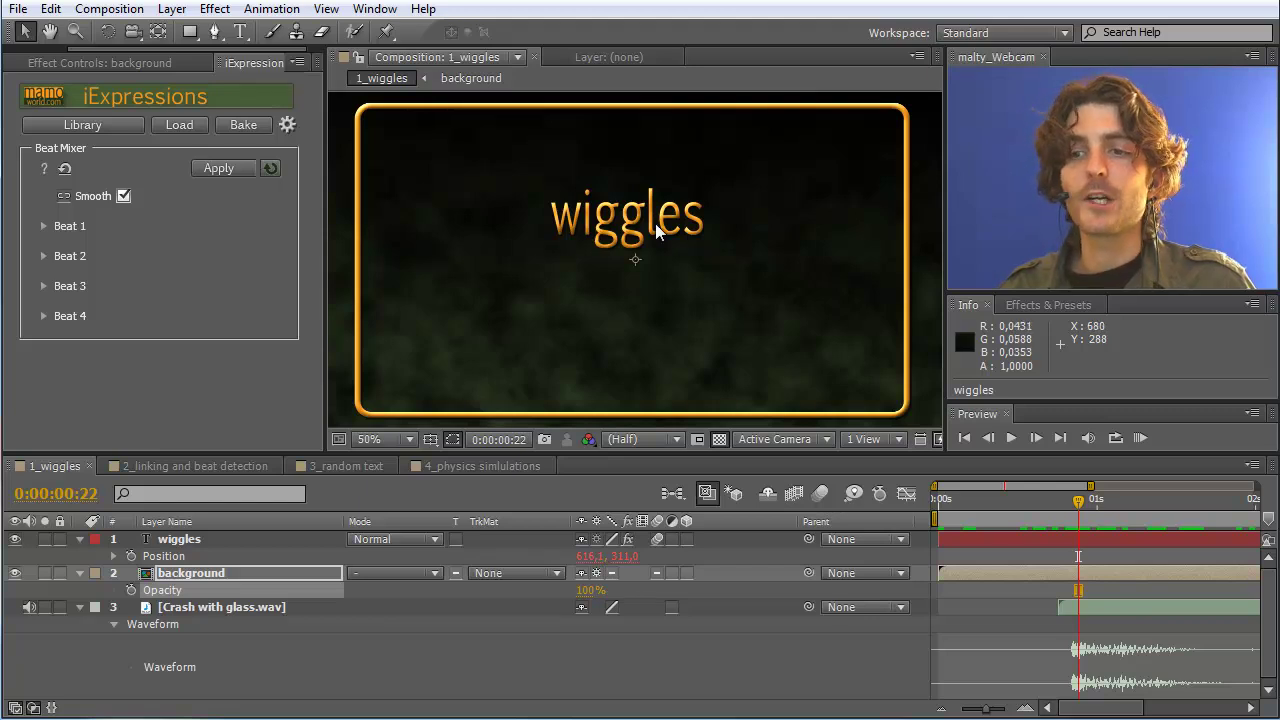
- Select the wiggles layer's Position property and load its applied Basic Wiggle iExpression back for editing
click(170, 560)
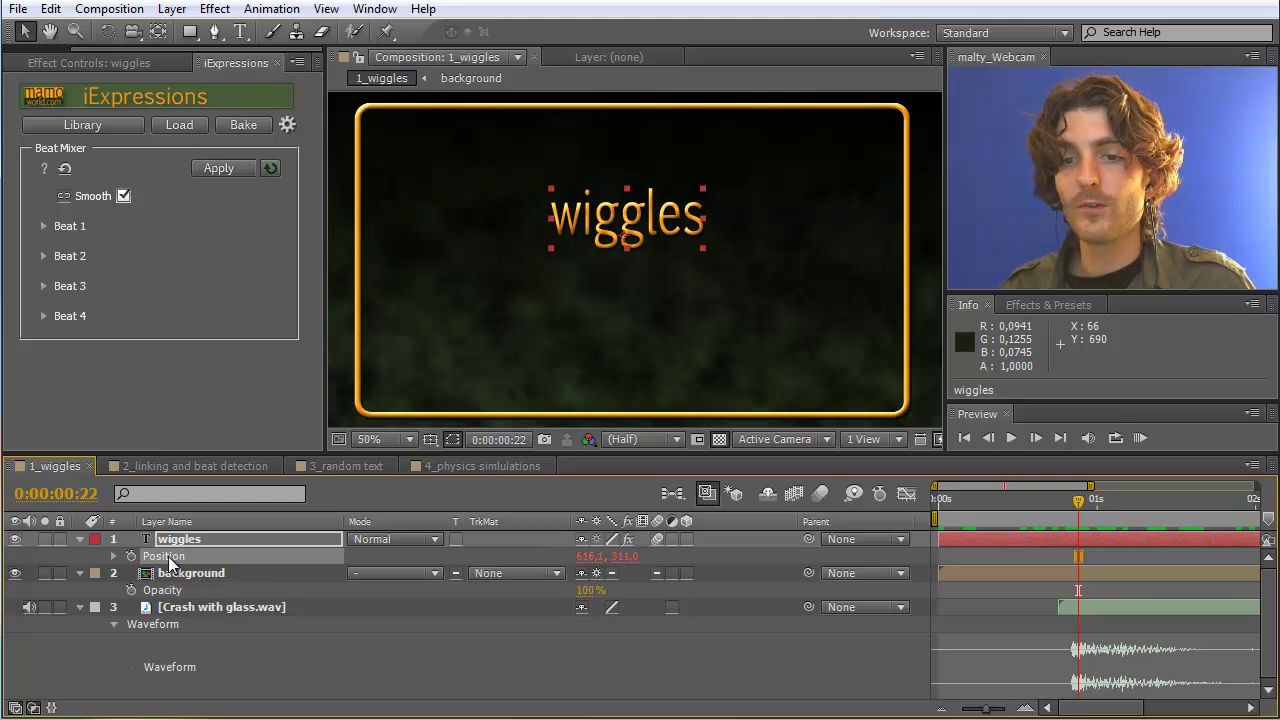
click(174, 126)
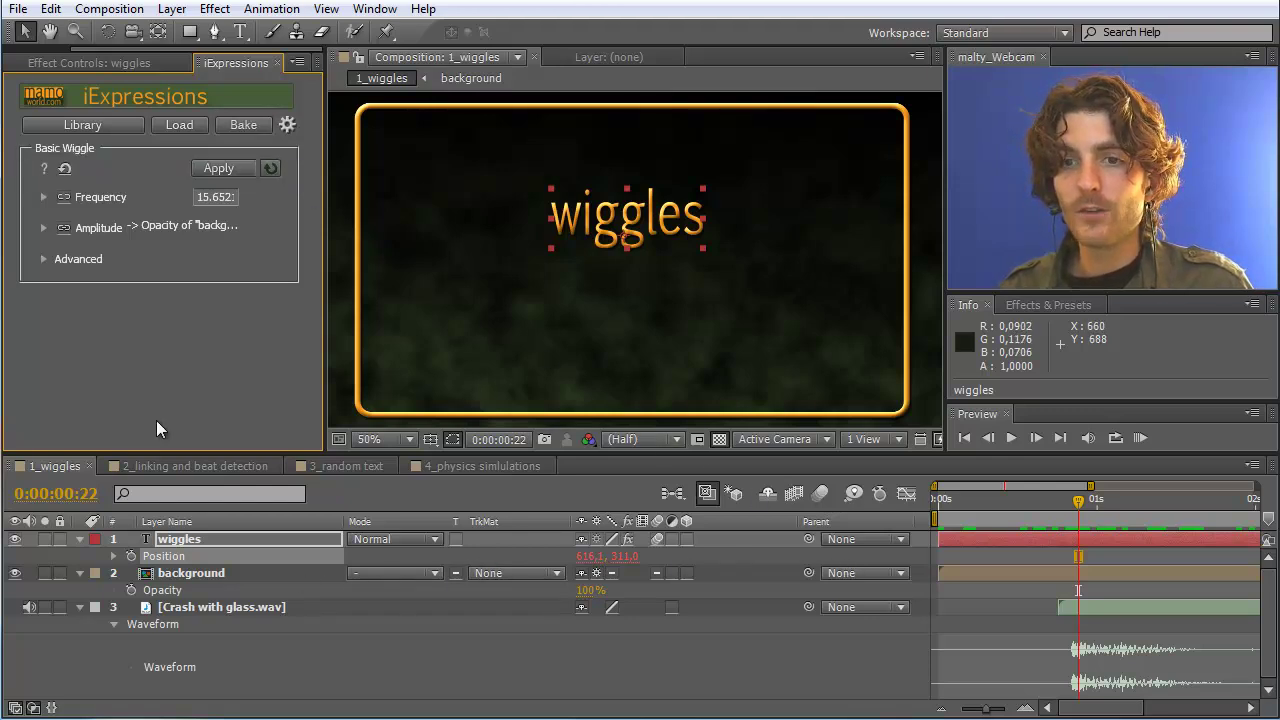
- Reveal the wiggles layer's Amplitude of Basic Wiggle slider and replace the Amplitude variable's Opacity link with a link to that Slider
click(180, 548)
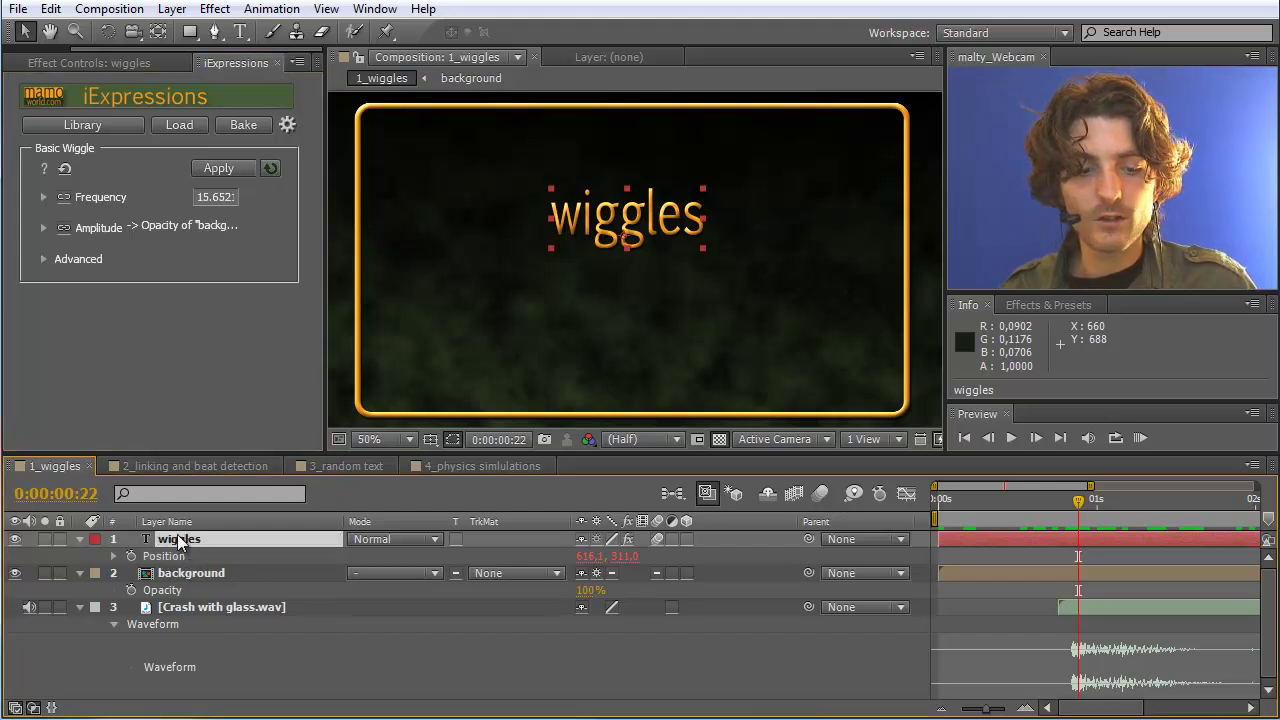
key(e)
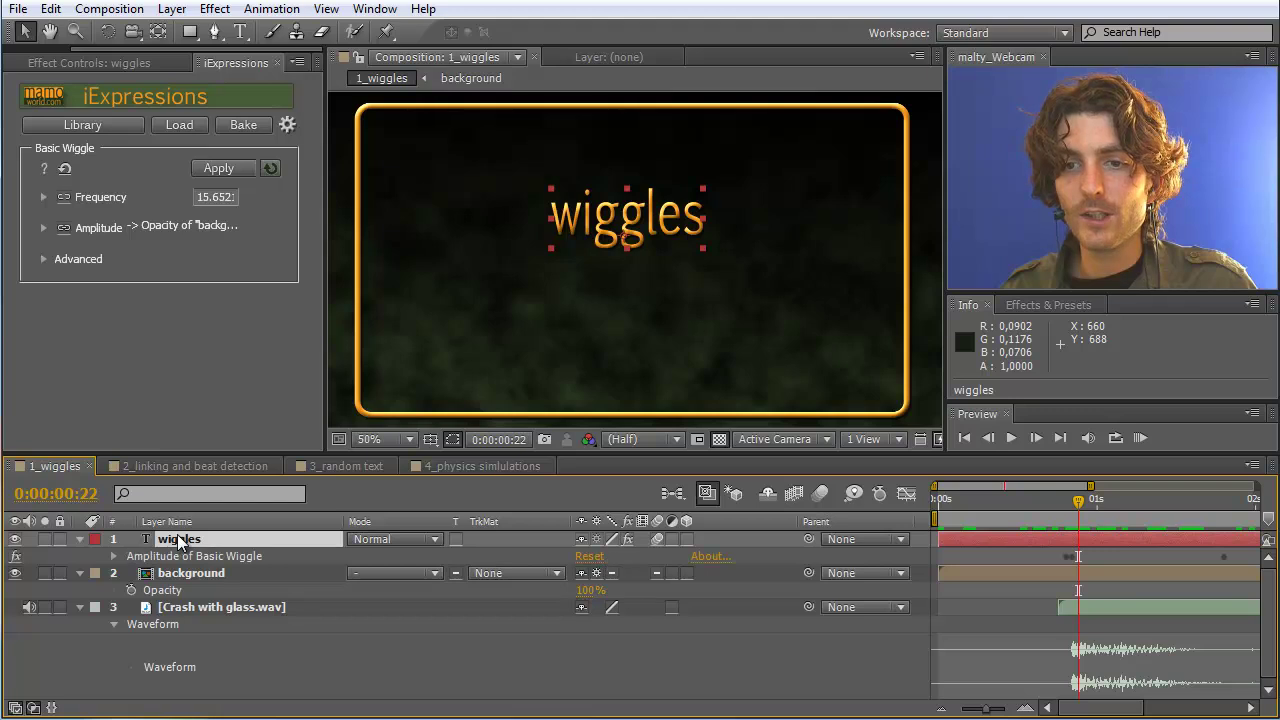
click(113, 556)
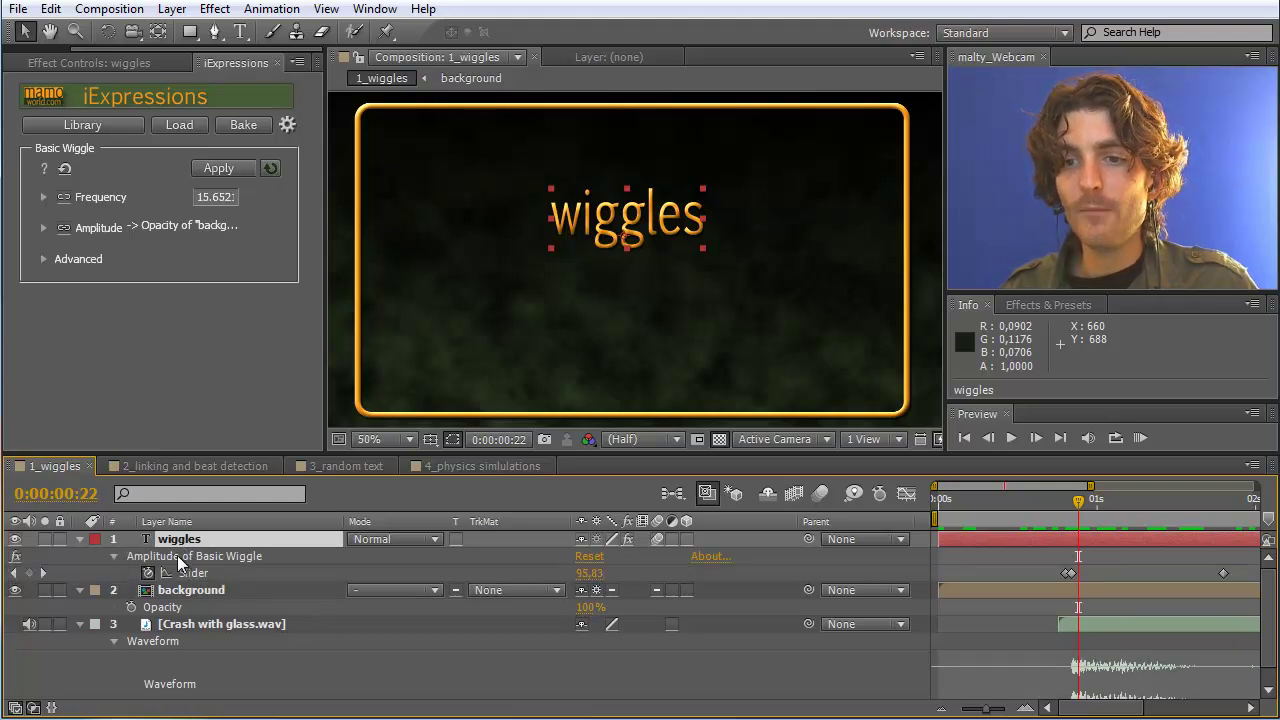
click(200, 573)
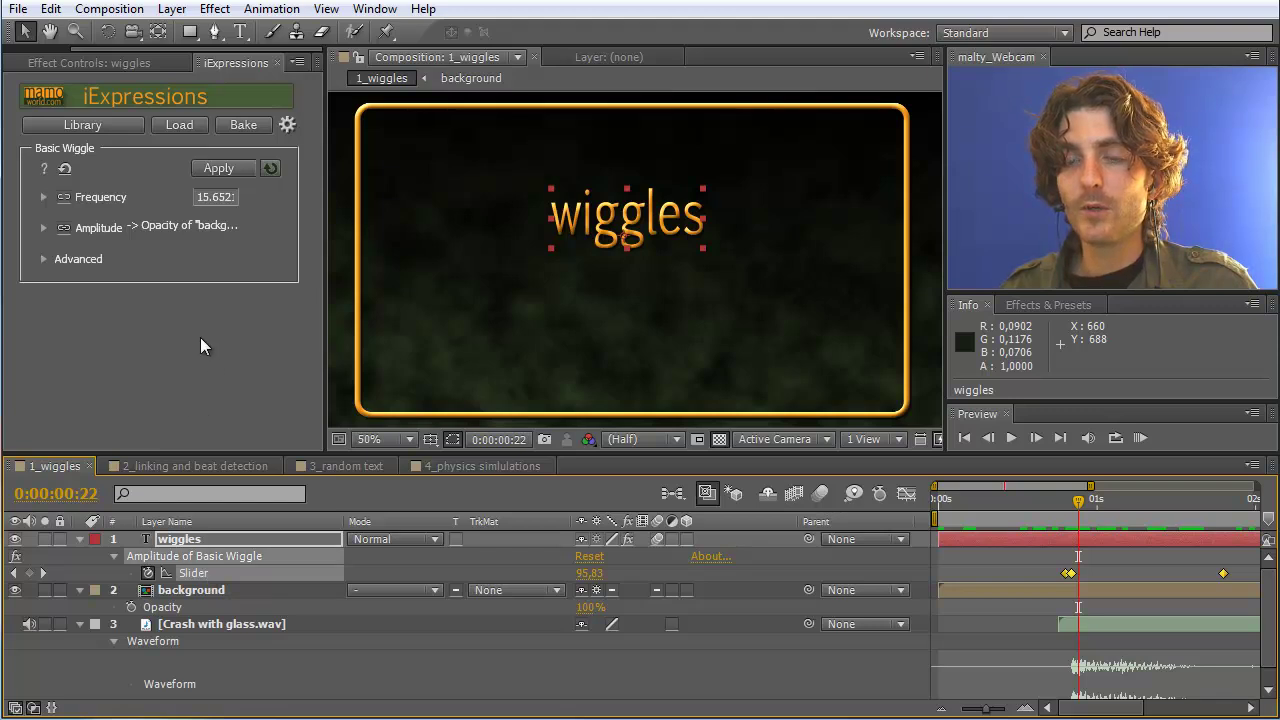
click(62, 229)
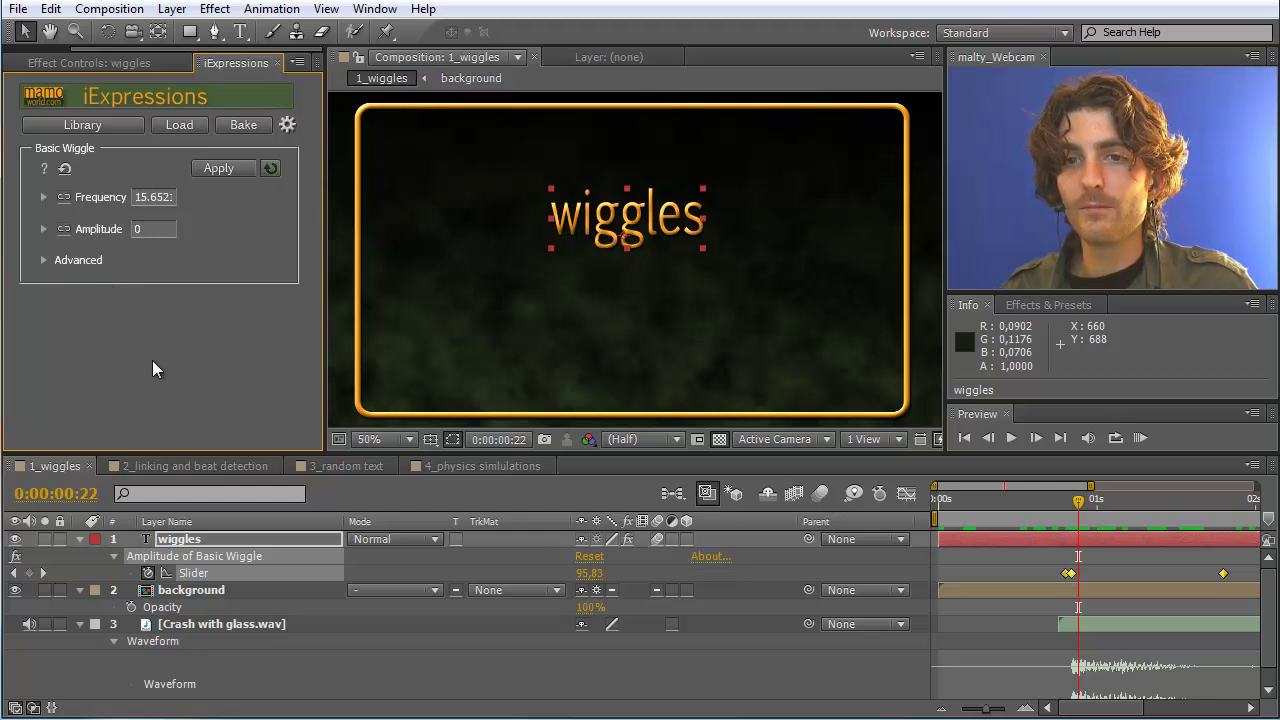
click(203, 568)
click(200, 572)
click(64, 230)
click(64, 232)
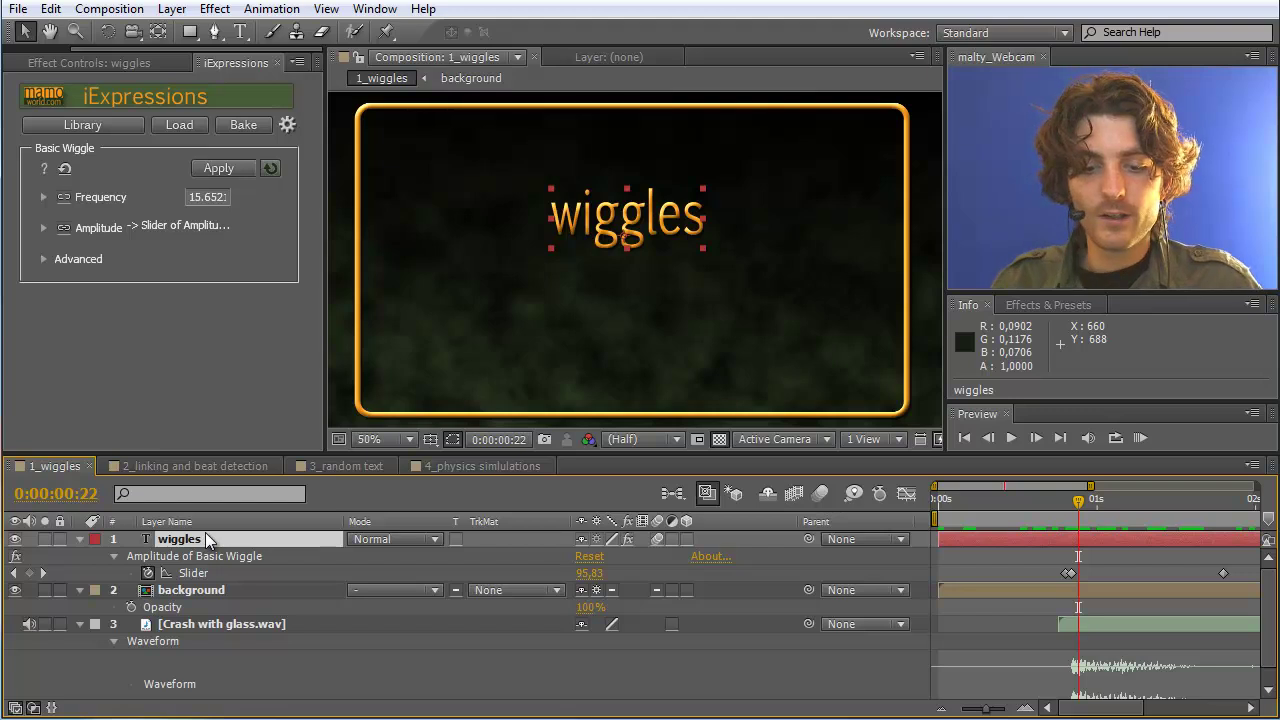
- Reveal the wiggles layer's Position alongside the slider and apply the relinked Basic Wiggle iExpression to it
key(shift+p)
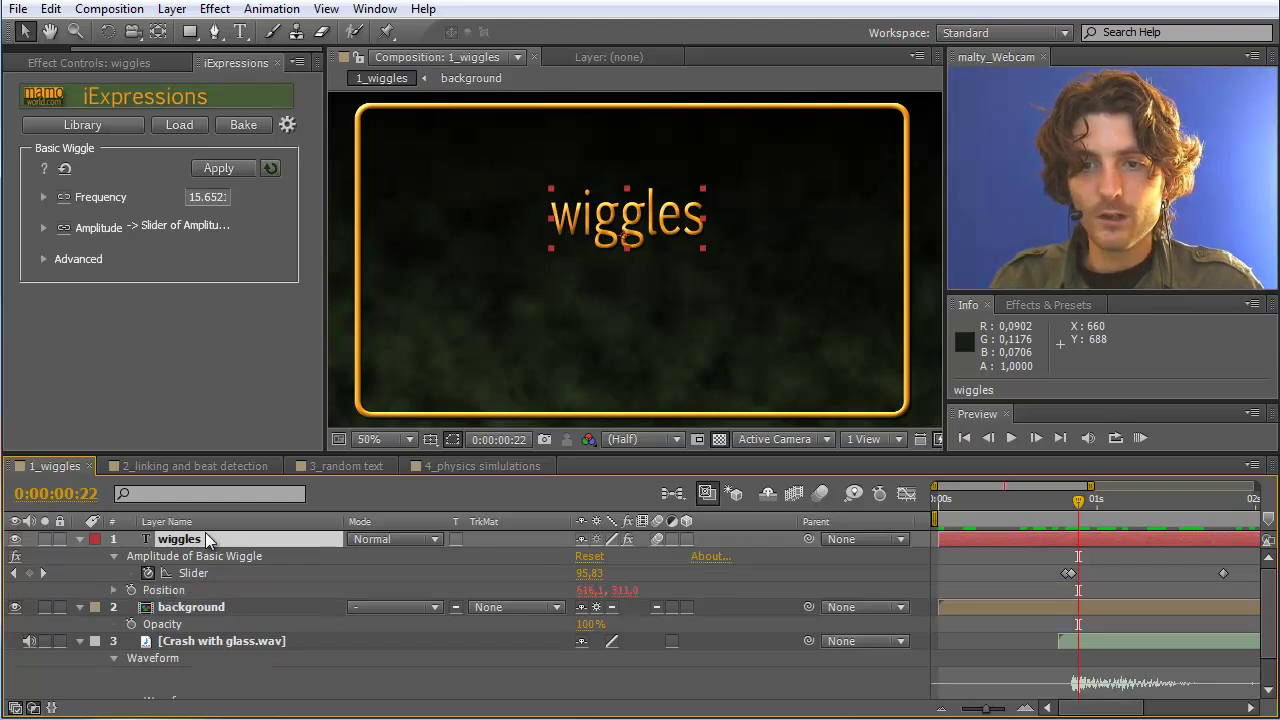
click(165, 590)
click(216, 168)
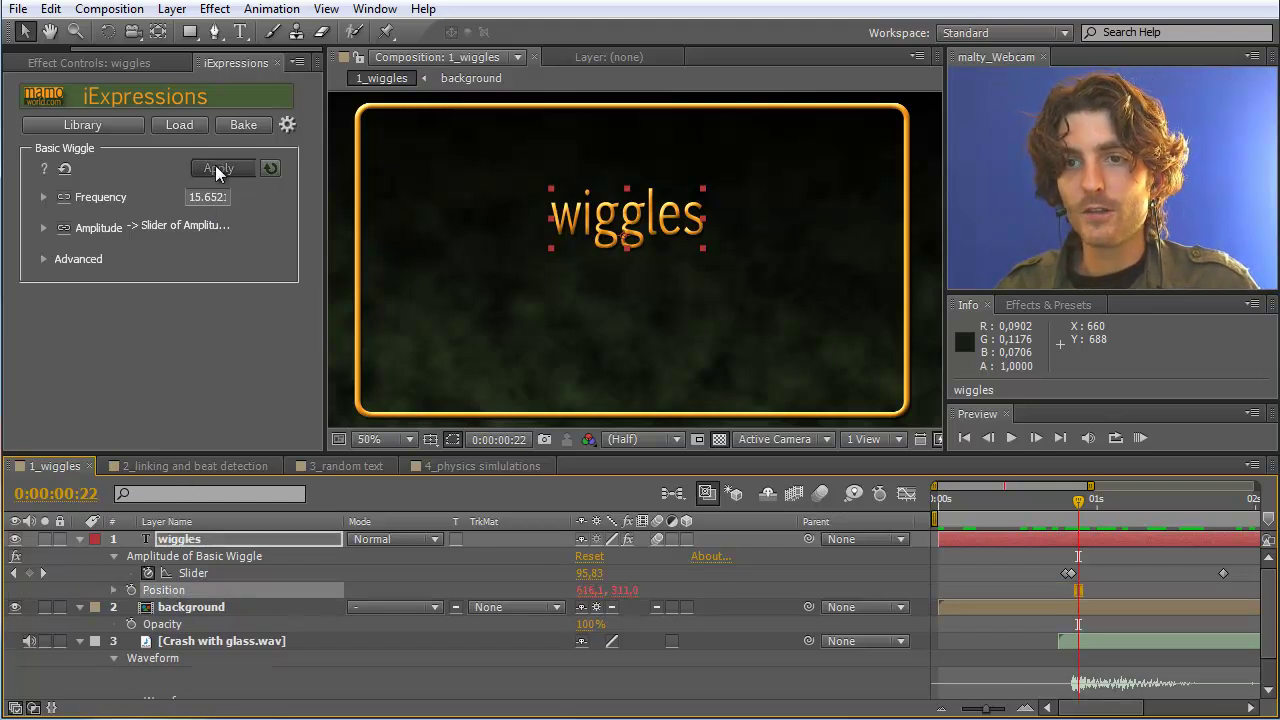
- Trim the work area around the Slider keyframes, starting just before the crash sound and ending at 0:00:01:21
drag(1062, 498, 1119, 512)
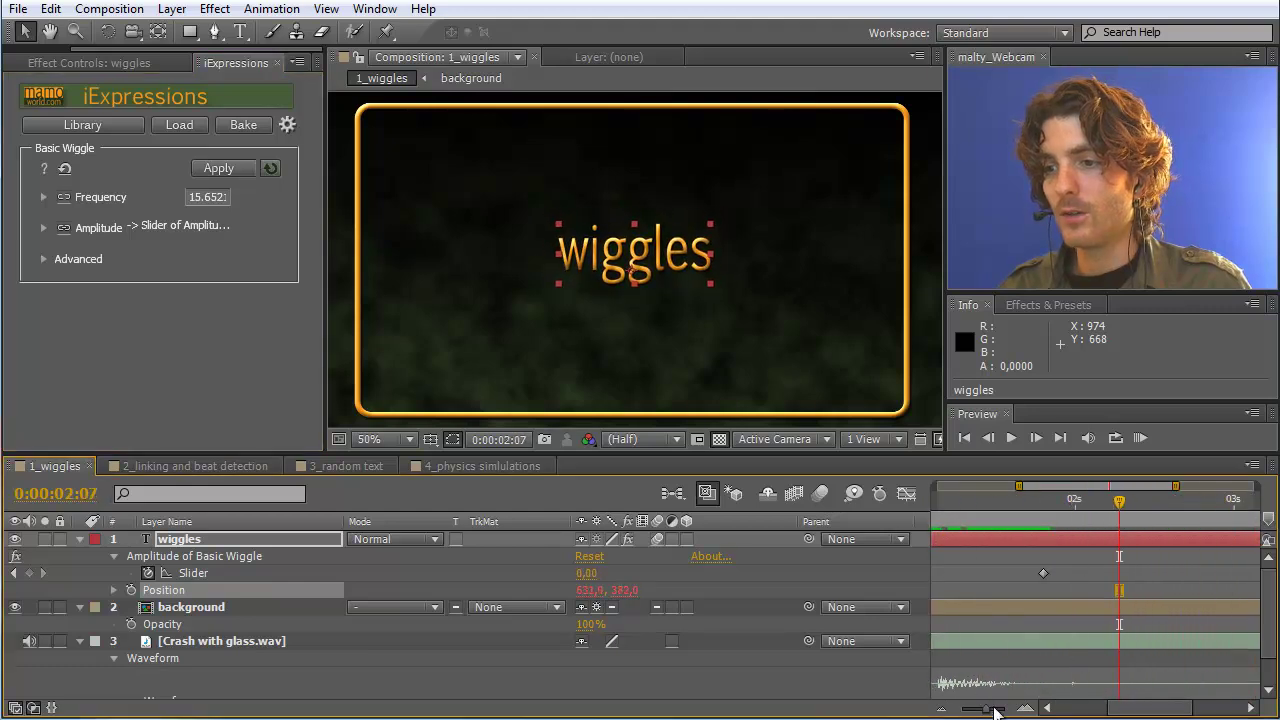
drag(984, 709, 960, 712)
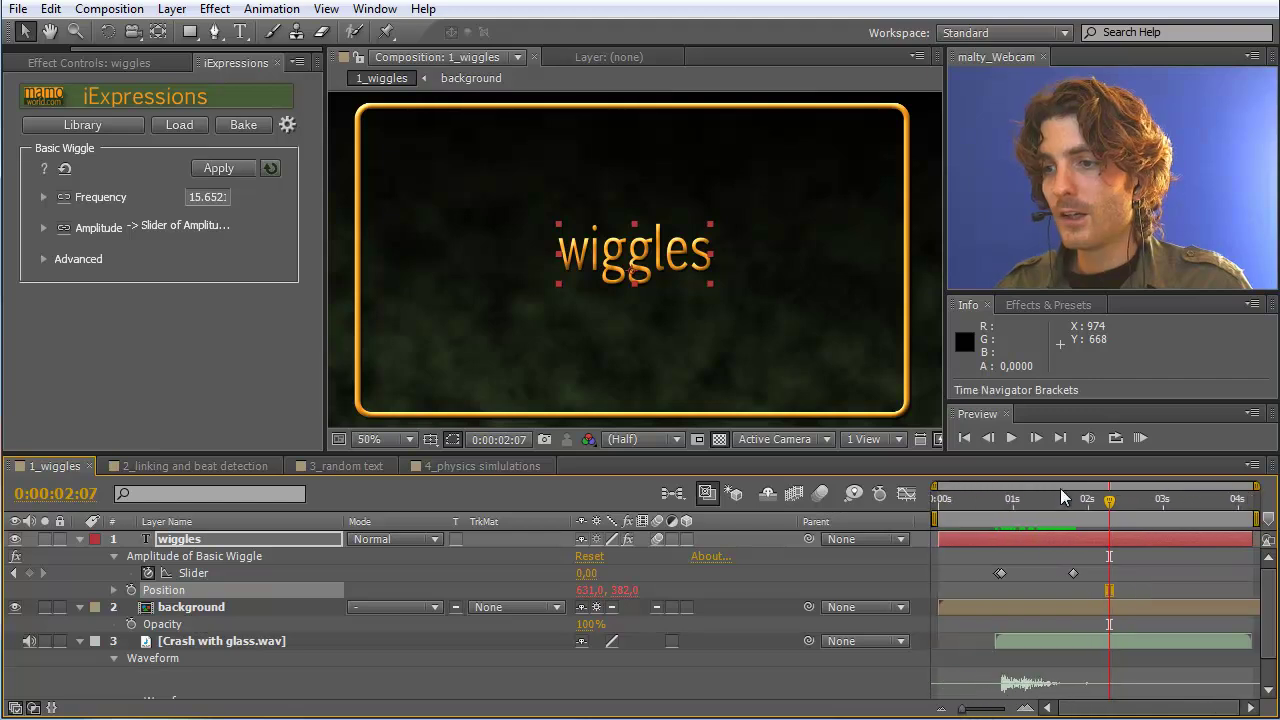
drag(1110, 500, 1064, 514)
drag(1256, 518, 1082, 515)
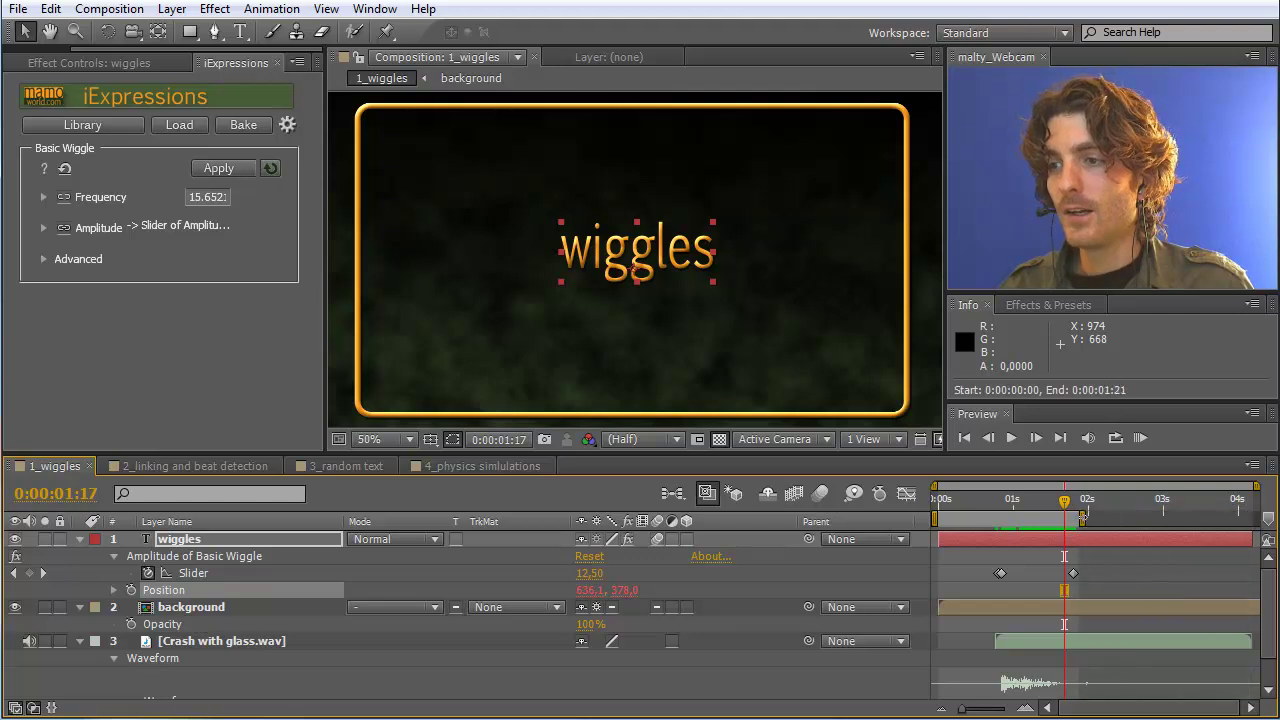
drag(935, 518, 988, 518)
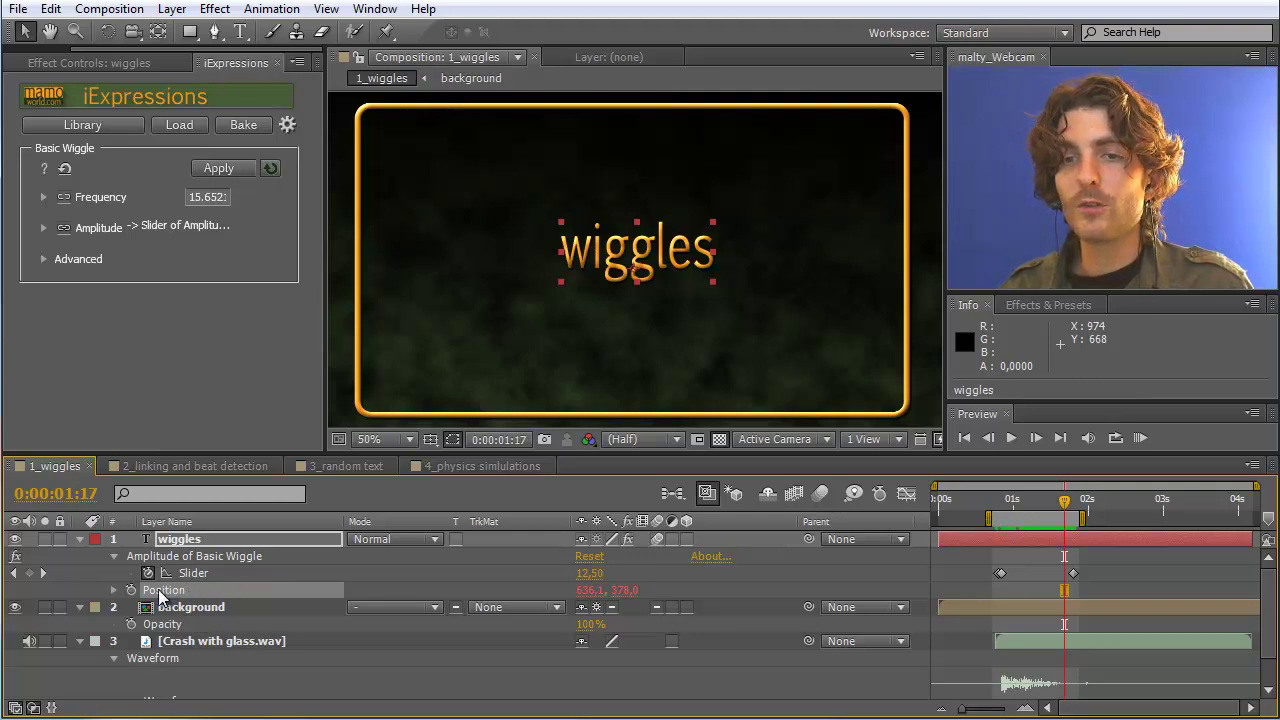
- Bake the wiggles layer's Position expression into keyframes across the work area and inspect one of the keyframes
click(240, 130)
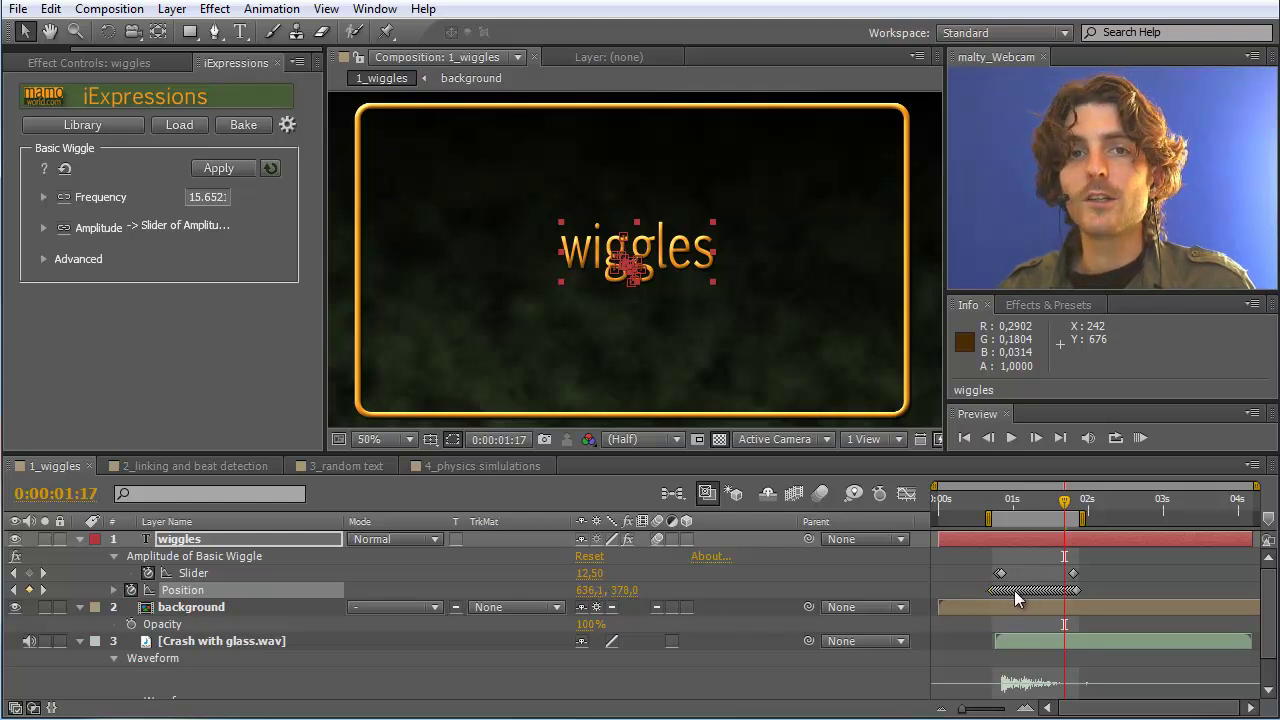
mouse_move(1017, 598)
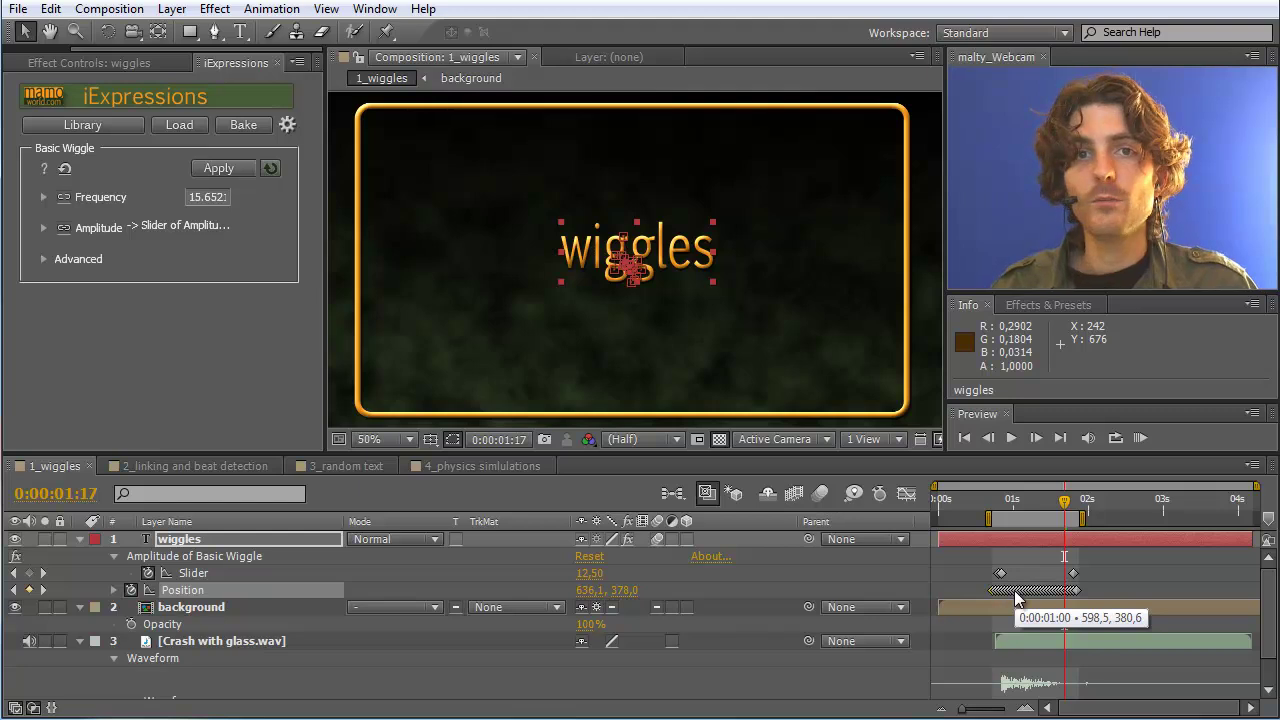